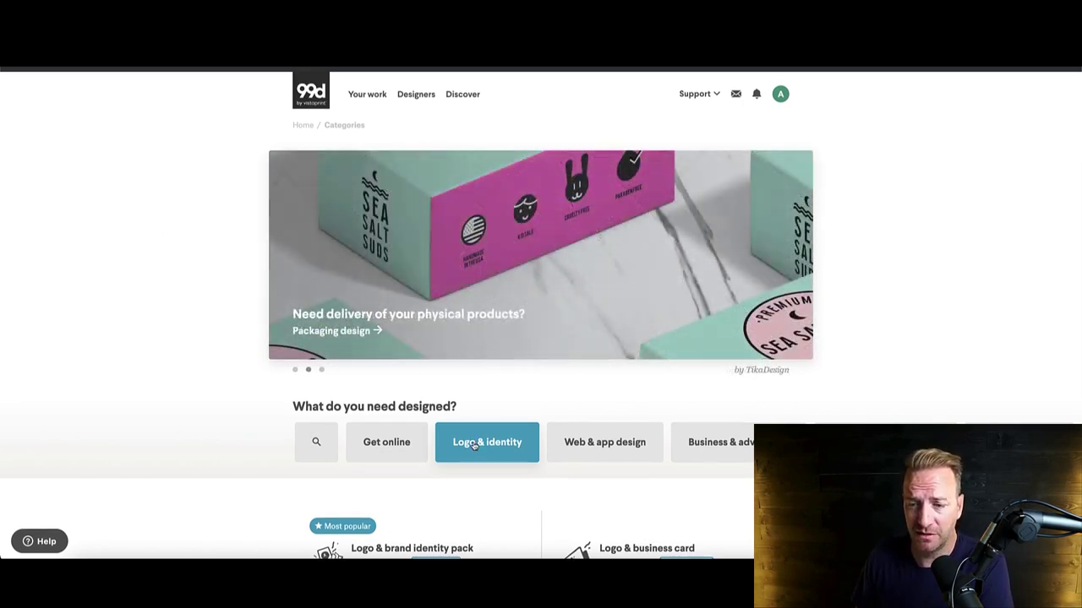
Find the standalone logo design service in the Logo & identity category and start a logo design contest.
{"action": "scroll", "coordinate": [214, 349], "scroll_direction": "down", "scroll_amount": 5}
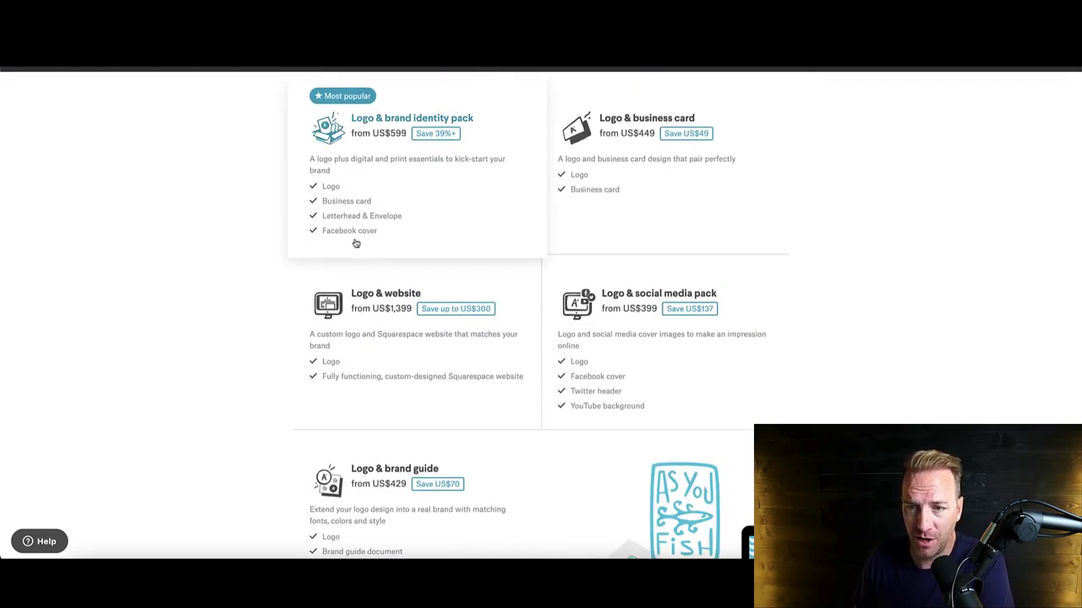
{"action": "scroll", "coordinate": [314, 244], "scroll_direction": "down", "scroll_amount": 2}
{"action": "scroll", "coordinate": [268, 227], "scroll_direction": "down", "scroll_amount": 2}
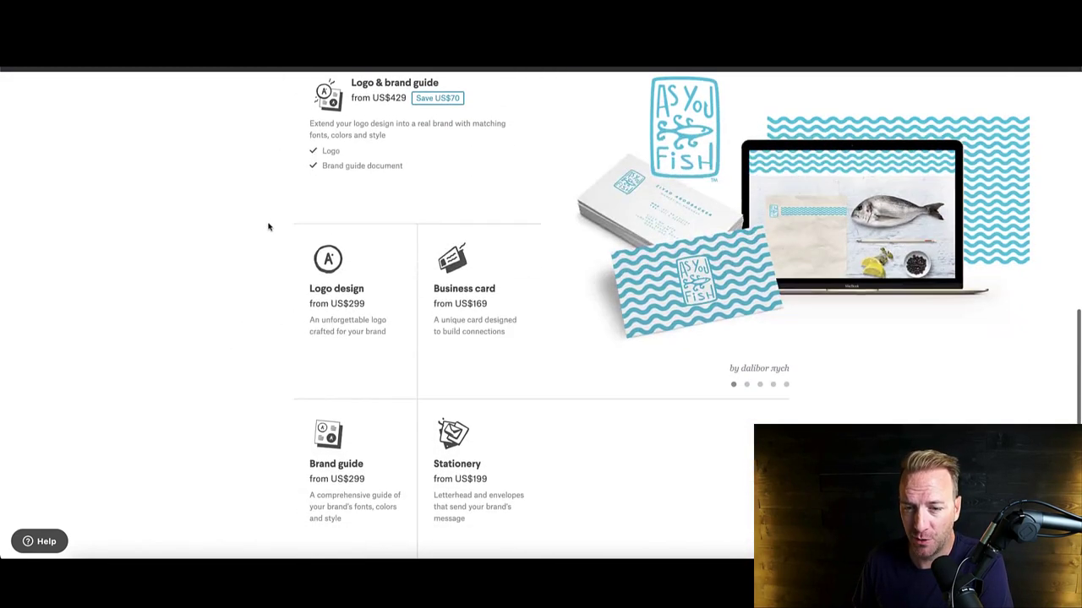
{"action": "left_click", "coordinate": [336, 306]}
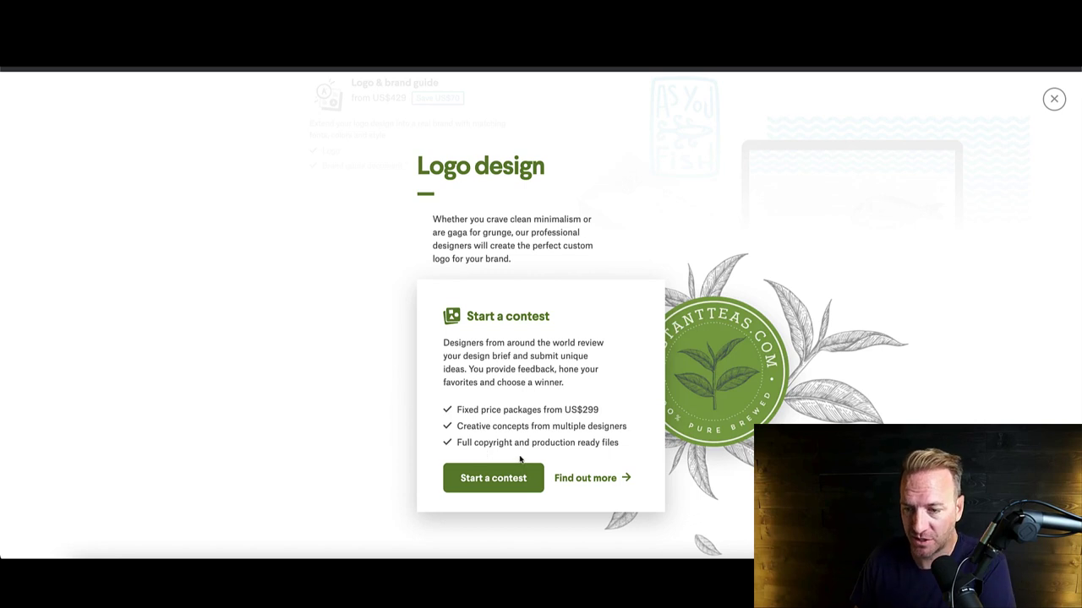
{"action": "left_click", "coordinate": [509, 480]}
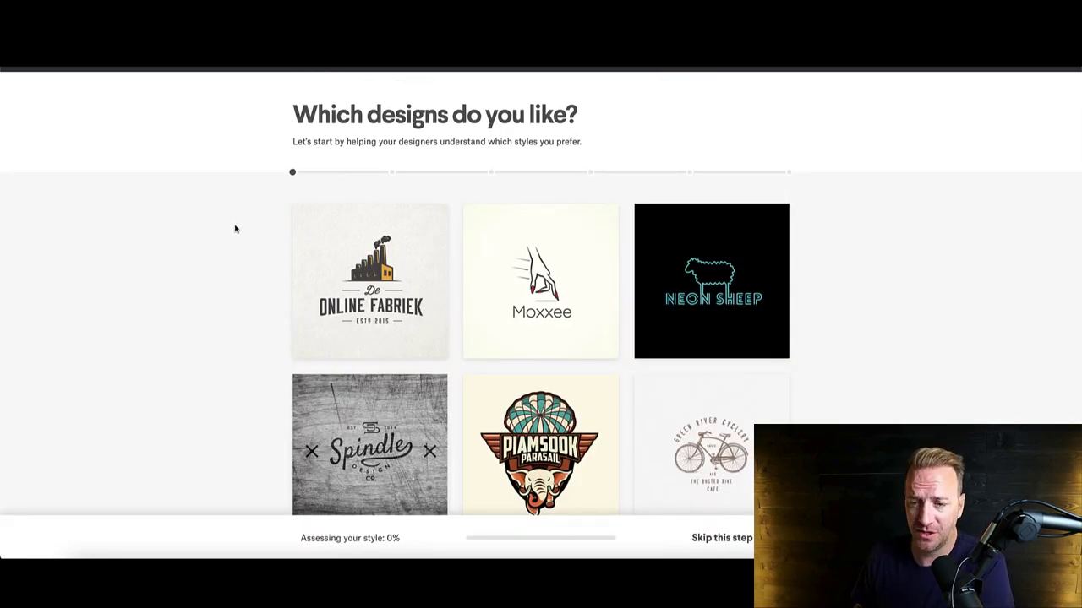
Mark the Spindle and Neon Sheep logos as liked designs and browse the remaining samples.
{"action": "scroll", "coordinate": [241, 229], "scroll_direction": "down", "scroll_amount": 2}
{"action": "left_click", "coordinate": [369, 376]}
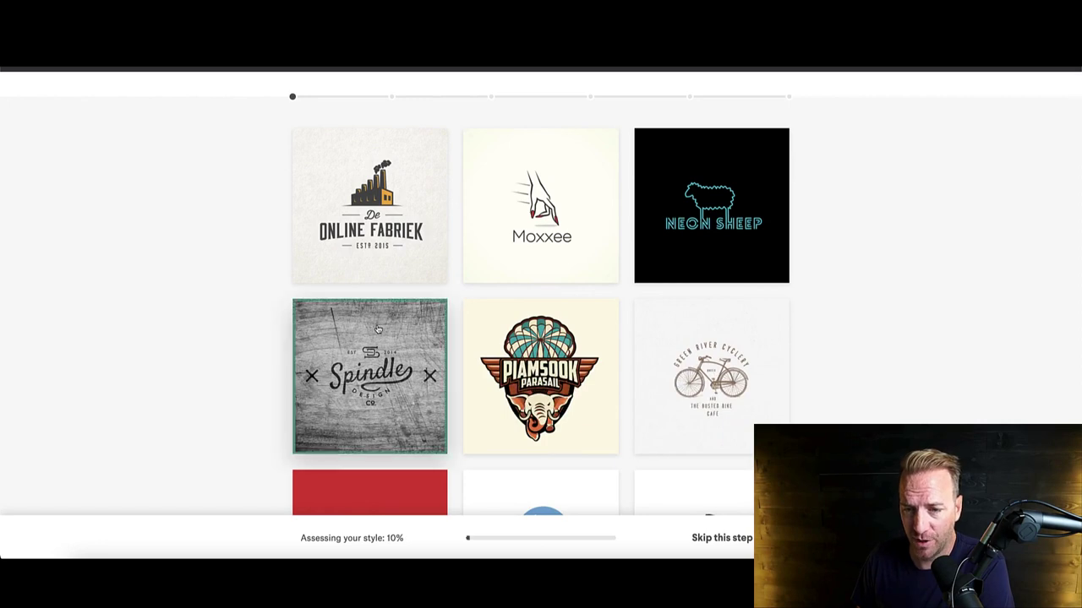
{"action": "left_click", "coordinate": [678, 213]}
{"action": "scroll", "coordinate": [232, 266], "scroll_direction": "down", "scroll_amount": 2}
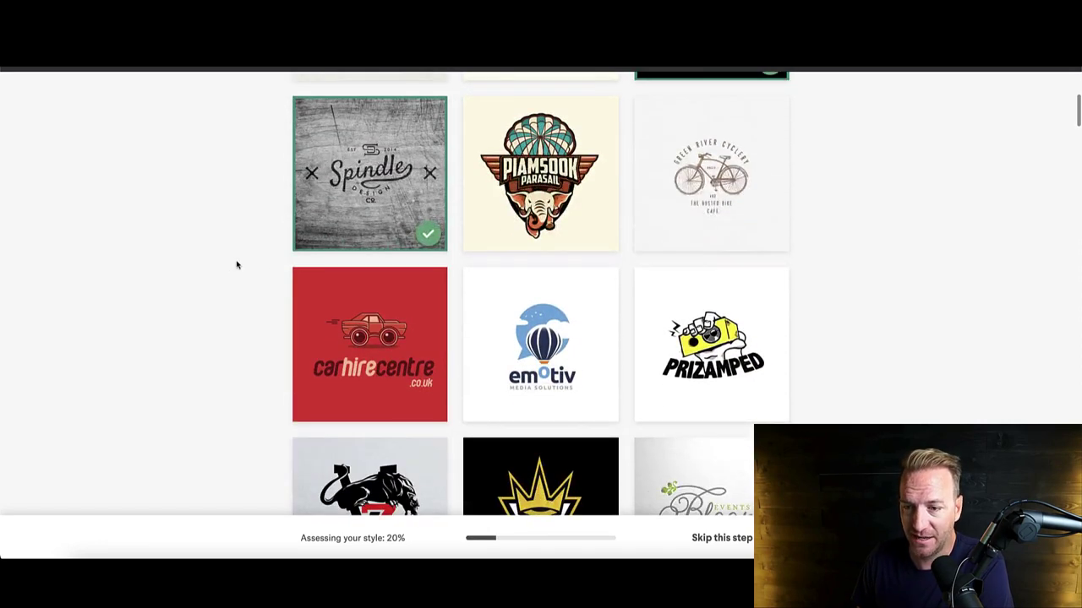
{"action": "scroll", "coordinate": [236, 264], "scroll_direction": "down", "scroll_amount": 2}
{"action": "scroll", "coordinate": [235, 264], "scroll_direction": "down", "scroll_amount": 3}
{"action": "scroll", "coordinate": [236, 264], "scroll_direction": "down", "scroll_amount": 5}
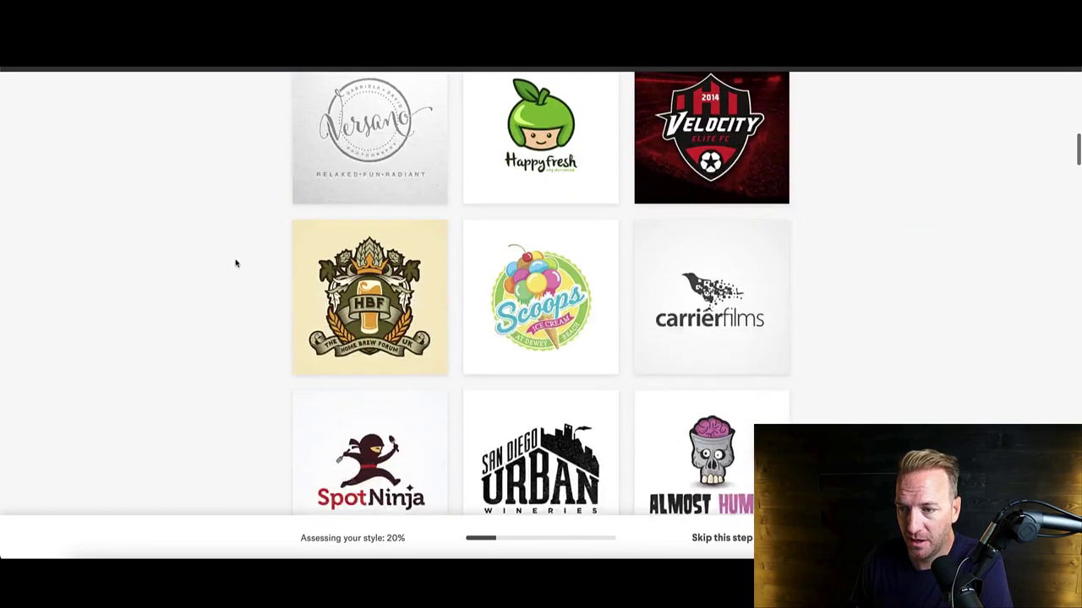
{"action": "scroll", "coordinate": [236, 263], "scroll_direction": "down", "scroll_amount": 4}
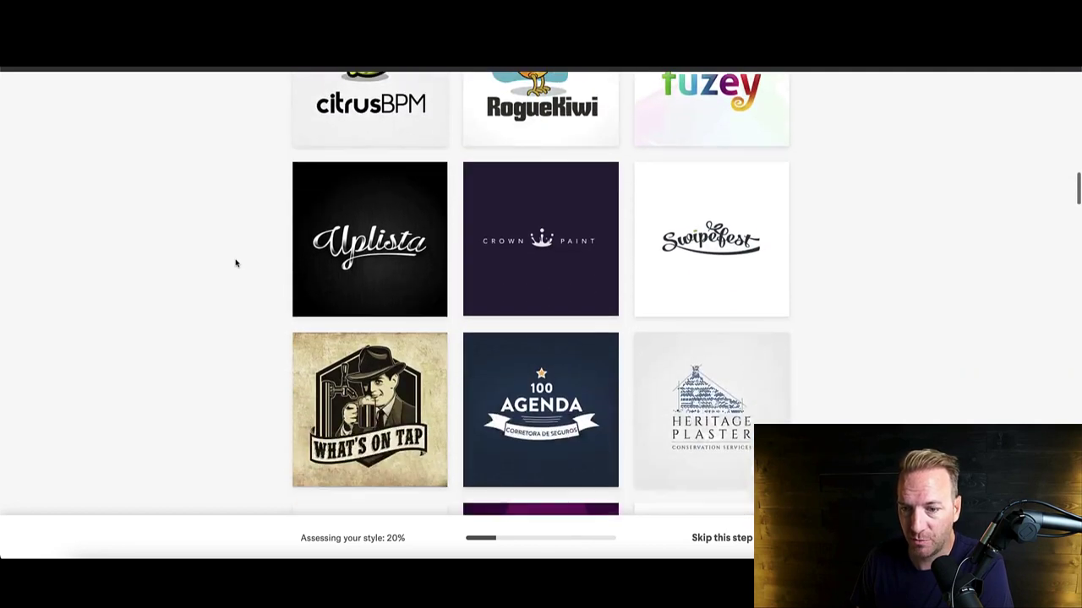
{"action": "scroll", "coordinate": [236, 264], "scroll_direction": "down", "scroll_amount": 6}
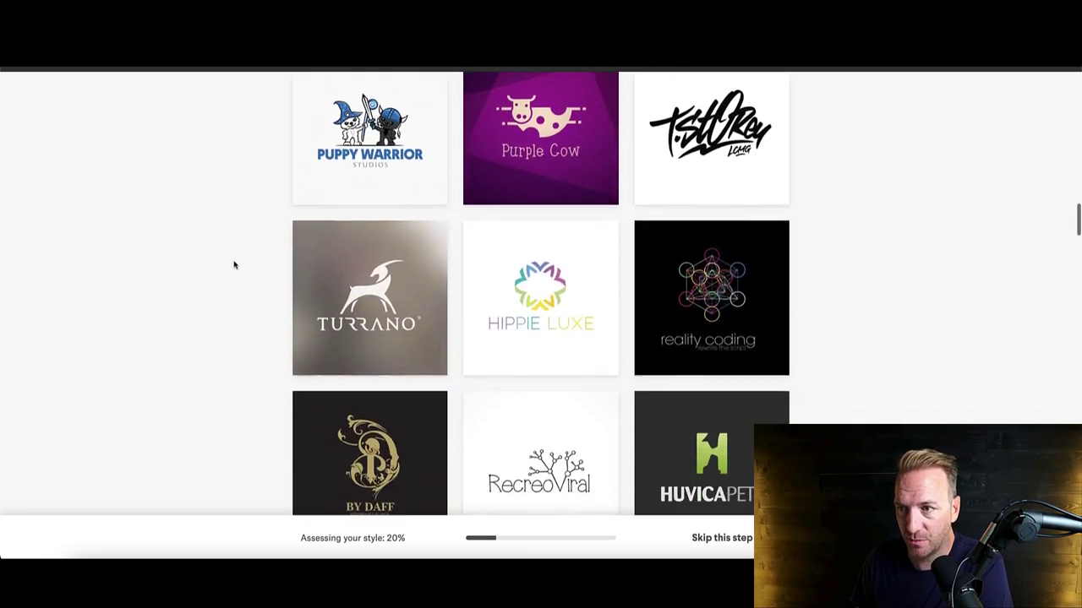
{"action": "scroll", "coordinate": [237, 188], "scroll_direction": "down", "scroll_amount": 10}
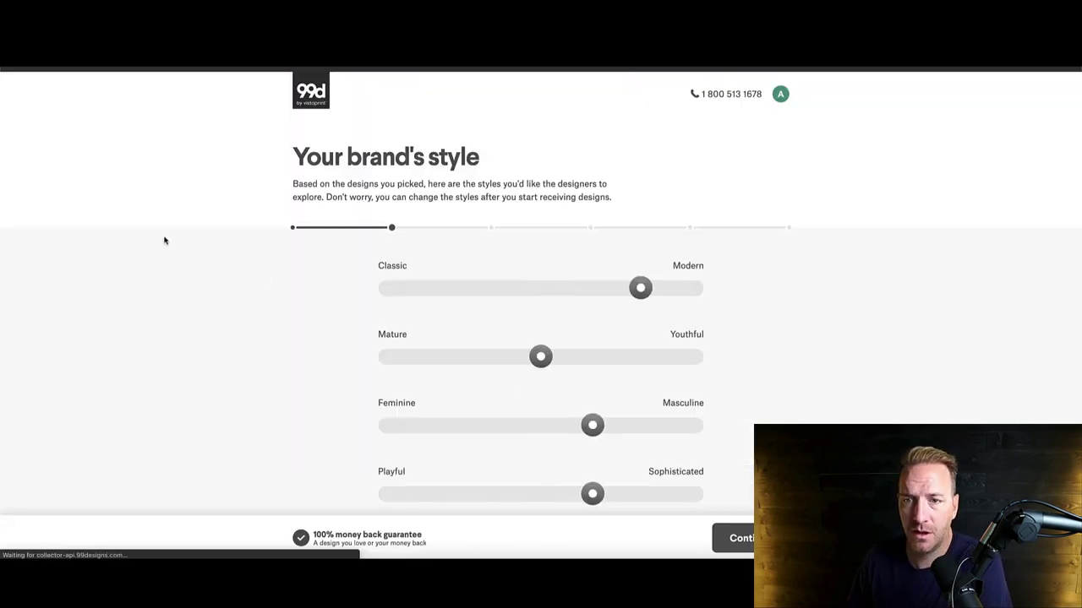
Accept the suggested brand style settings and choose Dark neutrals as a color to explore.
{"action": "scroll", "coordinate": [236, 248], "scroll_direction": "down", "scroll_amount": 3}
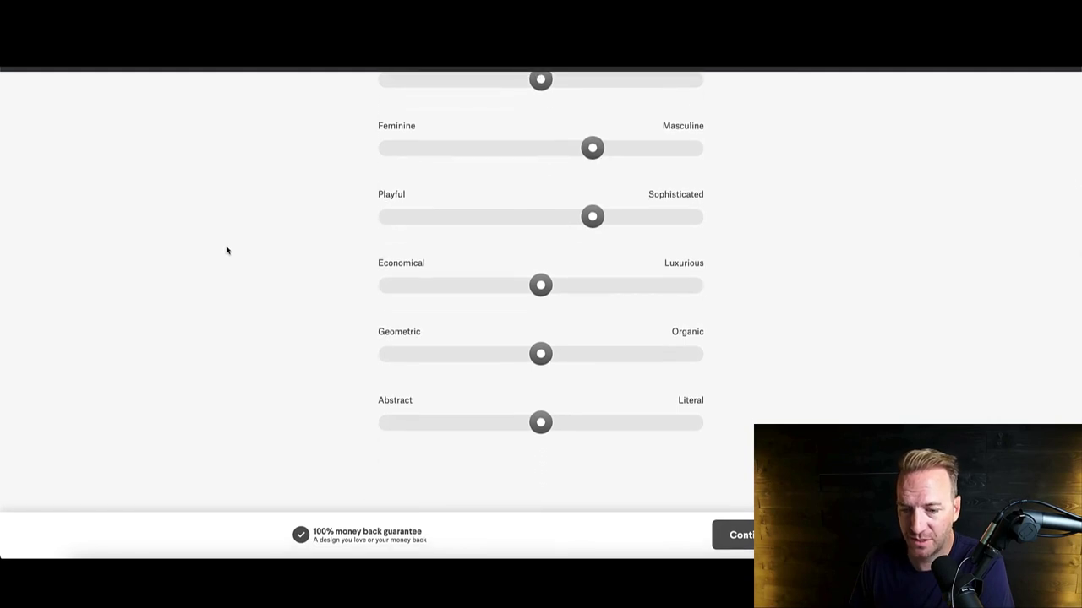
{"action": "left_click", "coordinate": [734, 539]}
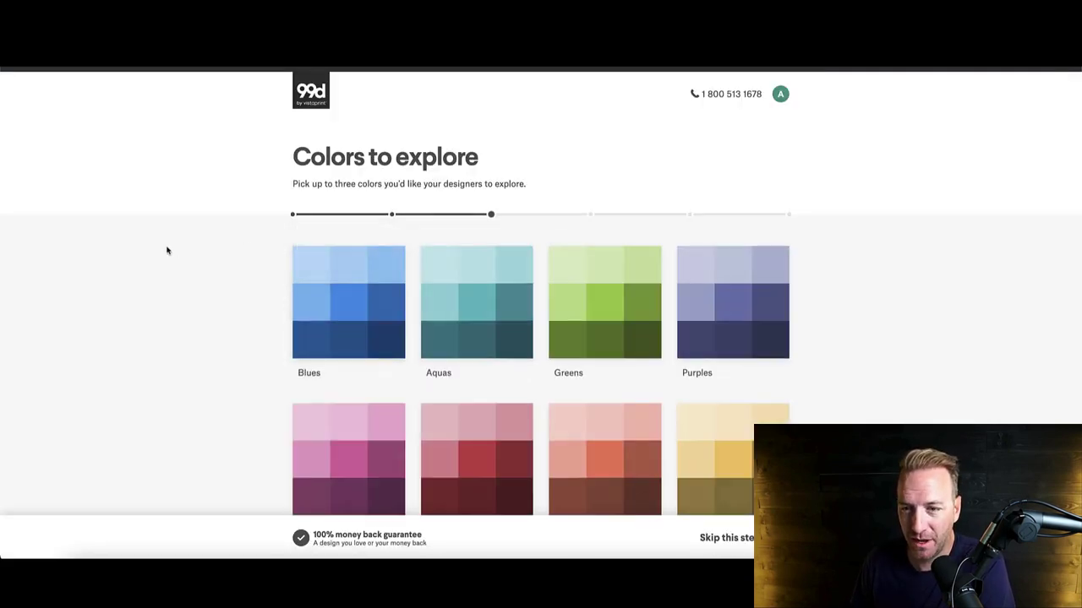
{"action": "scroll", "coordinate": [166, 250], "scroll_direction": "down", "scroll_amount": 3}
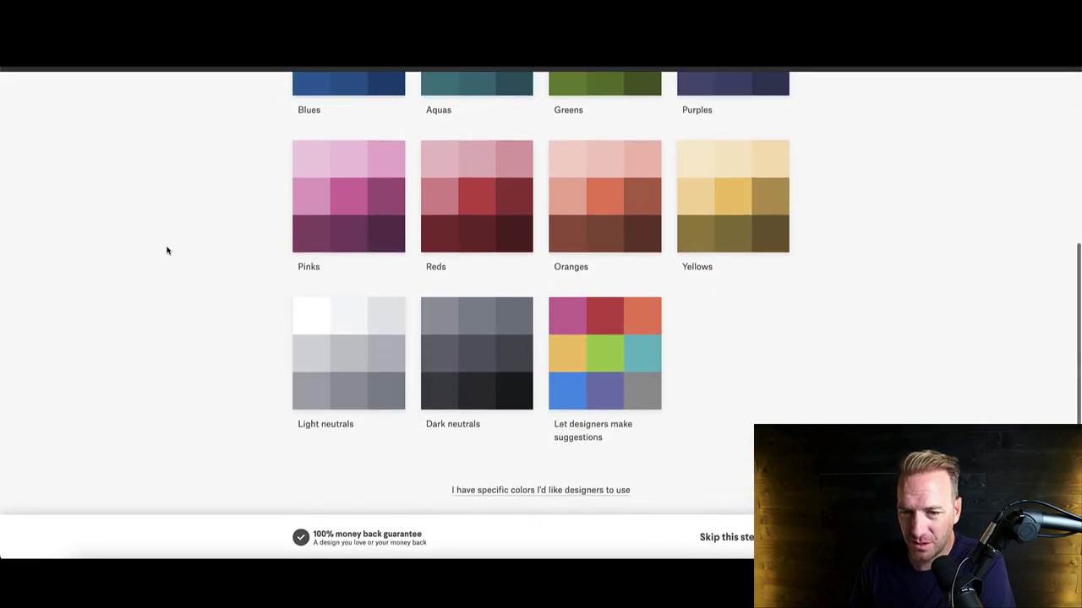
{"action": "left_click", "coordinate": [478, 355]}
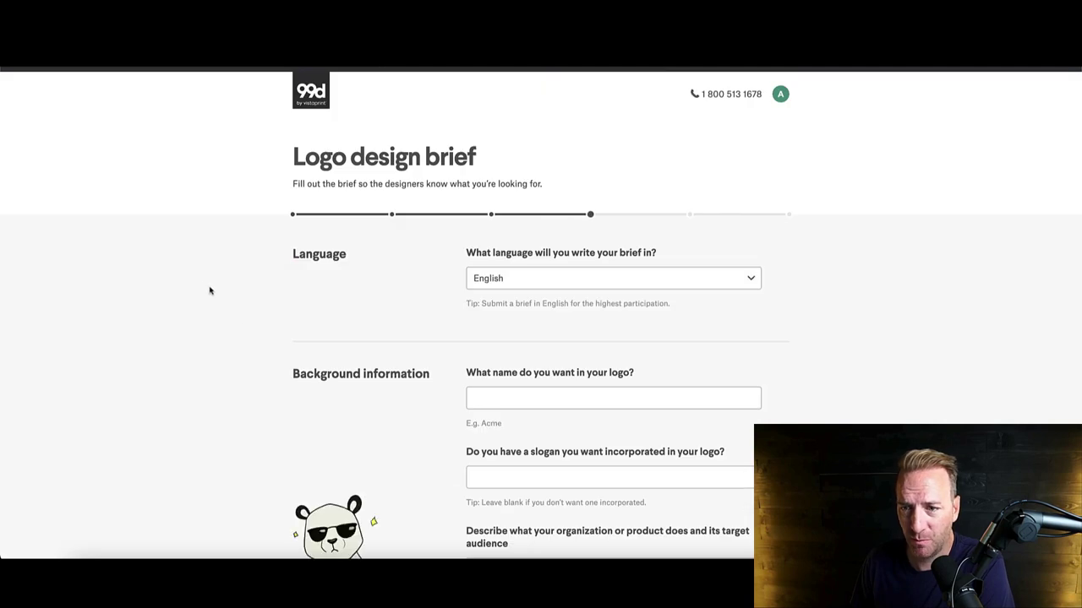
Fill in the logo design brief with the logo name "Byrdie" and "No" for the slogan.
{"action": "scroll", "coordinate": [198, 270], "scroll_direction": "down", "scroll_amount": 3}
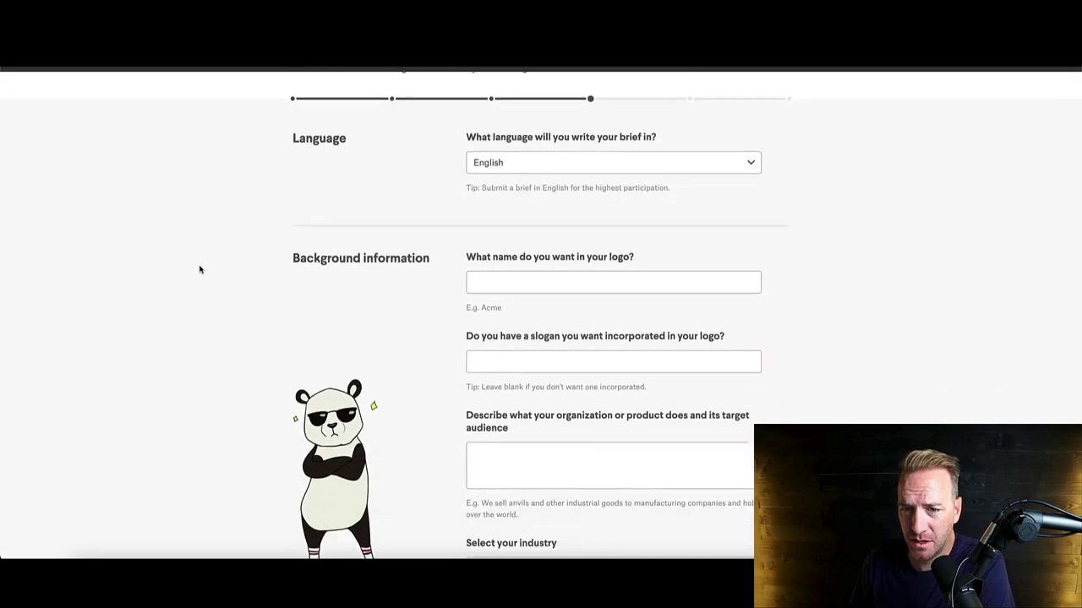
{"action": "left_click", "coordinate": [494, 257]}
{"action": "key", "text": "BackSpace"}
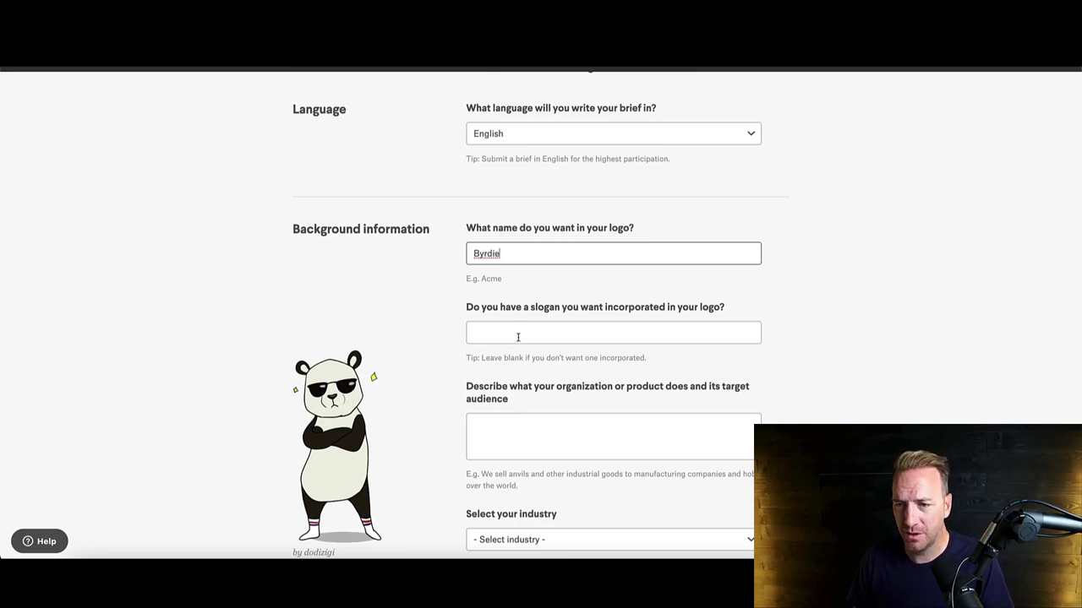
{"action": "left_click", "coordinate": [520, 339]}
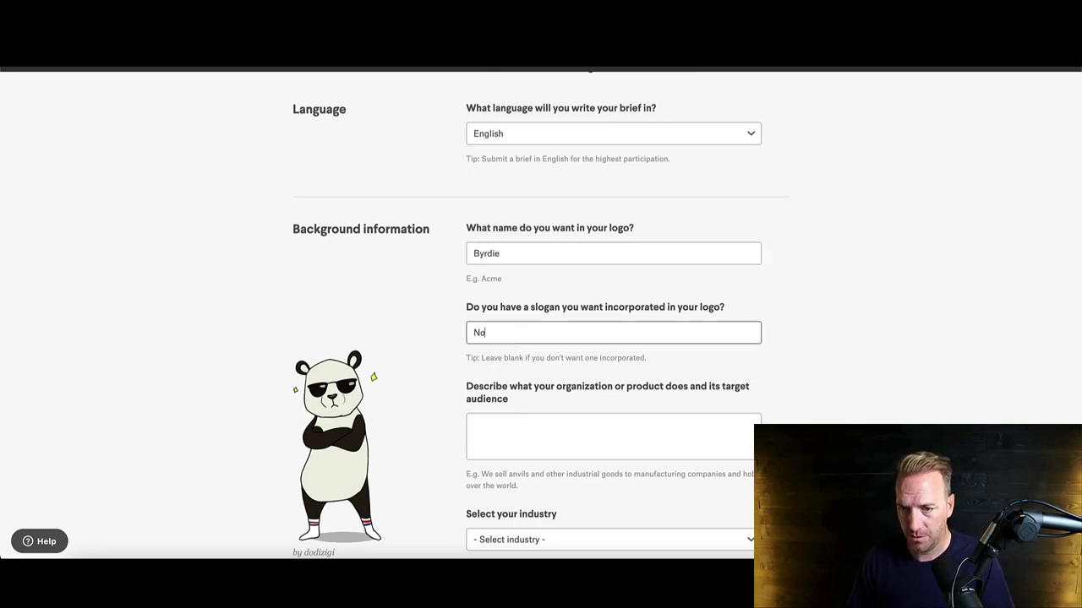
Describe the organization as "We are a start-up golfing company that makes golf accessories, product, gear (think start-up vs stodgy old golf brand).".
{"action": "key", "text": "Tab"}
{"action": "type", "text": "We are a start-up golfing company that makes golf ac"}
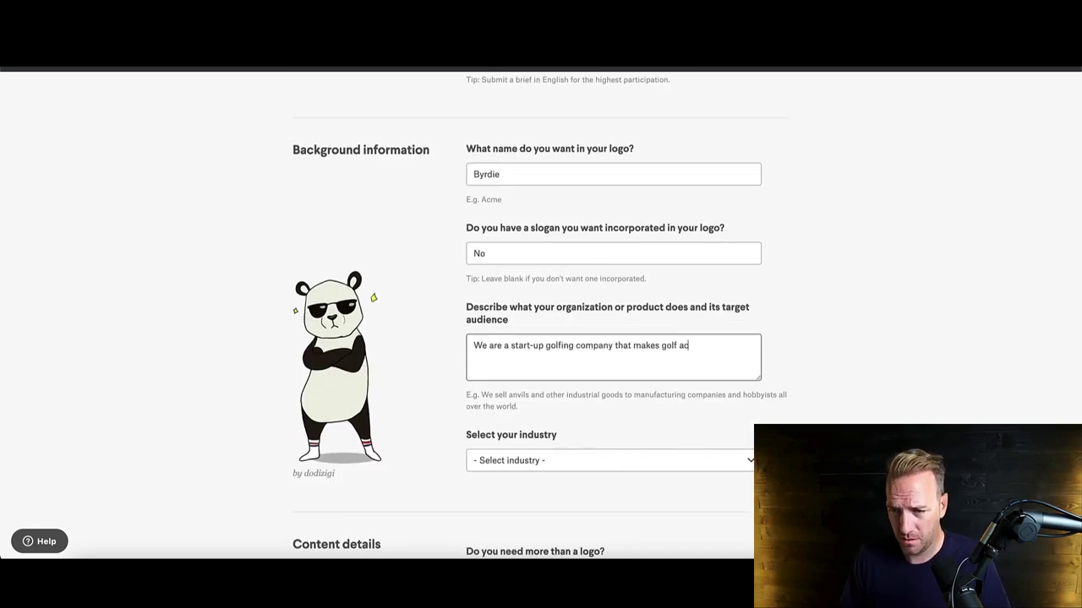
{"action": "type", "text": "cessories, product, gear (think youthful"}
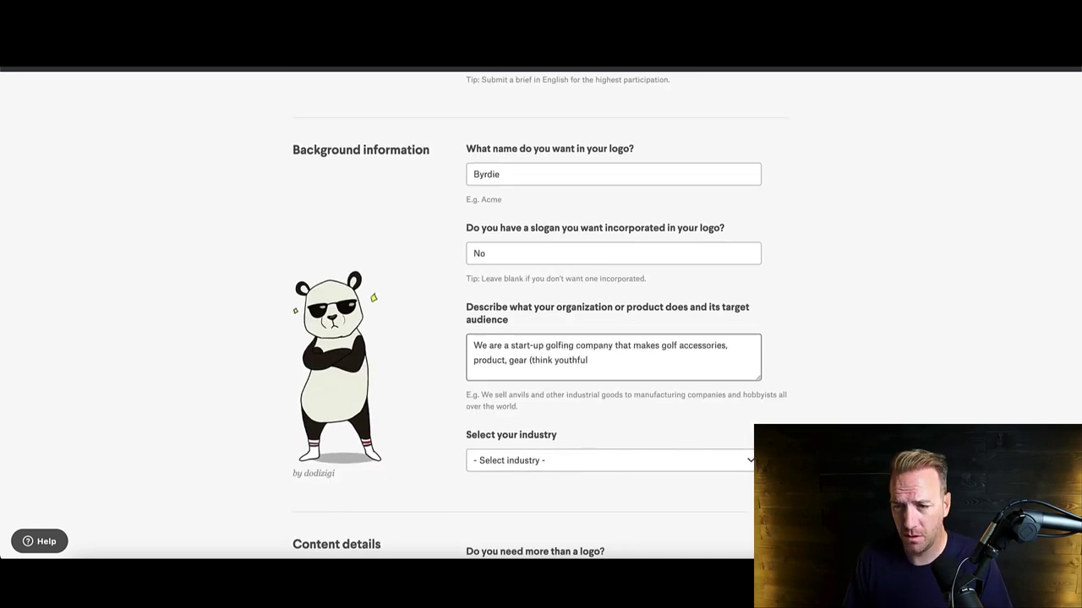
{"action": "key", "text": "ctrl+BackSpace"}
{"action": "type", "text": "start-up vs stodgy old golf brand)."}
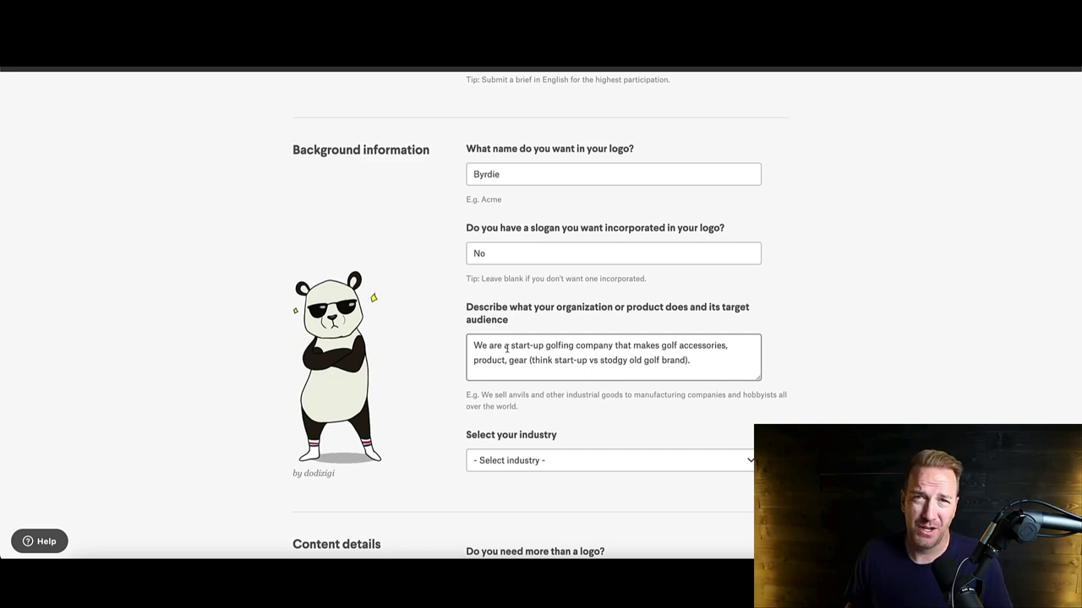
Set the industry in the brief's background information to Sport.
{"action": "scroll", "coordinate": [532, 387], "scroll_direction": "down", "scroll_amount": 1}
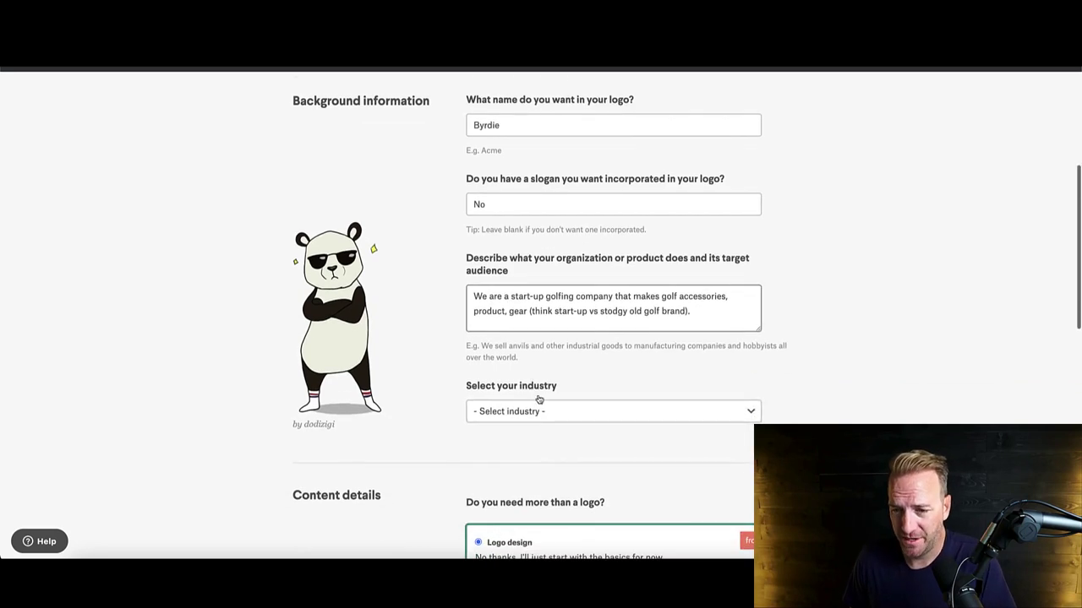
{"action": "left_click", "coordinate": [545, 411]}
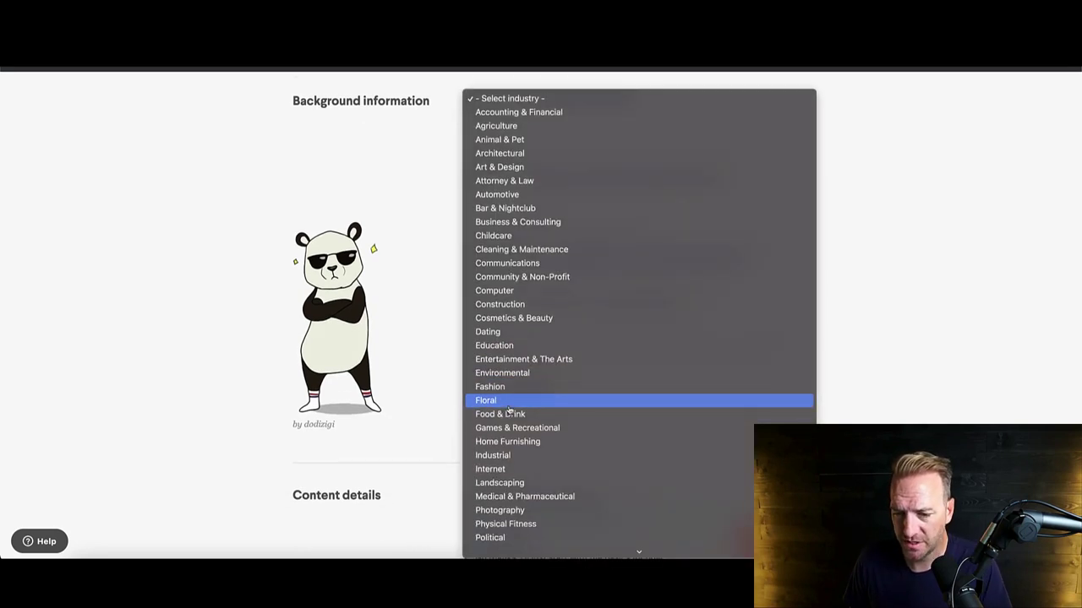
{"action": "scroll", "coordinate": [509, 411], "scroll_direction": "down", "scroll_amount": 2}
{"action": "left_click", "coordinate": [354, 425]}
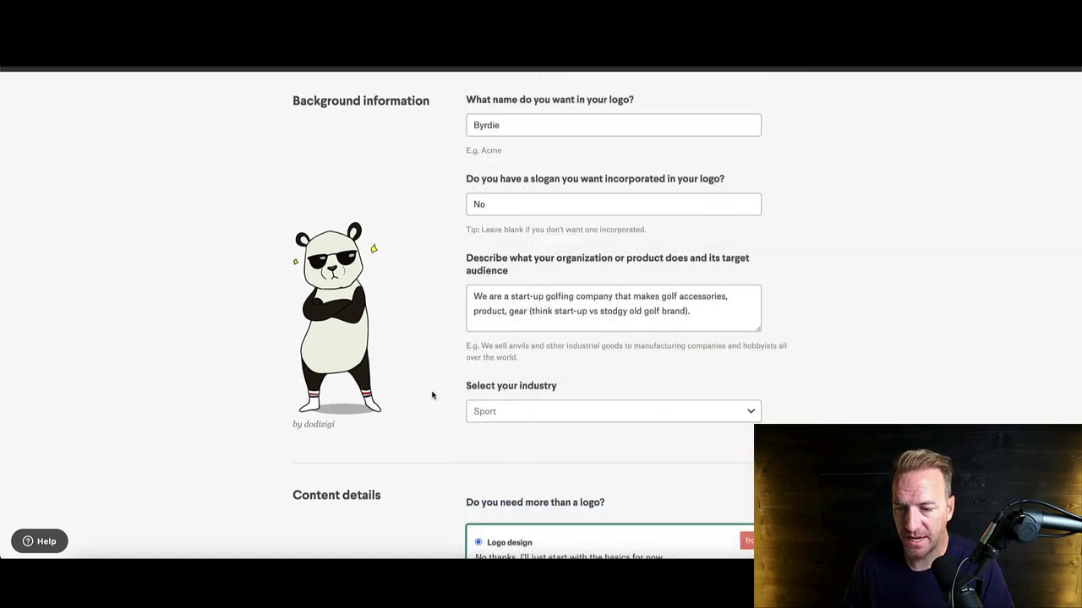
{"action": "scroll", "coordinate": [431, 395], "scroll_direction": "down", "scroll_amount": 5}
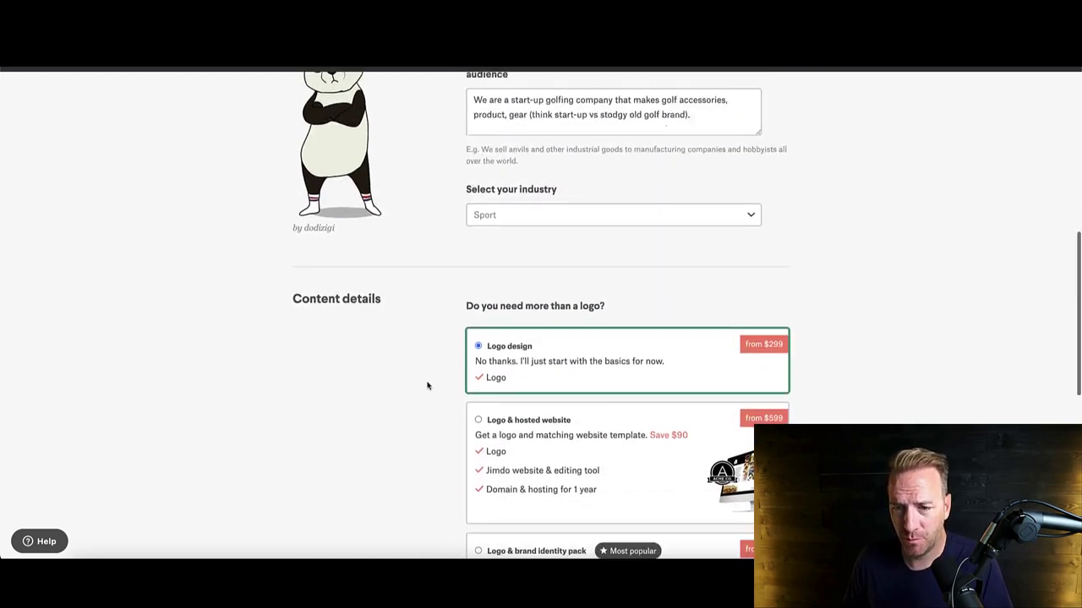
{"action": "scroll", "coordinate": [439, 297], "scroll_direction": "down", "scroll_amount": 10}
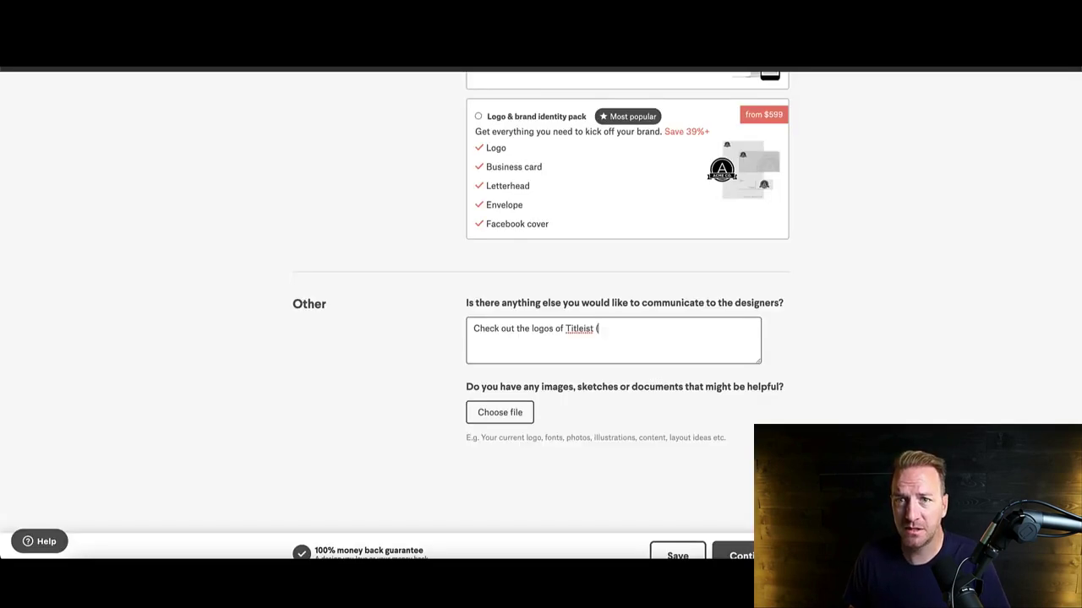
{"action": "type", "text": "https://www.titleist.com/"}
{"action": "type", "text": "), Bad Birdie"}
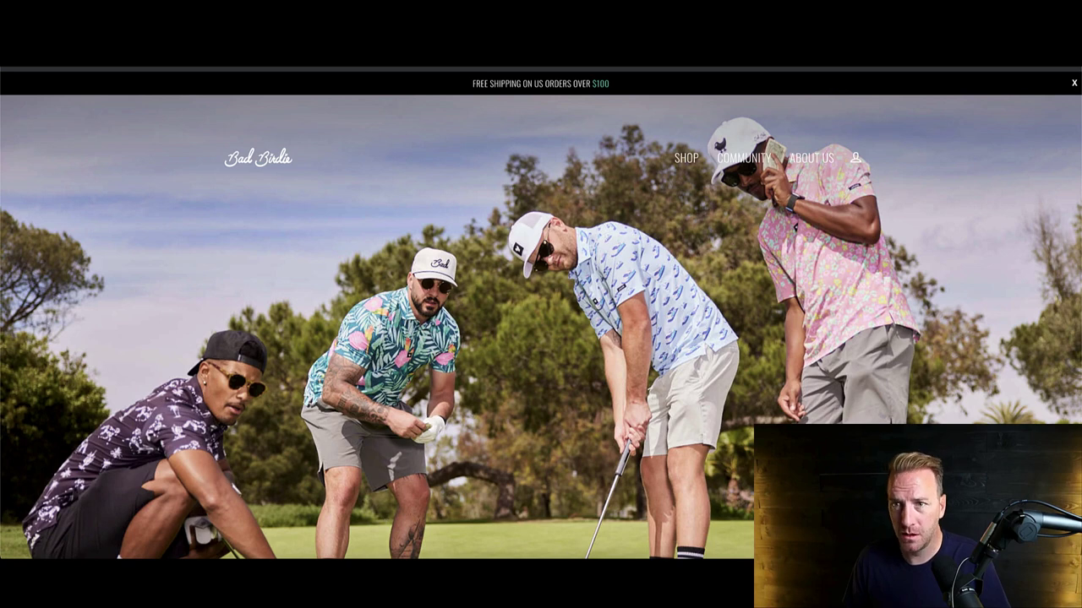
{"action": "type", "text": "("}
{"action": "type", "text": "https://badbirdiegolf.com/"}
{"action": "type", "text": ") and Dirty Bird for"}
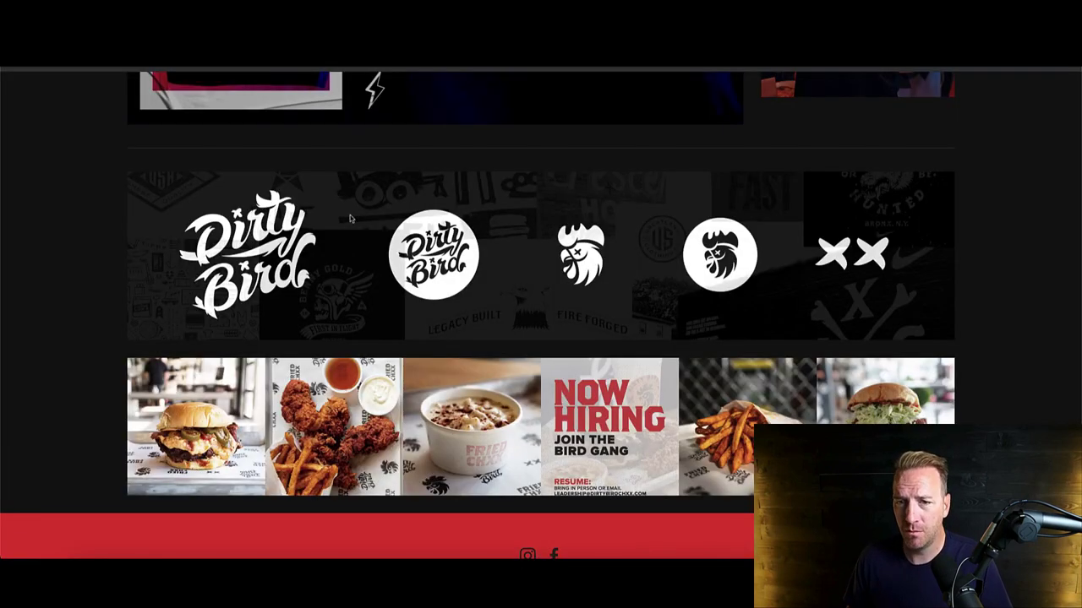
{"action": "type", "text": "n"}
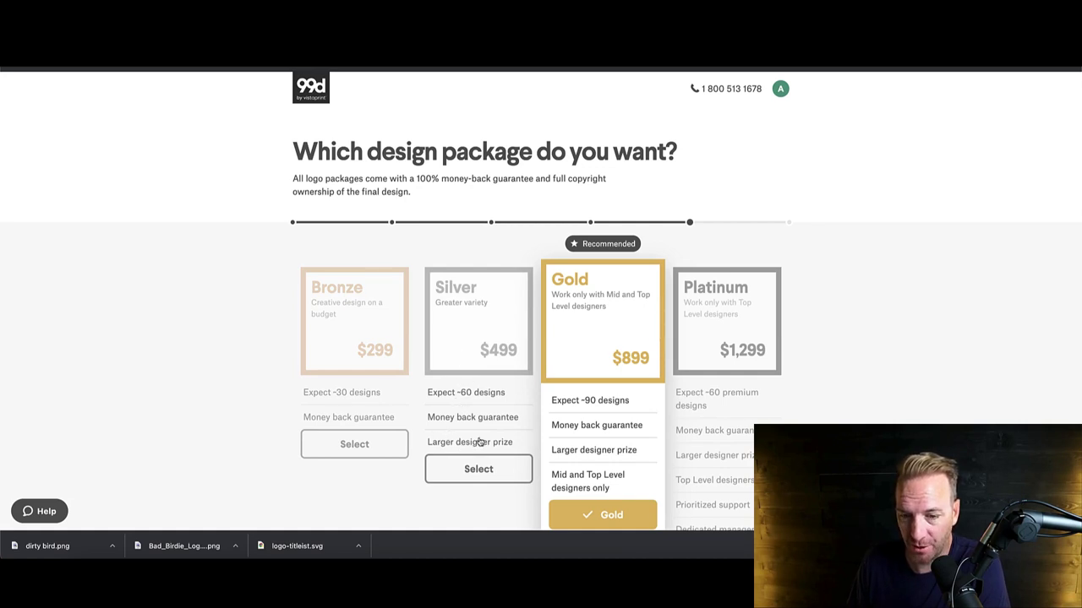
Select the Silver design package and title the contest "Logo Design For Start-Up Golfing Brand - Byrdie".
{"action": "scroll", "coordinate": [502, 425], "scroll_direction": "down", "scroll_amount": 1}
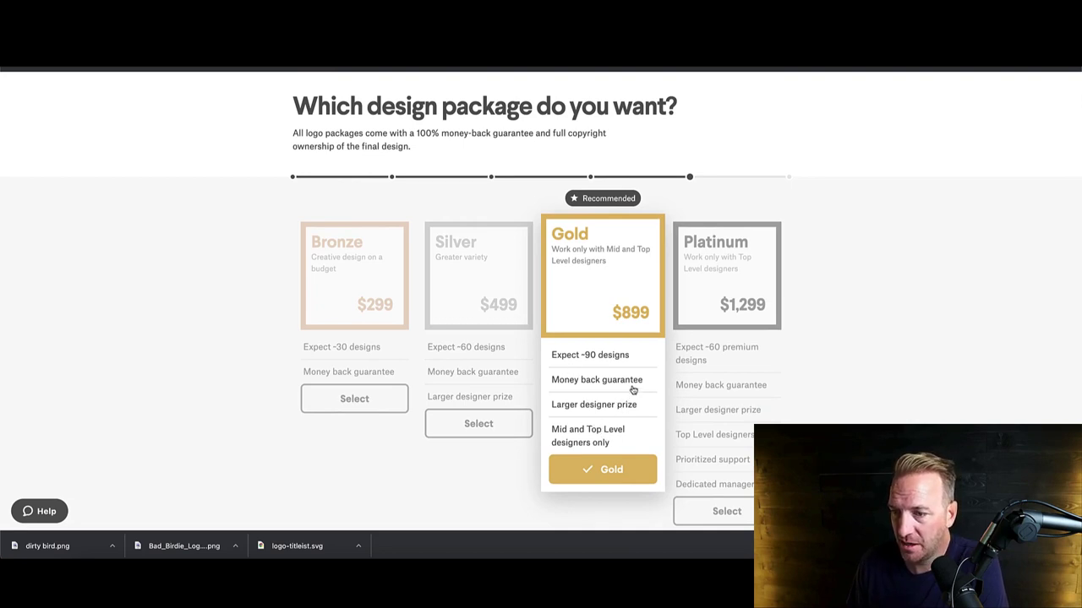
{"action": "left_click", "coordinate": [486, 282]}
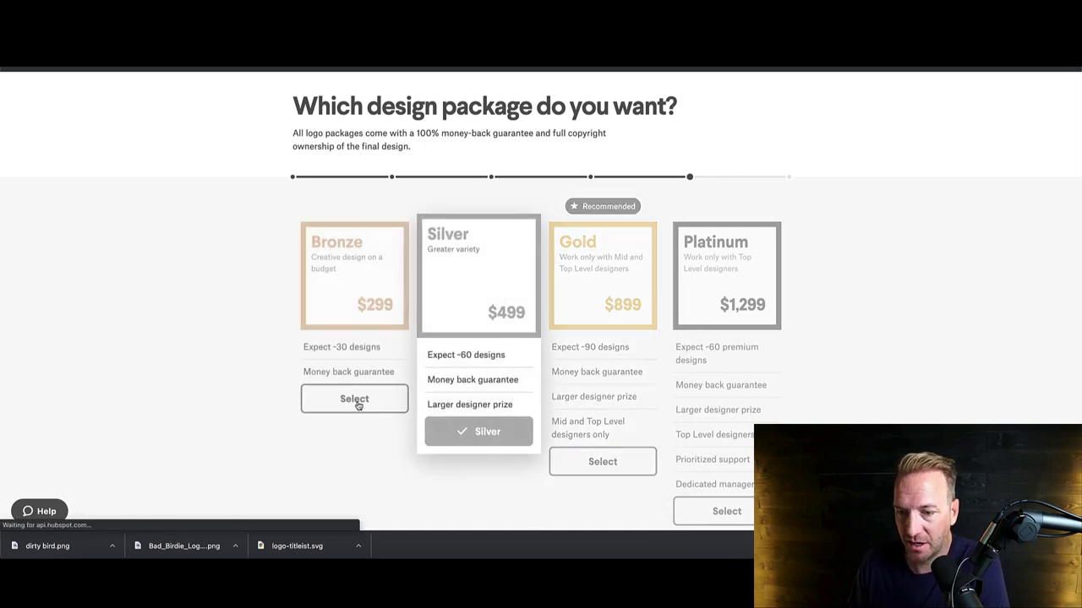
{"action": "type", "text": "Logo Design For Start-Up Go"}
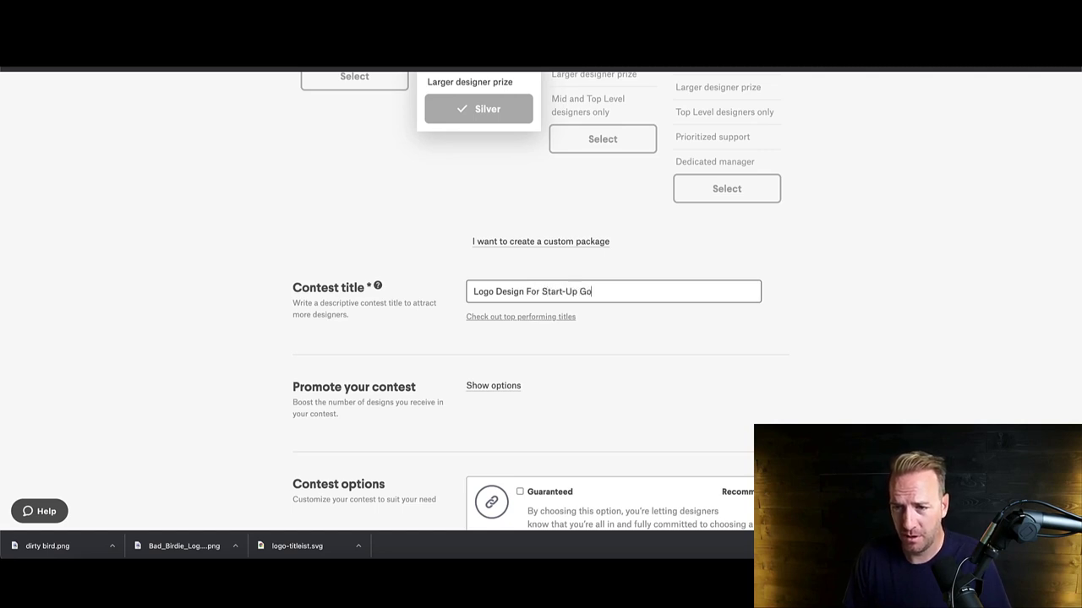
{"action": "type", "text": "lfing Brand - B"}
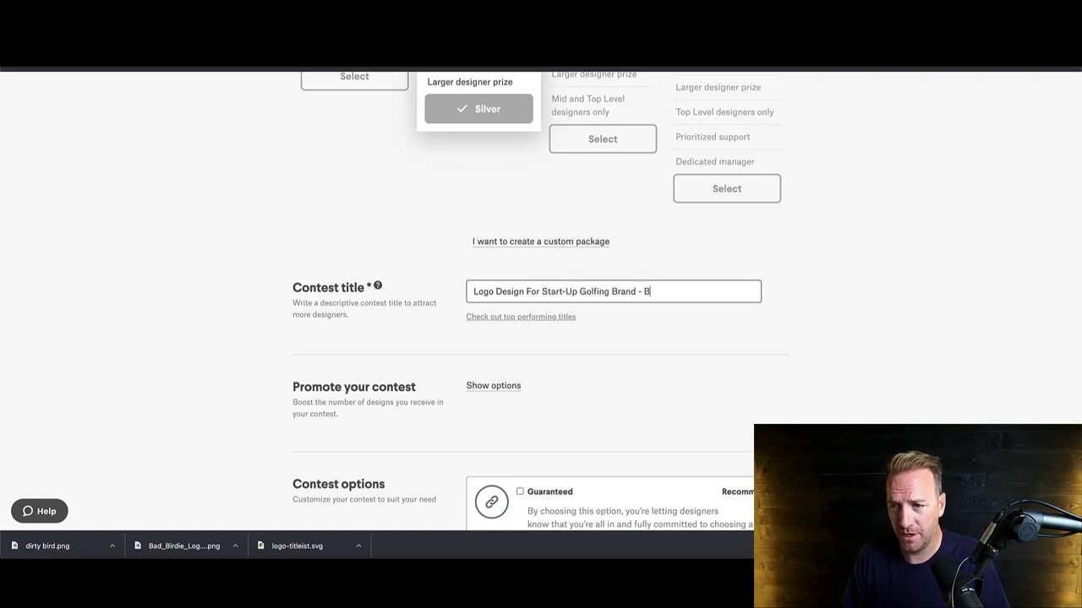
{"action": "type", "text": "yrdie"}
Review the contest options for the guarantee, privacy and duration.
{"action": "scroll", "coordinate": [470, 188], "scroll_direction": "down", "scroll_amount": 4}
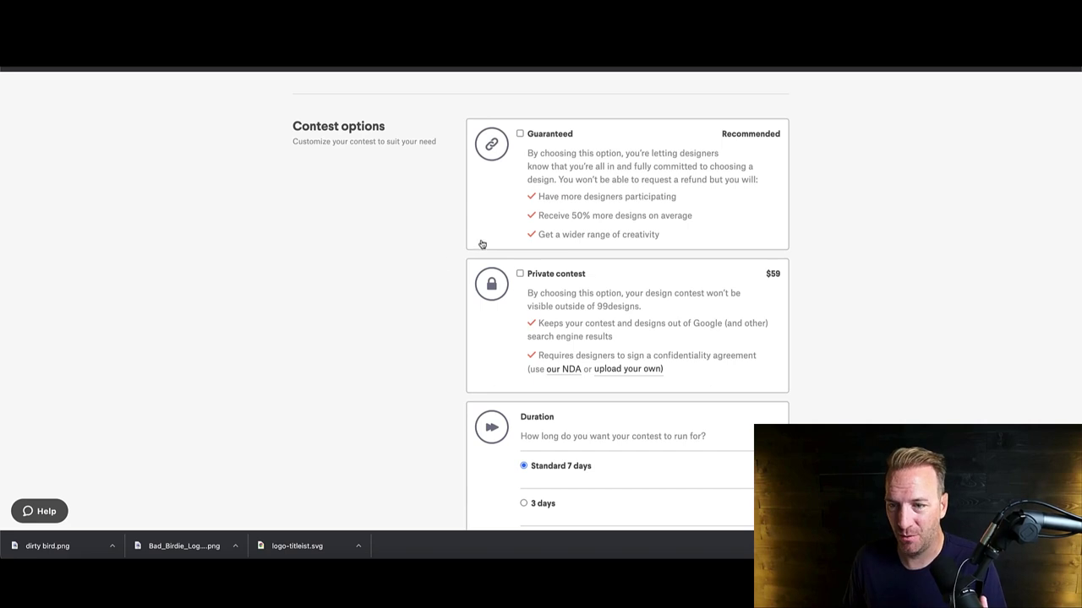
{"action": "scroll", "coordinate": [459, 259], "scroll_direction": "down", "scroll_amount": 2}
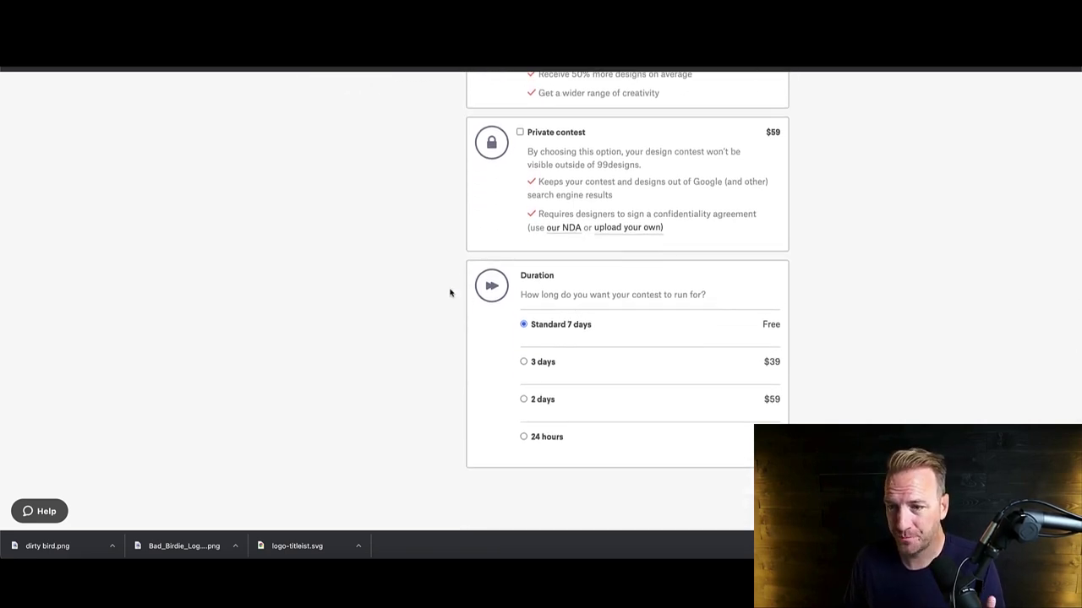
{"action": "scroll", "coordinate": [447, 285], "scroll_direction": "up", "scroll_amount": 1}
{"action": "scroll", "coordinate": [446, 285], "scroll_direction": "up", "scroll_amount": 1}
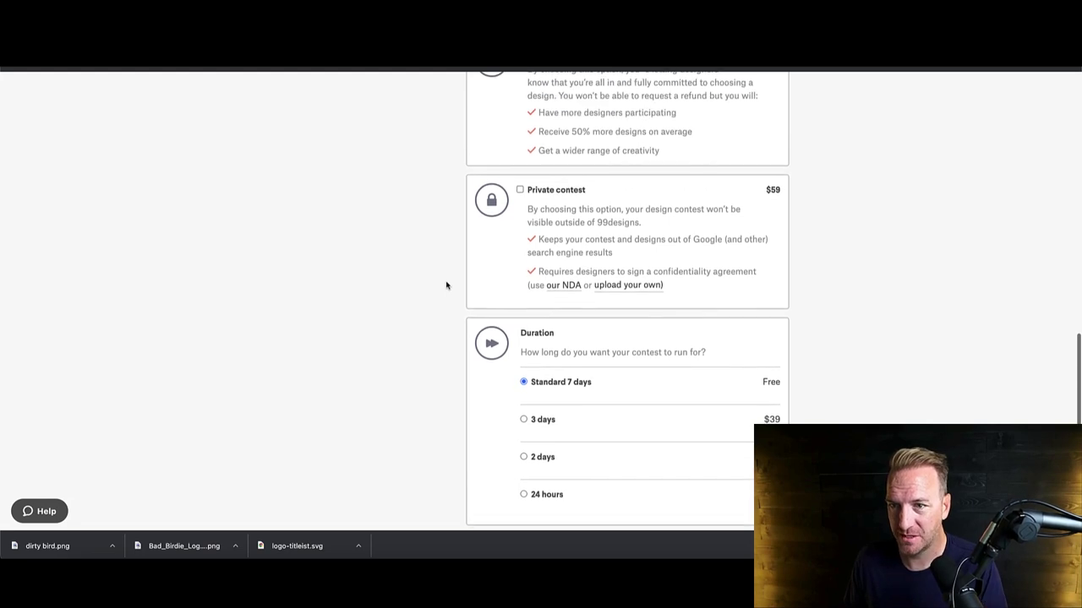
Make the contest private with a duration of 3 days and proceed to the details page.
{"action": "left_click", "coordinate": [521, 190]}
{"action": "scroll", "coordinate": [382, 260], "scroll_direction": "down", "scroll_amount": 3}
{"action": "scroll", "coordinate": [383, 261], "scroll_direction": "down", "scroll_amount": 1}
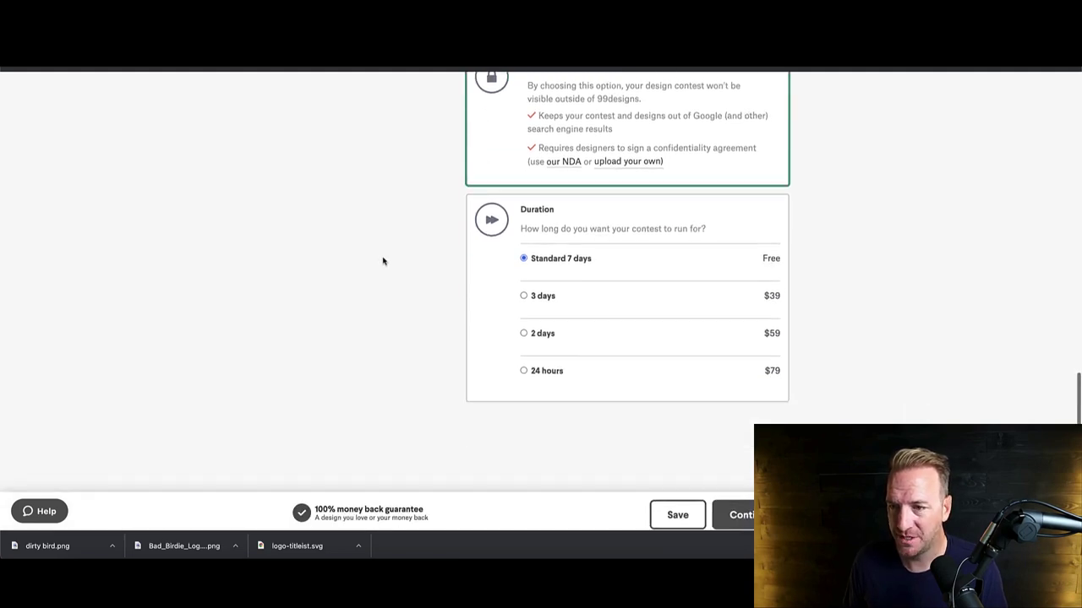
{"action": "left_click", "coordinate": [524, 297]}
{"action": "scroll", "coordinate": [433, 339], "scroll_direction": "down", "scroll_amount": 1}
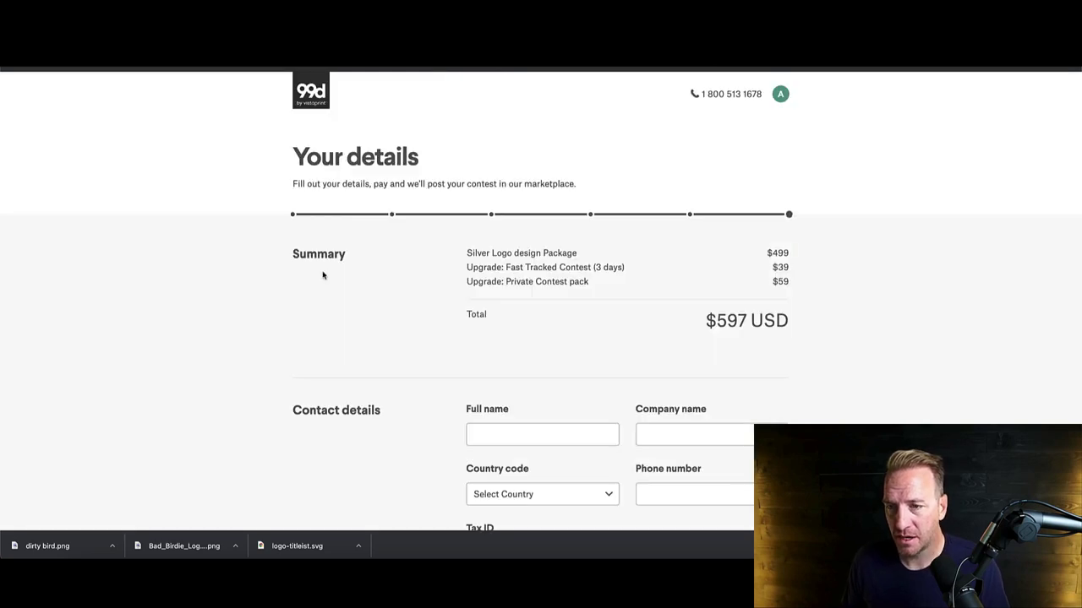
Review the order summary, the contact details fields and the closing company questions on the details page.
{"action": "scroll", "coordinate": [301, 275], "scroll_direction": "down", "scroll_amount": 3}
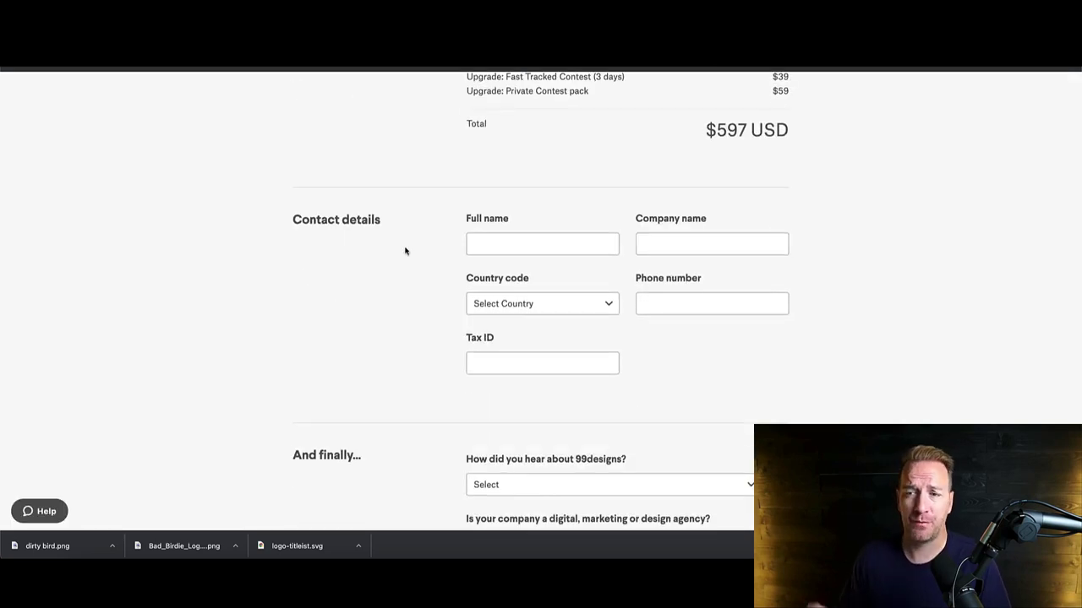
{"action": "scroll", "coordinate": [405, 251], "scroll_direction": "down", "scroll_amount": 4}
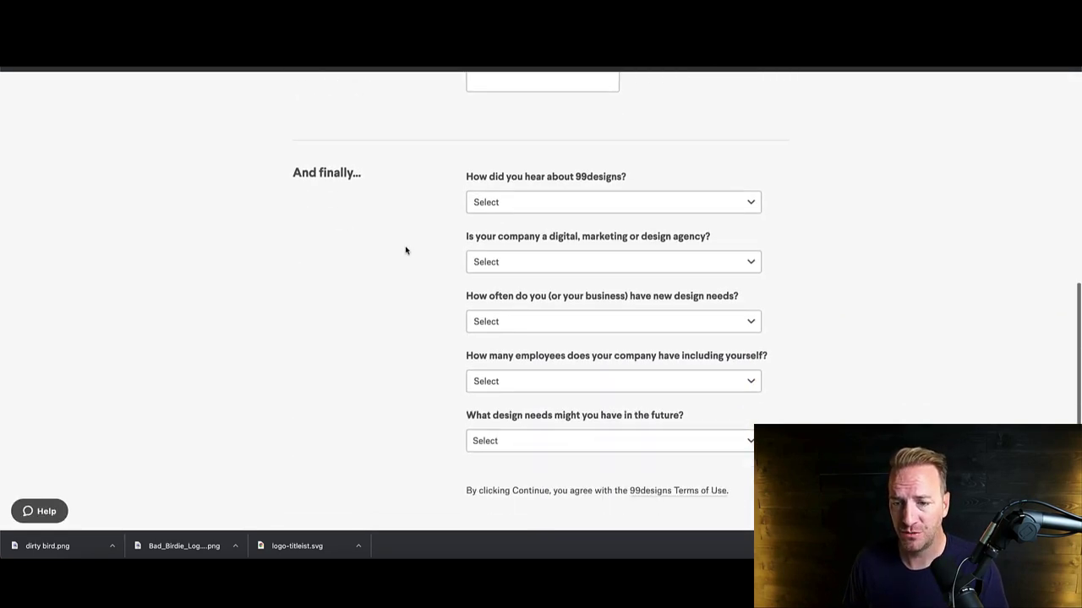
{"action": "scroll", "coordinate": [405, 251], "scroll_direction": "up", "scroll_amount": 3}
{"action": "scroll", "coordinate": [404, 251], "scroll_direction": "up", "scroll_amount": 3}
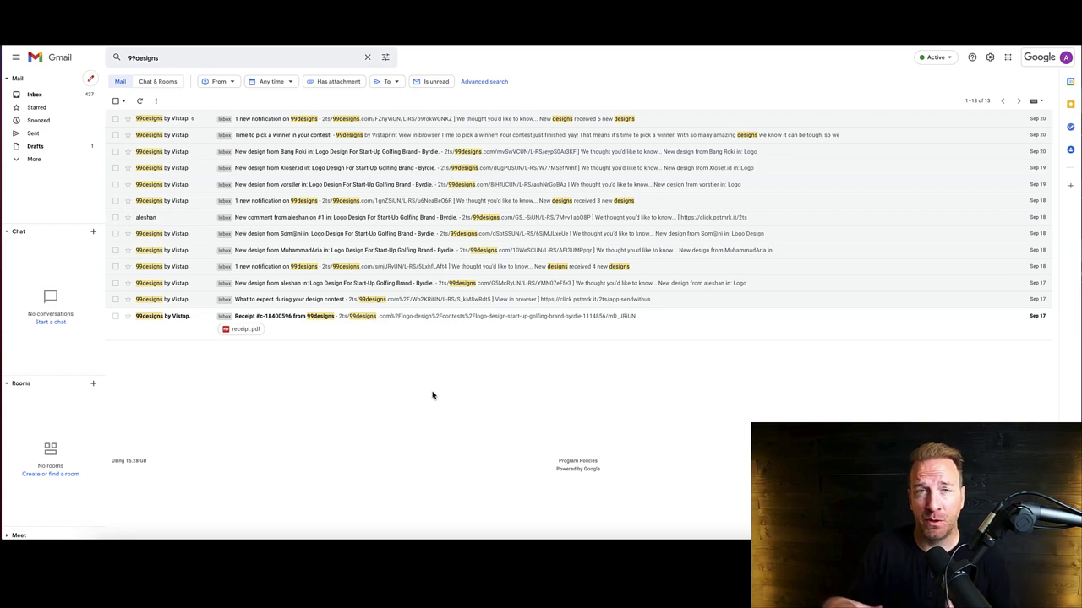
Switch to Gmail and read the 99designs notifications about the new comment on design #1 and a newly submitted Byrdie design.
{"action": "left_click", "coordinate": [147, 219]}
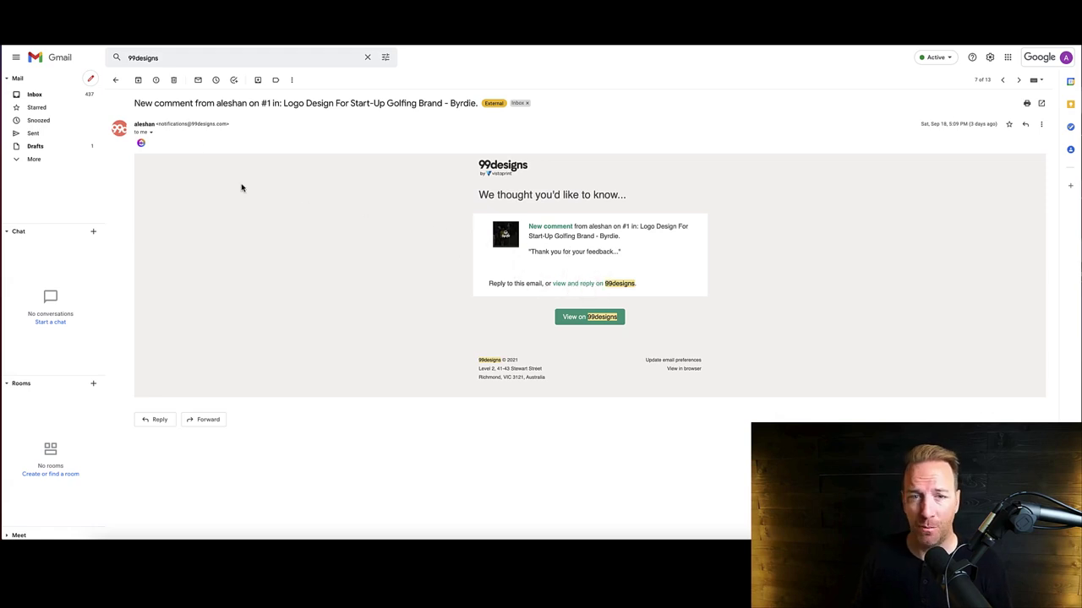
{"action": "left_click", "coordinate": [115, 80]}
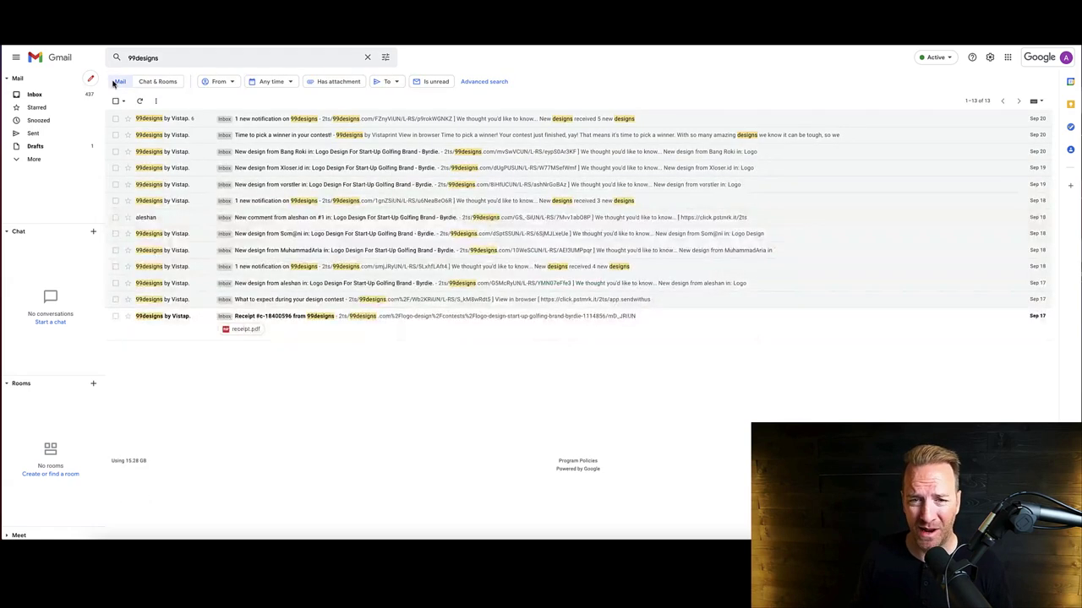
{"action": "left_click", "coordinate": [179, 235]}
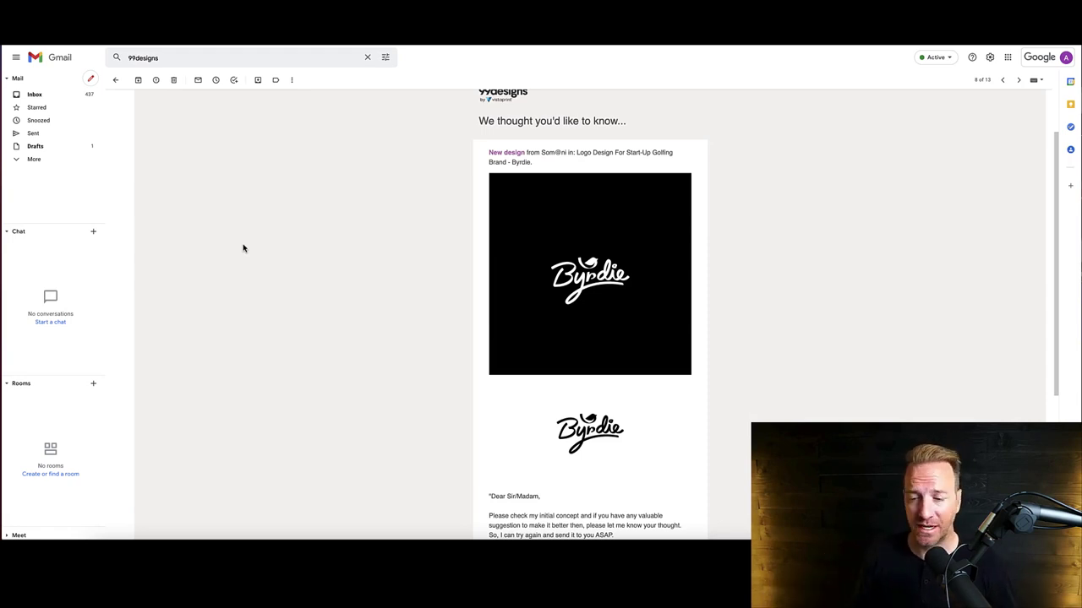
{"action": "scroll", "coordinate": [352, 280], "scroll_direction": "down", "scroll_amount": 4}
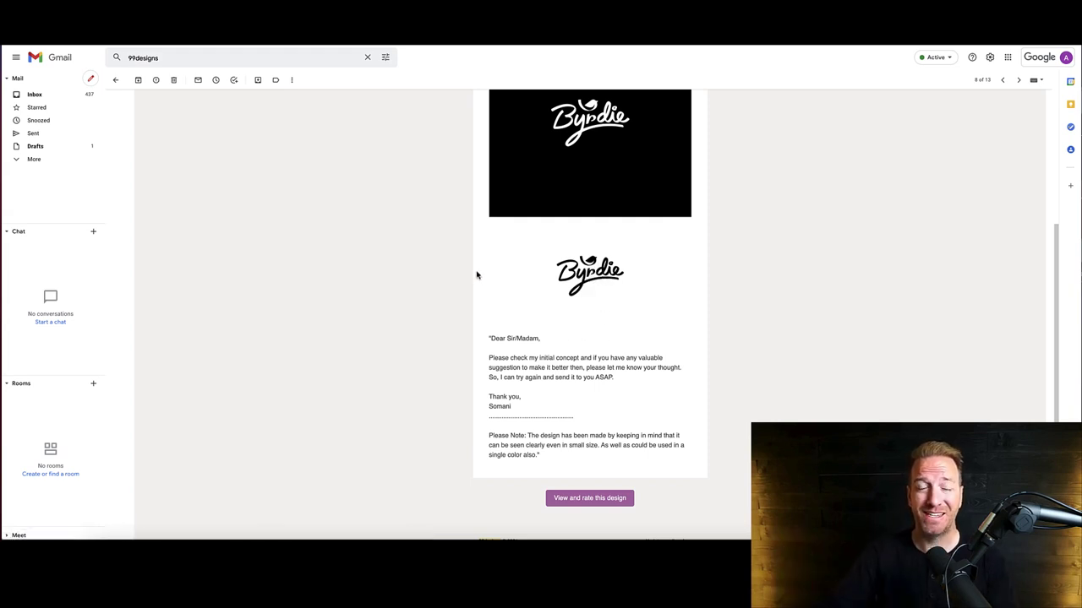
{"action": "left_click", "coordinate": [116, 80]}
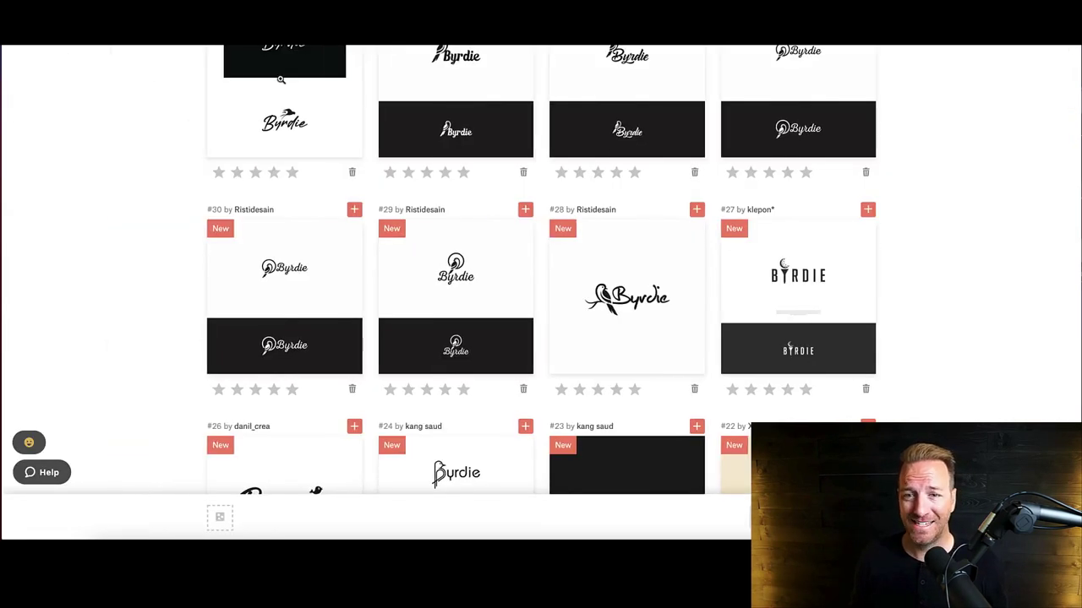
Switch to the 99designs contest page and look through all submitted Byrdie logo designs down to #1.
{"action": "scroll", "coordinate": [194, 114], "scroll_direction": "up", "scroll_amount": 5}
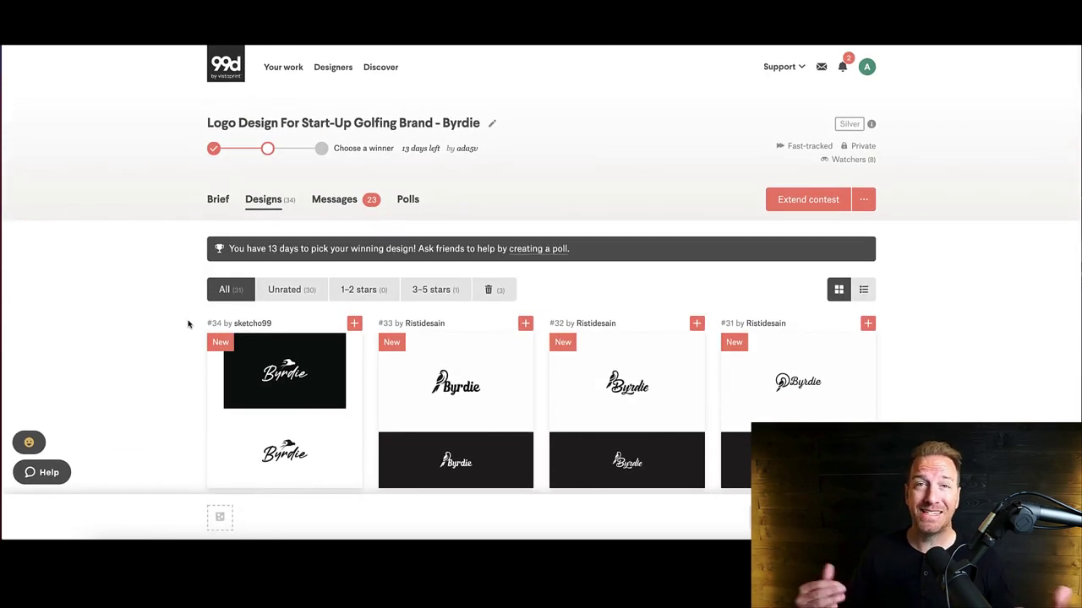
{"action": "scroll", "coordinate": [188, 324], "scroll_direction": "down", "scroll_amount": 5}
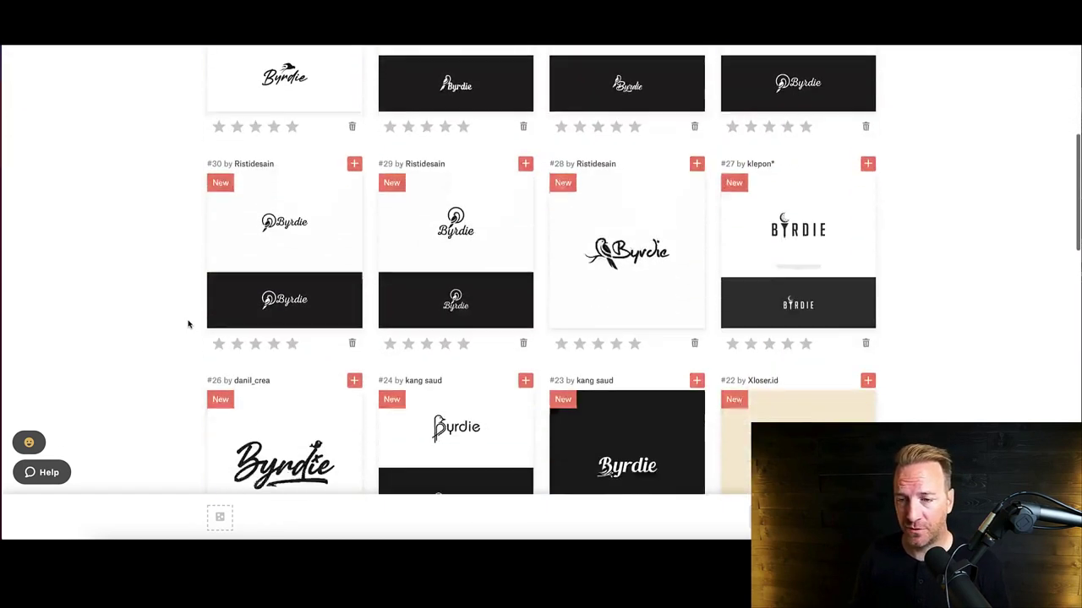
{"action": "scroll", "coordinate": [188, 323], "scroll_direction": "down", "scroll_amount": 8}
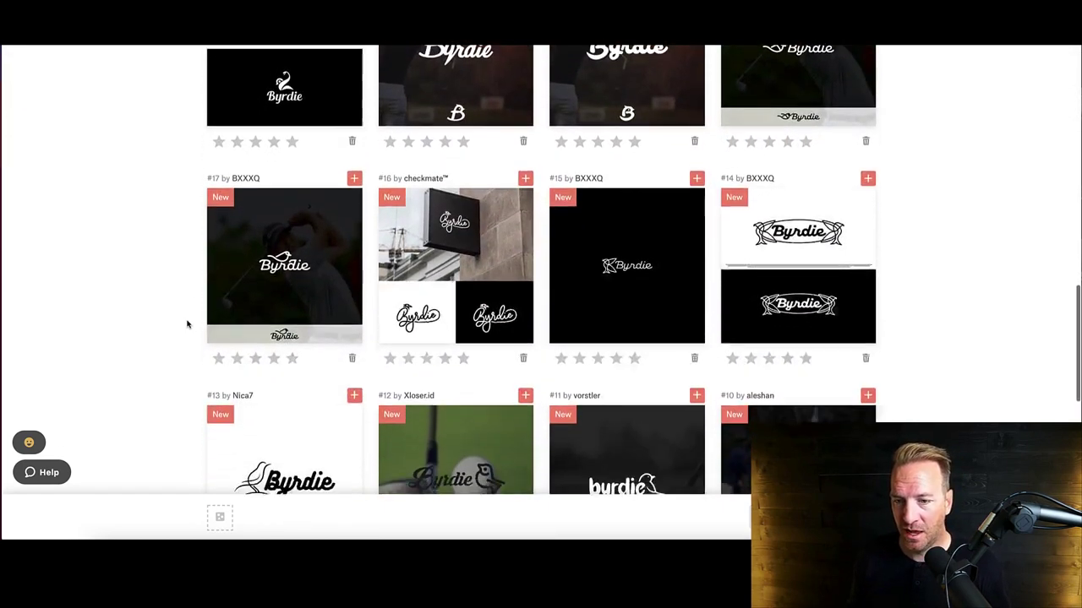
{"action": "scroll", "coordinate": [188, 323], "scroll_direction": "down", "scroll_amount": 5}
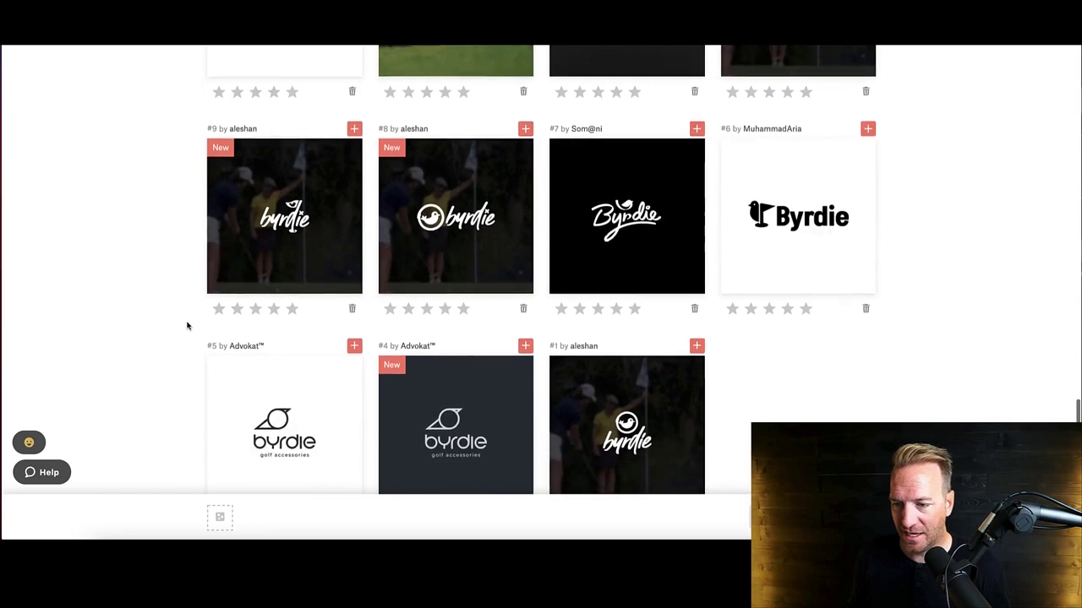
{"action": "scroll", "coordinate": [188, 326], "scroll_direction": "down", "scroll_amount": 2}
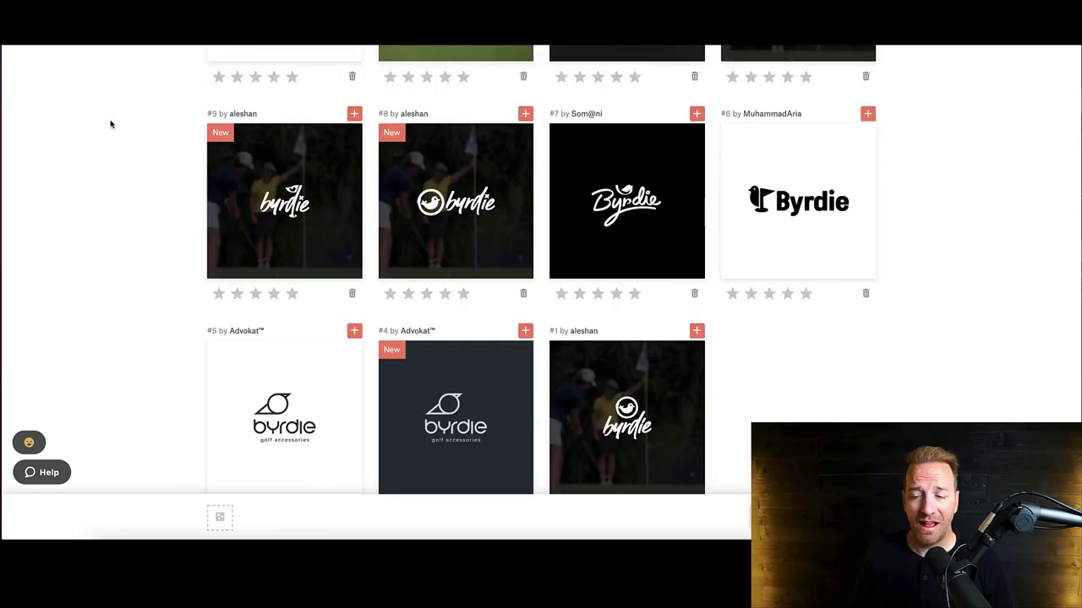
Capture a screenshot of design #1, place it on the blank 2000 × 2000 px Canva page, and close the design on 99designs.
{"action": "left_click", "coordinate": [591, 380]}
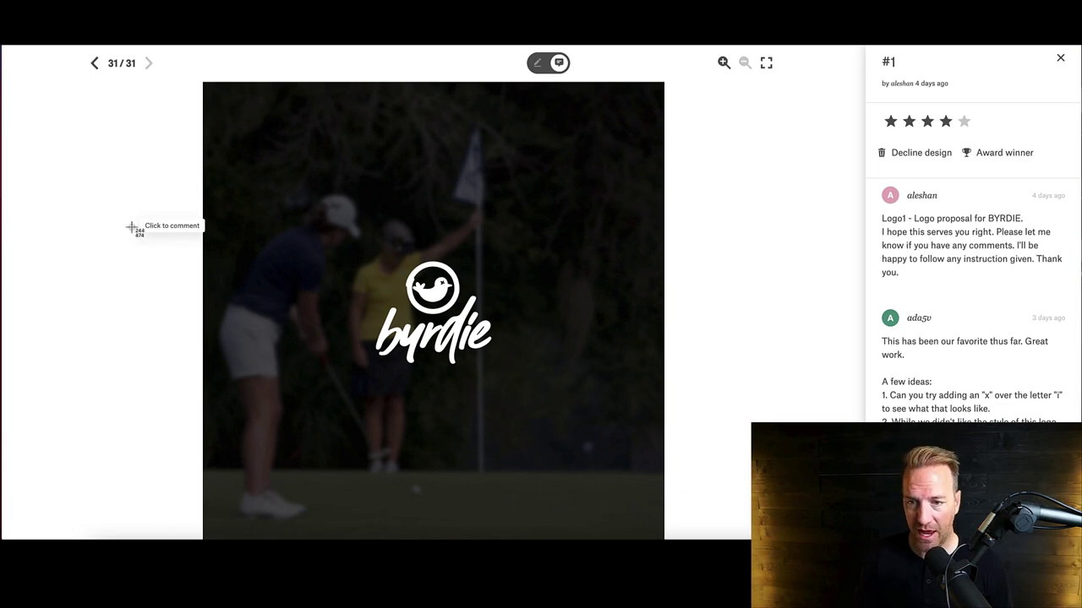
{"action": "left_click_drag", "start_coordinate": [238, 135], "coordinate": [640, 491]}
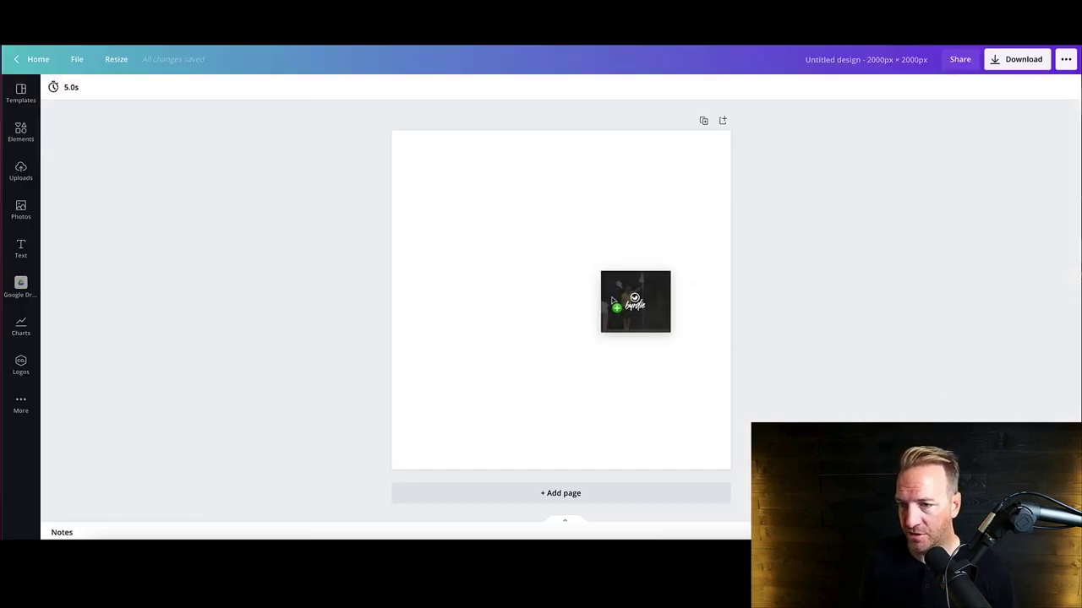
{"action": "left_click_drag", "start_coordinate": [618, 295], "coordinate": [546, 282]}
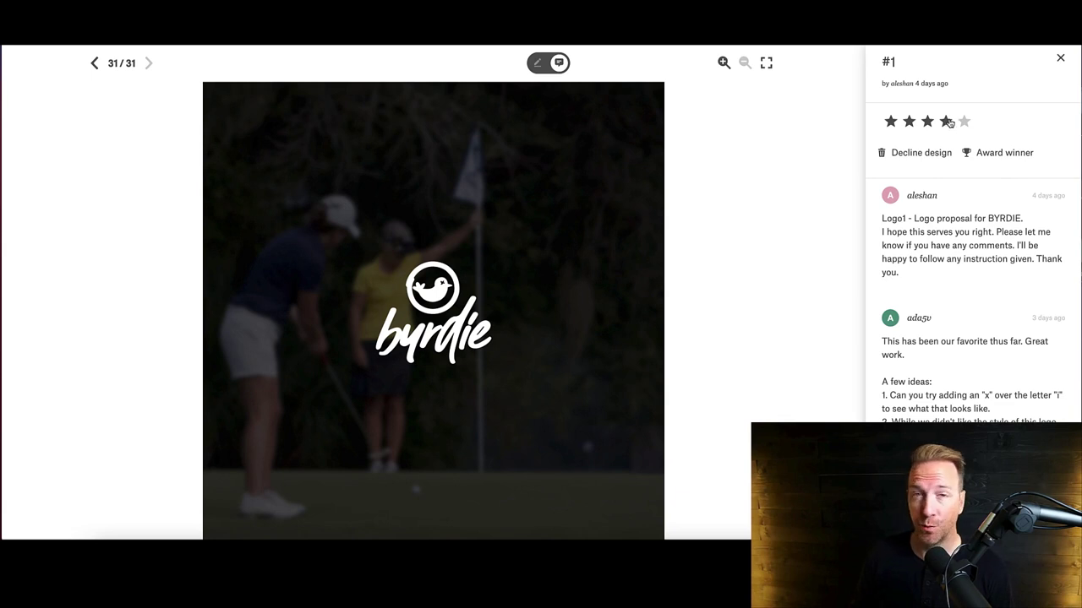
{"action": "key", "text": "Escape"}
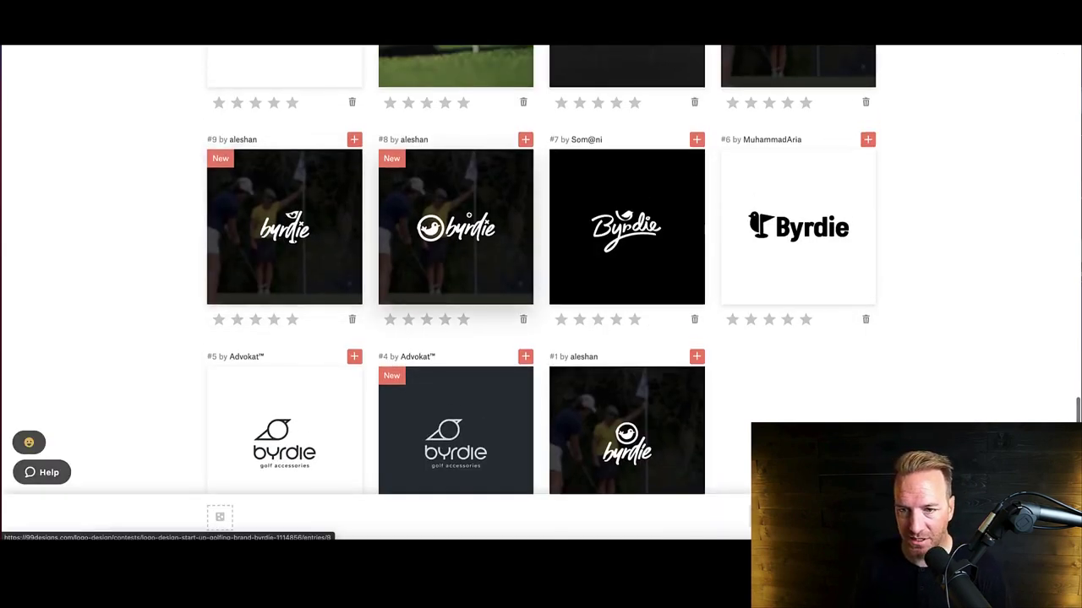
Capture screenshots of designs #8 and #9 on 99designs and add each to its own page of the Canva design.
{"action": "left_click", "coordinate": [469, 216]}
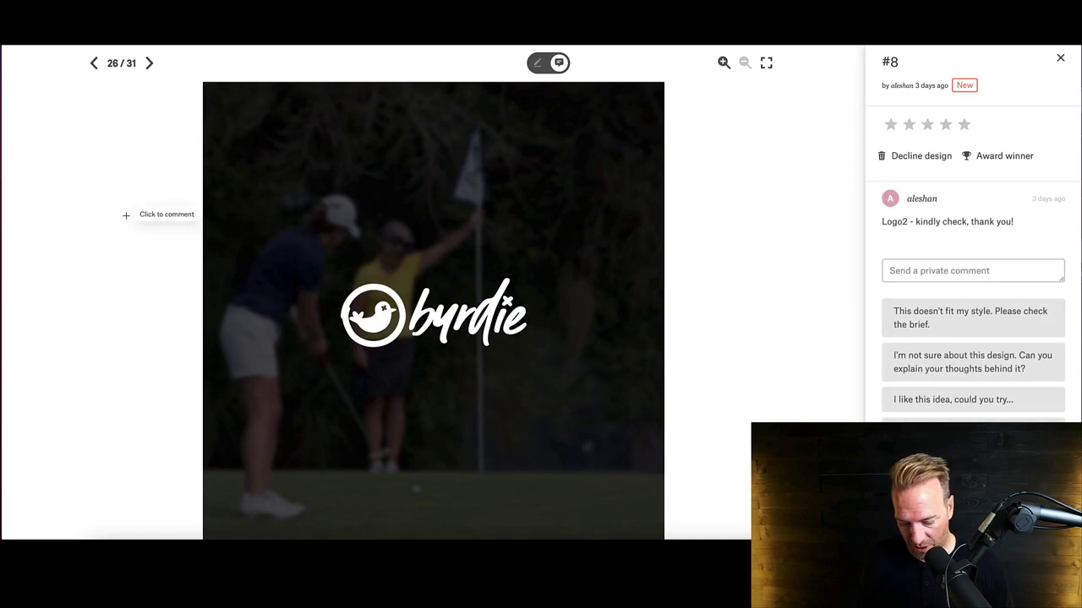
{"action": "left_click_drag", "start_coordinate": [284, 215], "coordinate": [572, 420]}
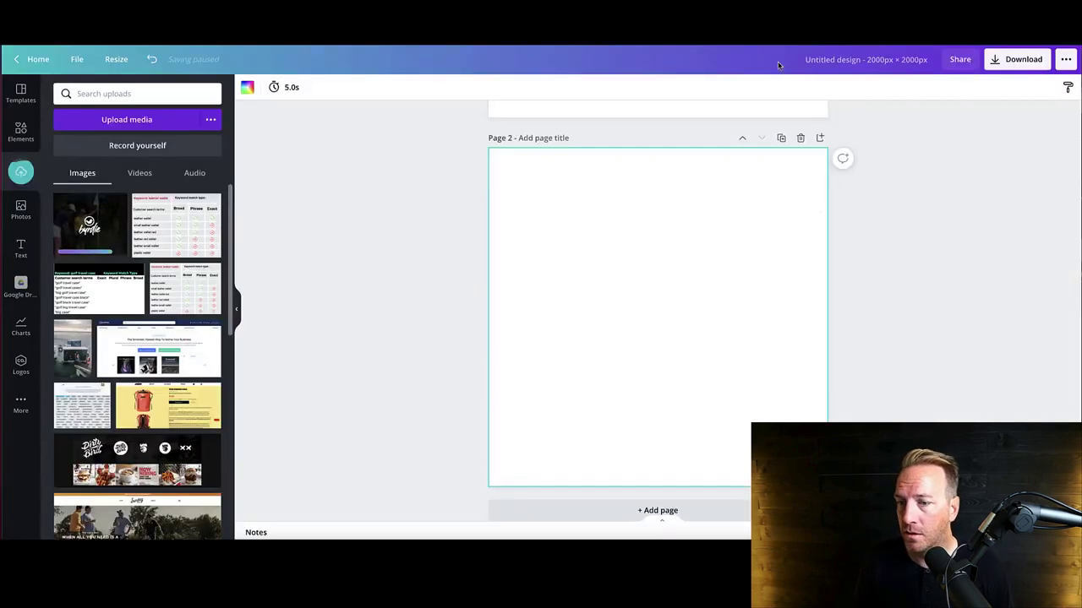
{"action": "left_click_drag", "start_coordinate": [777, 61], "coordinate": [661, 350]}
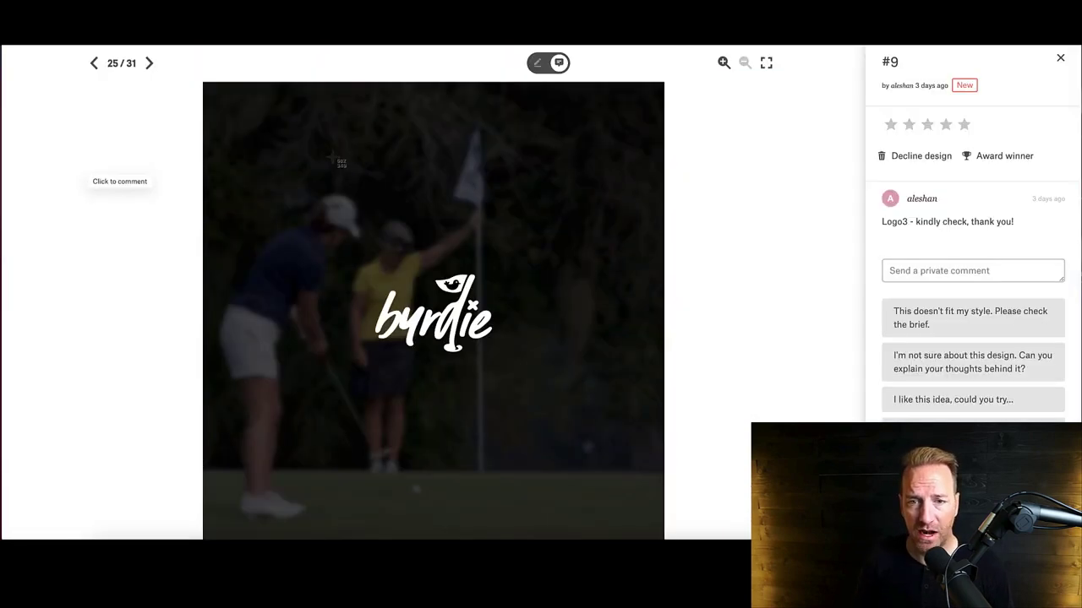
{"action": "left_click_drag", "start_coordinate": [283, 159], "coordinate": [582, 446]}
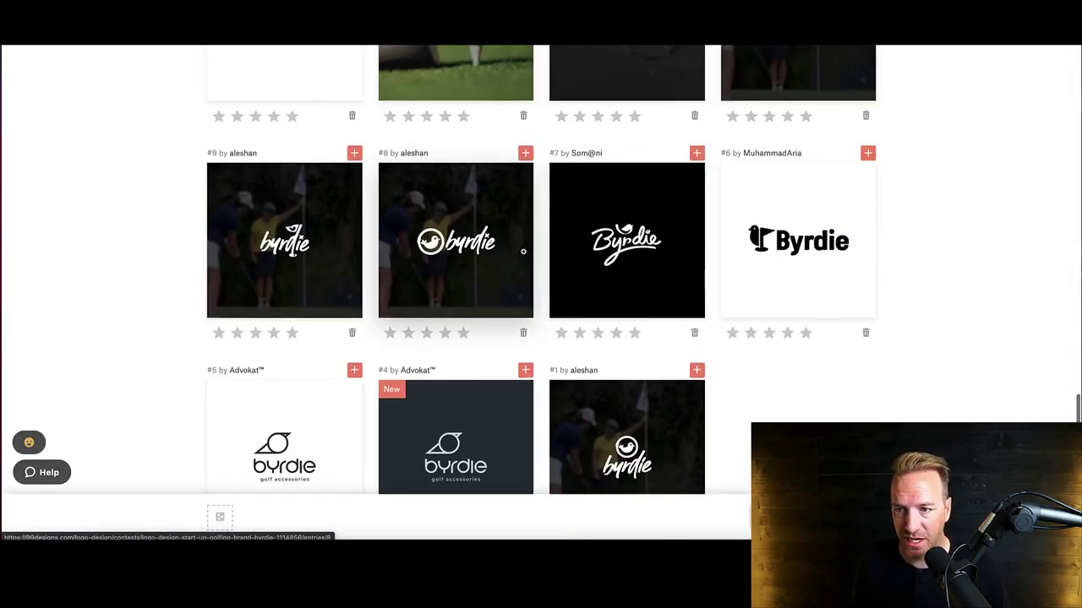
Look through the newer contest entries above design #9 and examine design #17 up close.
{"action": "scroll", "coordinate": [523, 251], "scroll_direction": "up", "scroll_amount": 2}
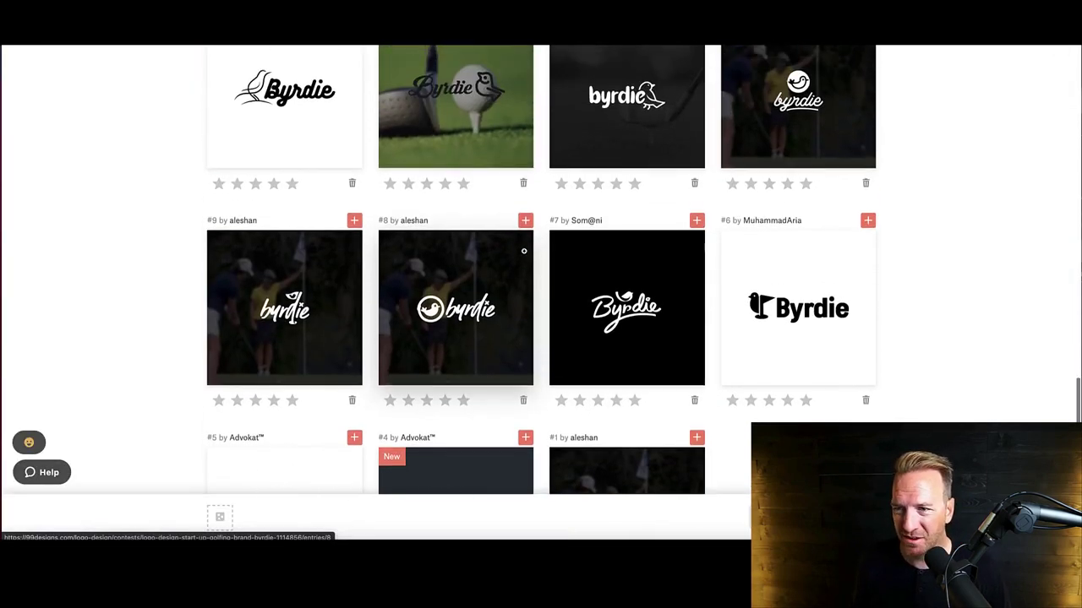
{"action": "scroll", "coordinate": [532, 248], "scroll_direction": "up", "scroll_amount": 2}
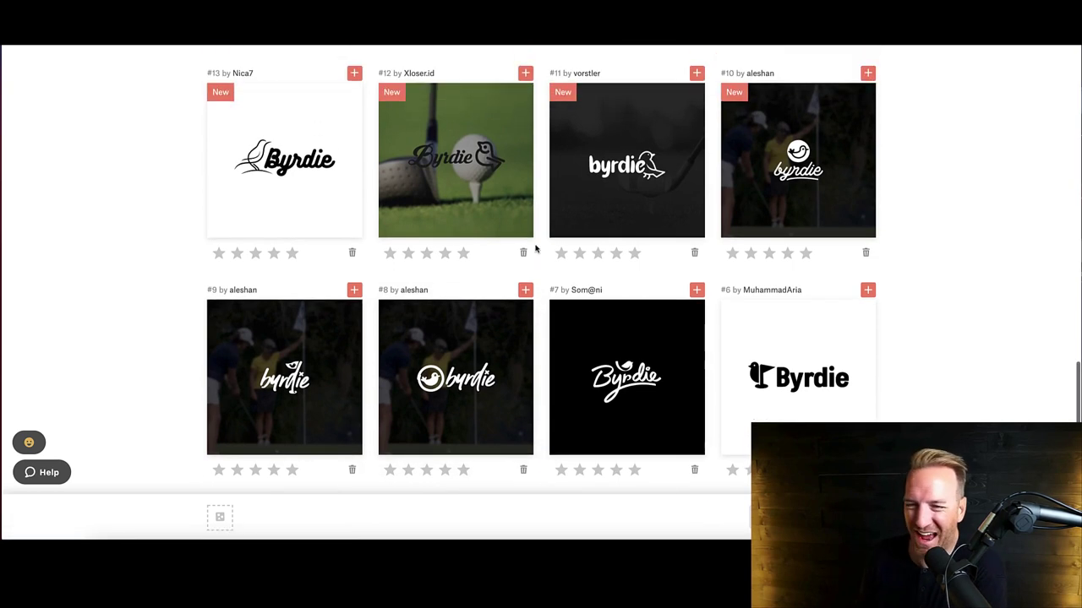
{"action": "scroll", "coordinate": [545, 245], "scroll_direction": "up", "scroll_amount": 1}
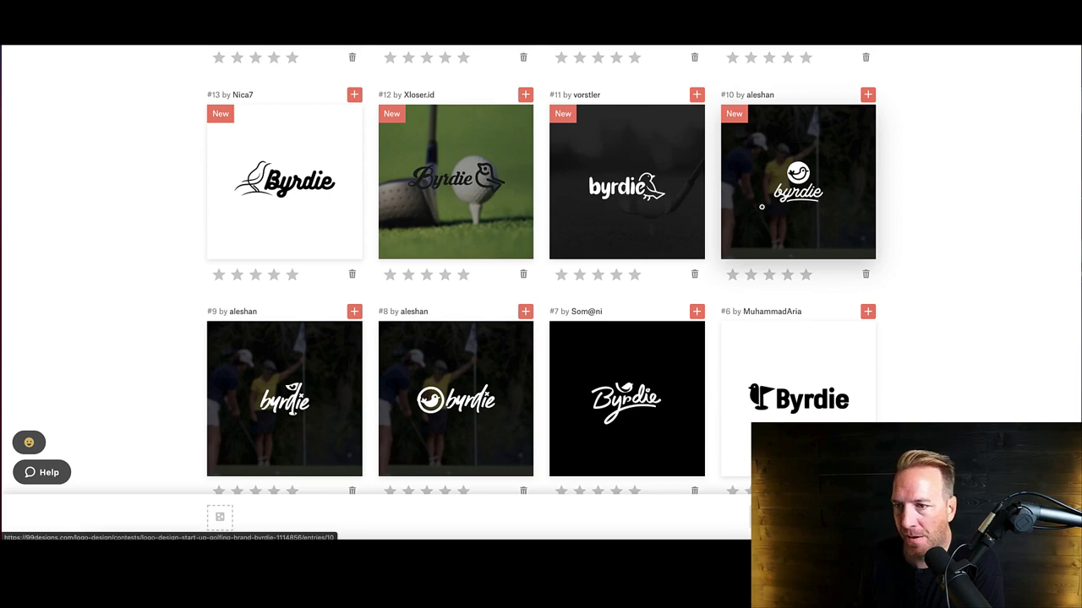
{"action": "scroll", "coordinate": [549, 209], "scroll_direction": "up", "scroll_amount": 4}
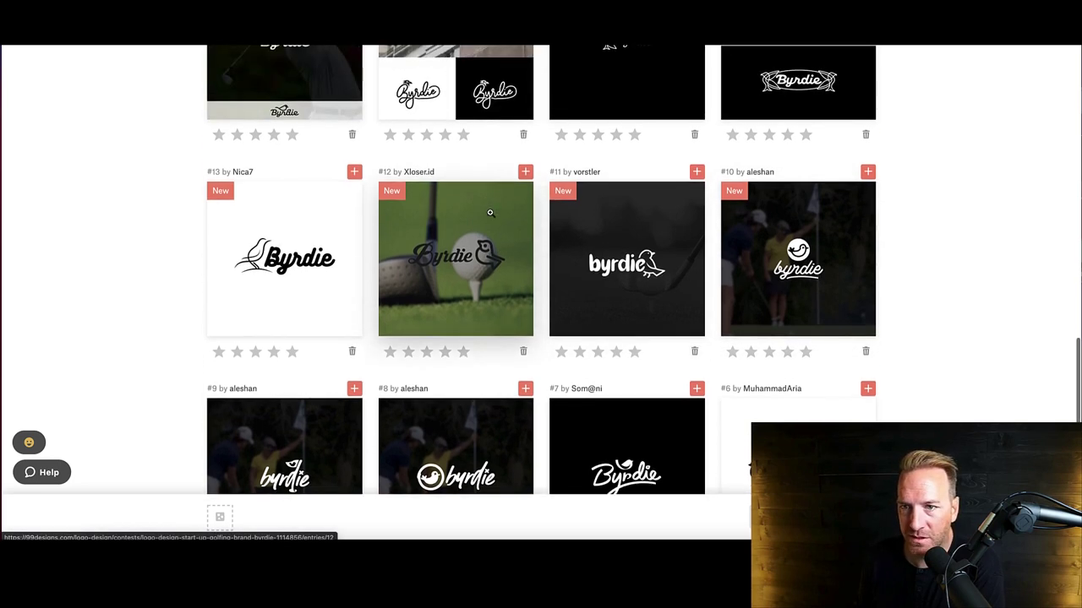
{"action": "scroll", "coordinate": [491, 213], "scroll_direction": "up", "scroll_amount": 4}
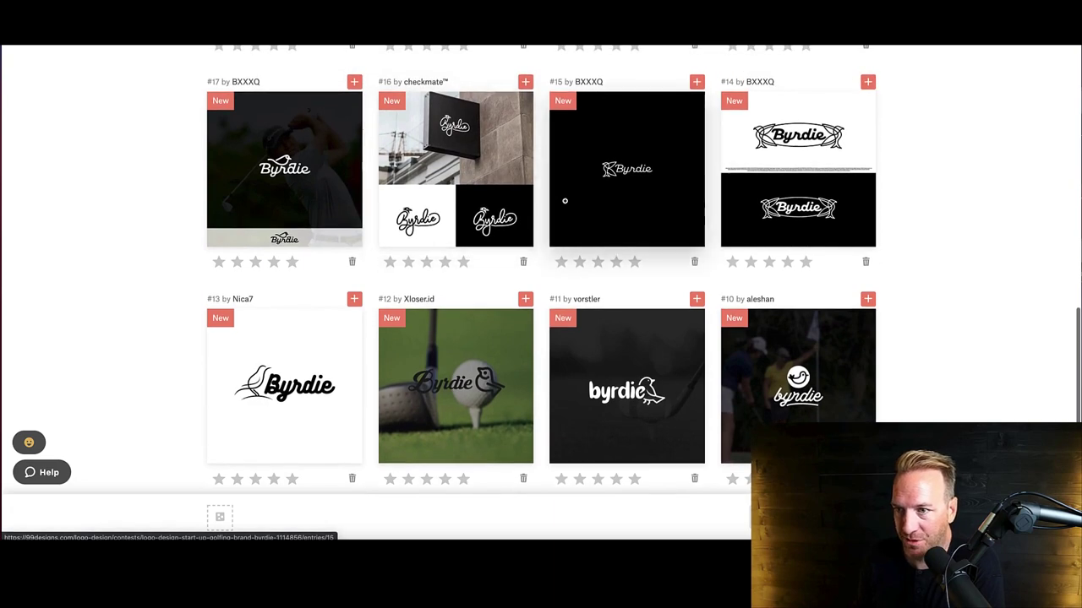
{"action": "scroll", "coordinate": [507, 199], "scroll_direction": "up", "scroll_amount": 2}
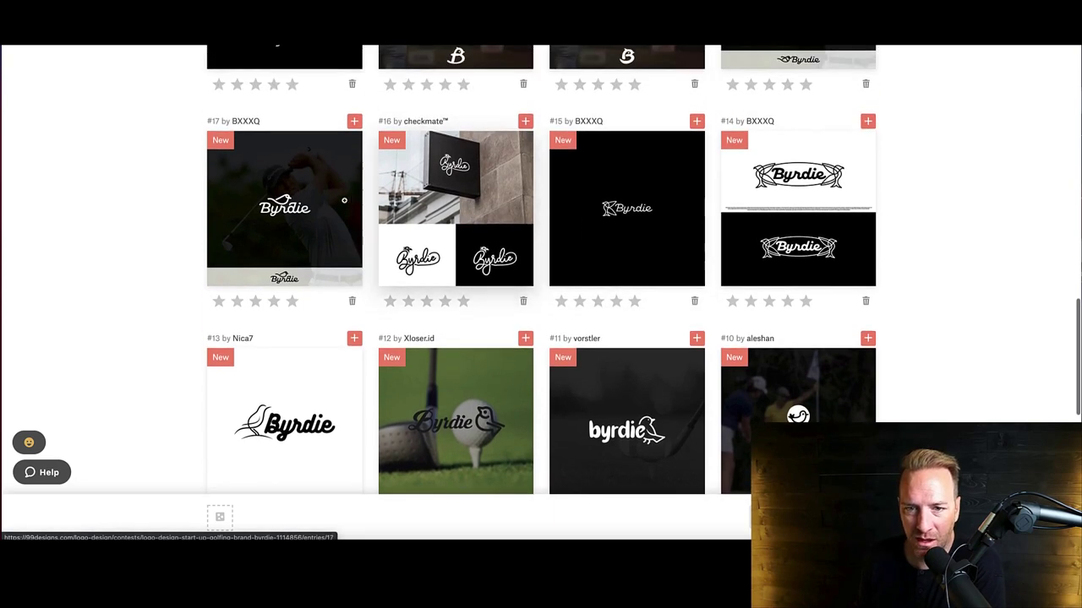
{"action": "left_click", "coordinate": [309, 196]}
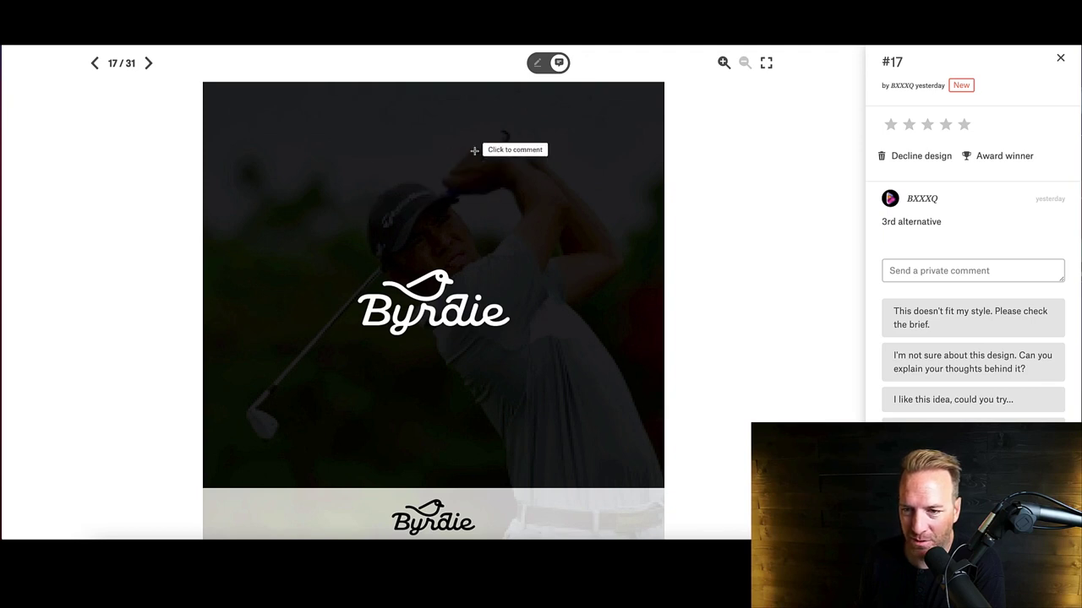
{"action": "left_click", "coordinate": [1058, 60]}
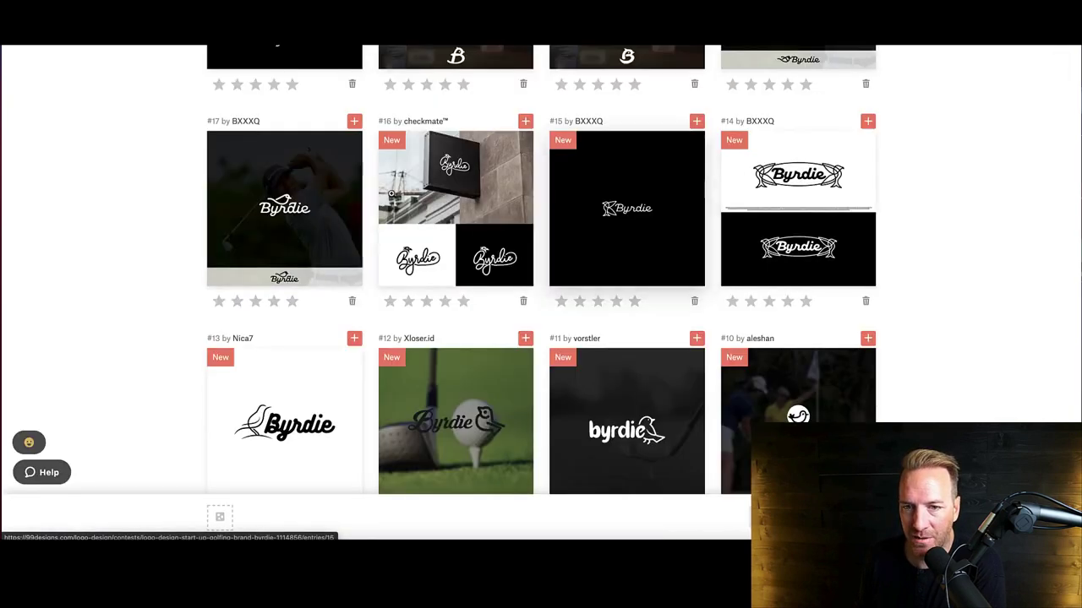
Capture a screenshot of design #26 on 99designs, place it on page 4 of the Canva design, and add another page.
{"action": "scroll", "coordinate": [355, 205], "scroll_direction": "up", "scroll_amount": 3}
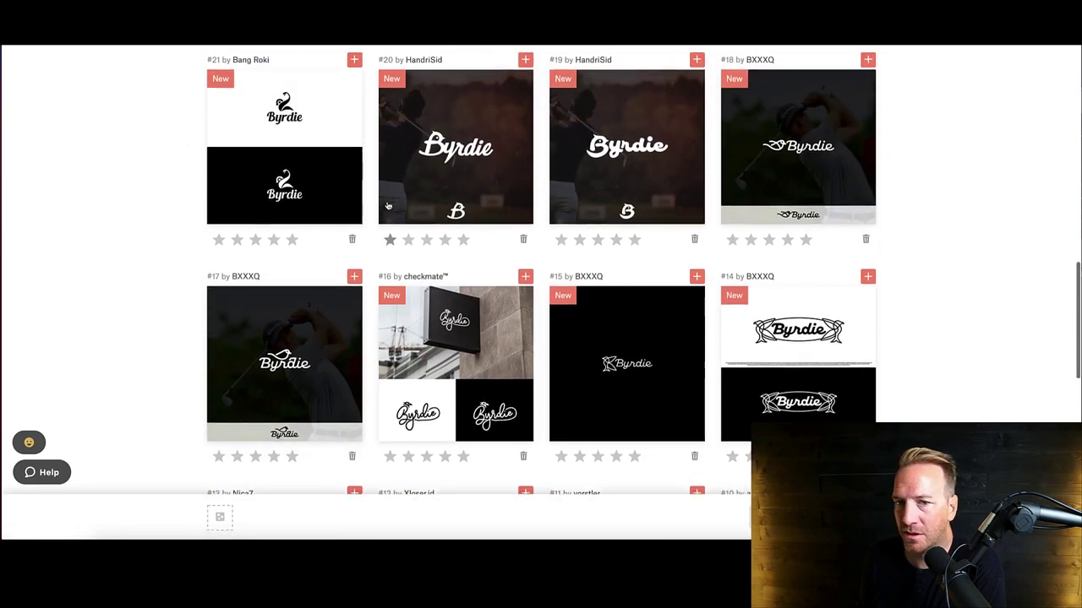
{"action": "scroll", "coordinate": [386, 202], "scroll_direction": "up", "scroll_amount": 2}
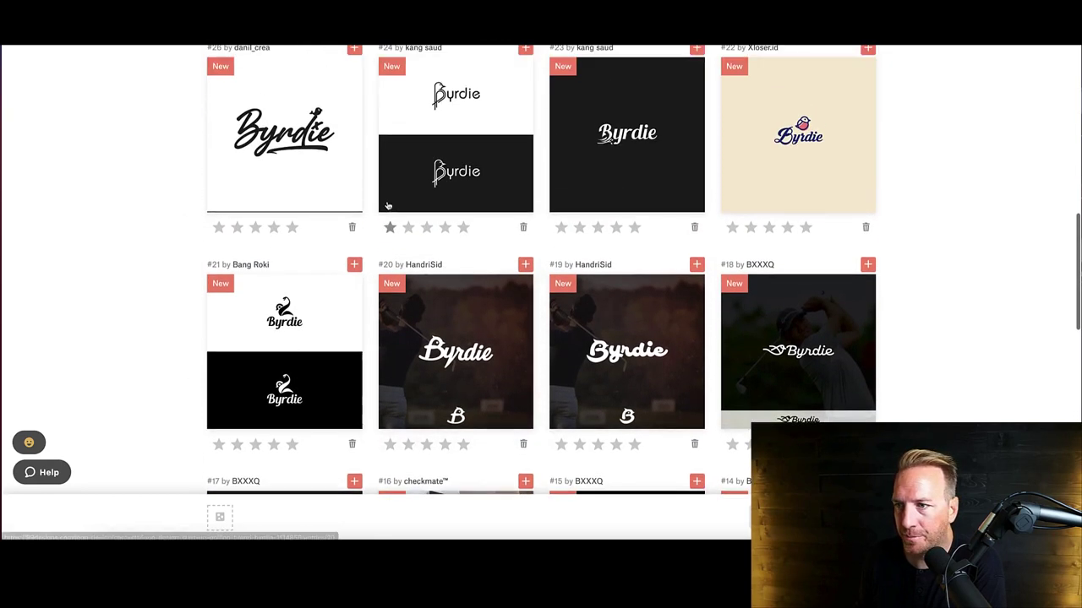
{"action": "left_click", "coordinate": [280, 169]}
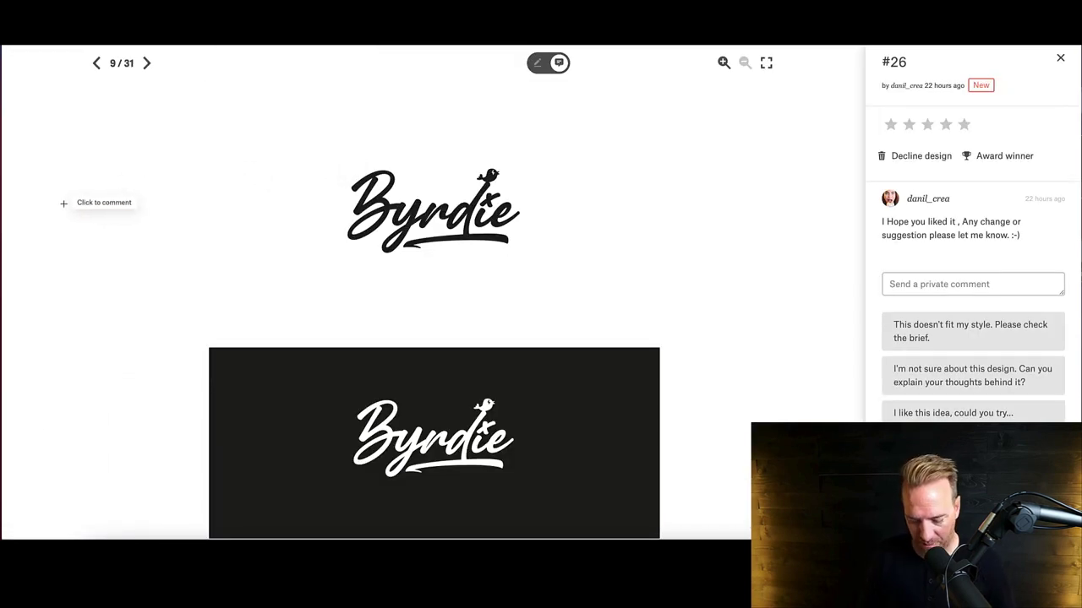
{"action": "left_click_drag", "start_coordinate": [272, 130], "coordinate": [591, 512]}
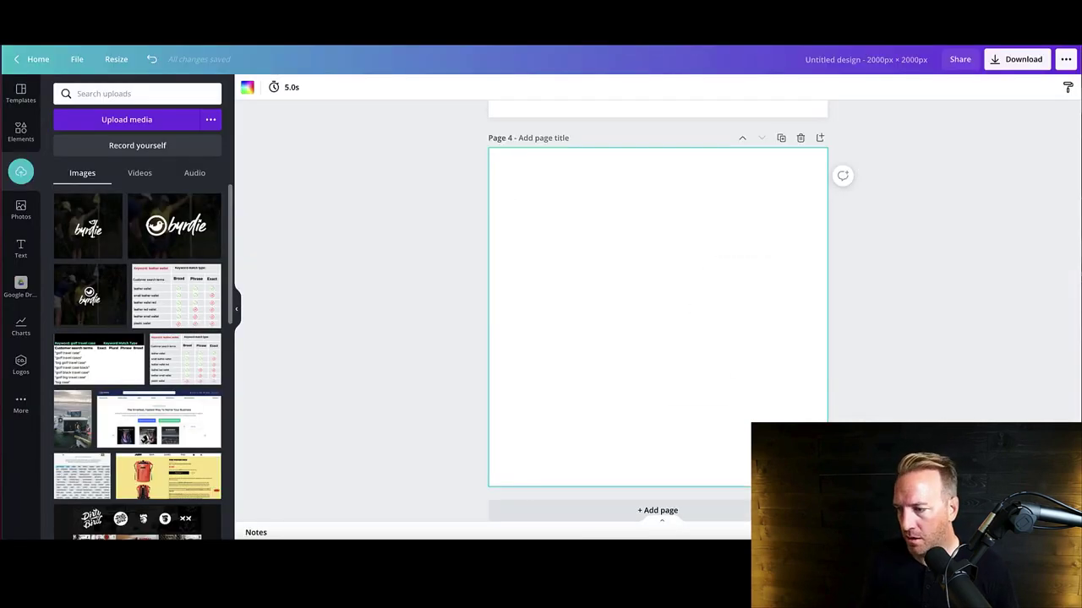
{"action": "left_click_drag", "start_coordinate": [1081, 330], "coordinate": [594, 330]}
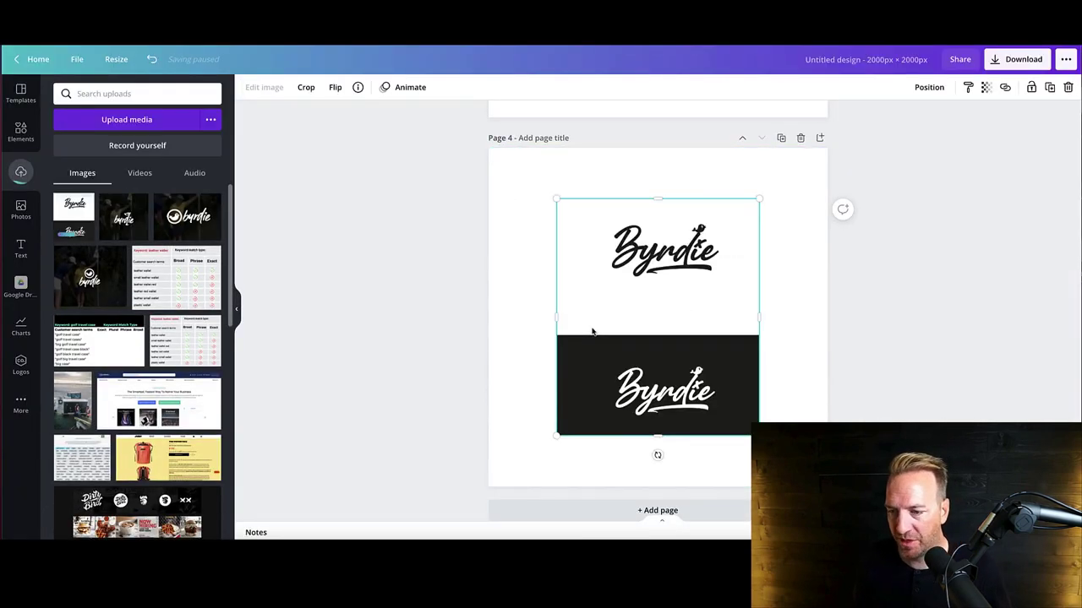
{"action": "left_click", "coordinate": [693, 461]}
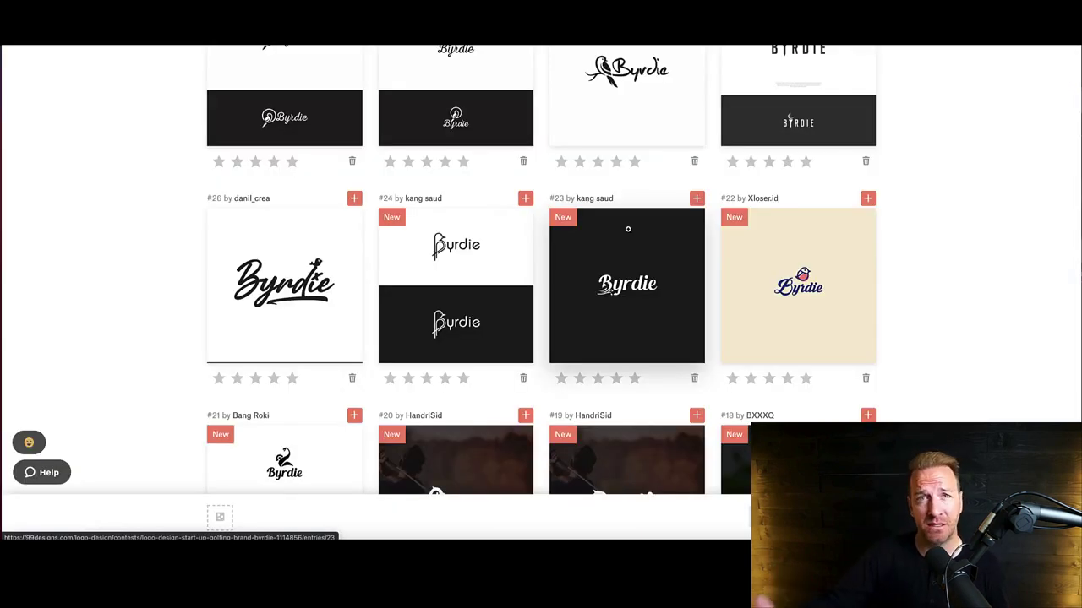
Capture a screenshot of design #27 on 99designs, place it on page 5 in Canva, and delete the empty page 6.
{"action": "scroll", "coordinate": [629, 223], "scroll_direction": "up", "scroll_amount": 2}
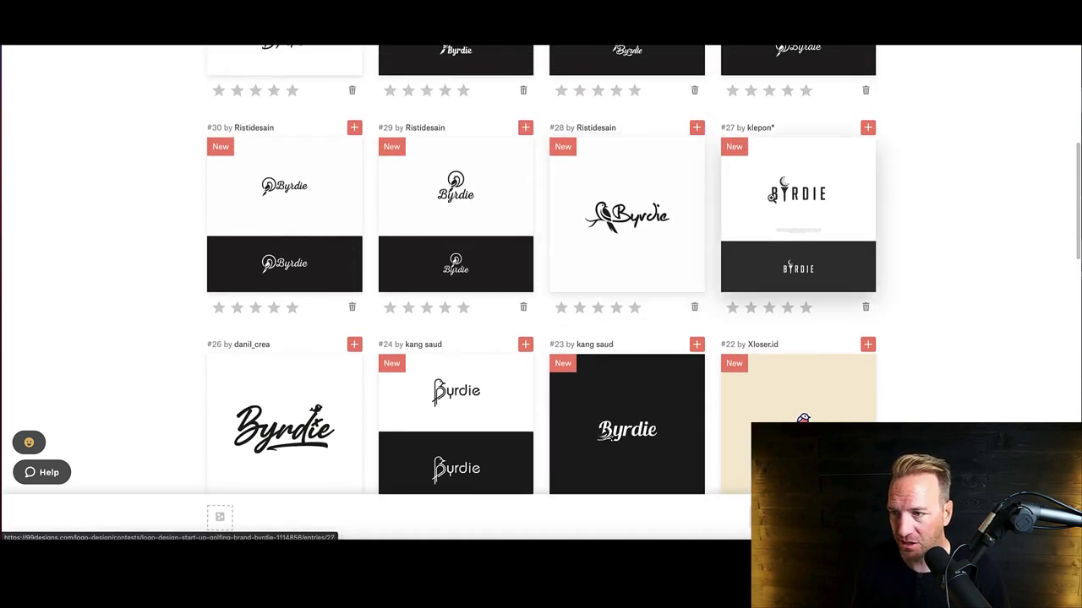
{"action": "left_click", "coordinate": [744, 207]}
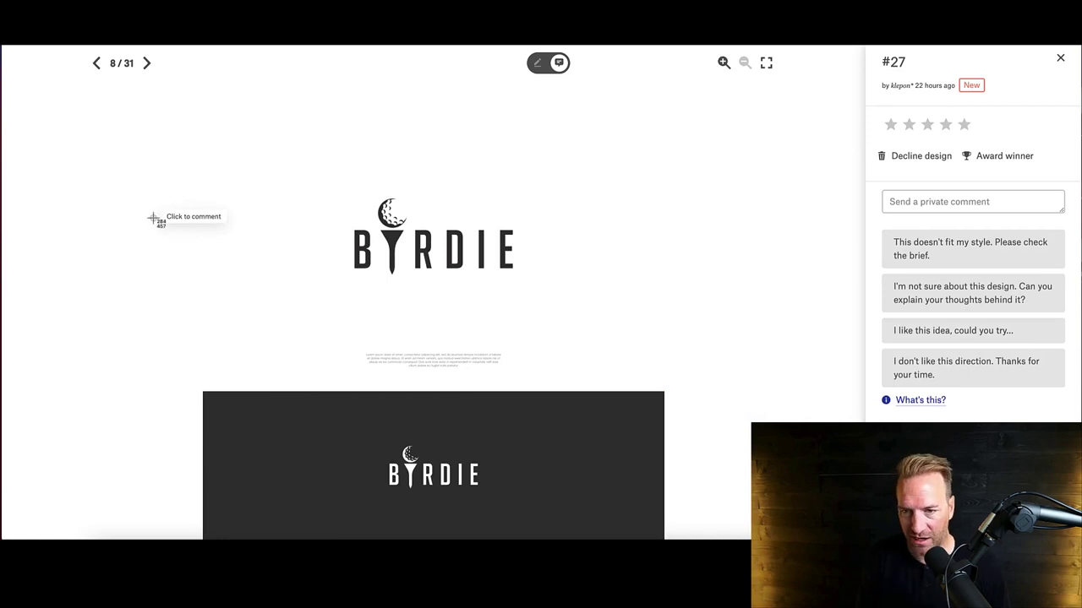
{"action": "left_click_drag", "start_coordinate": [284, 147], "coordinate": [571, 517]}
{"action": "key", "text": "super+Tab"}
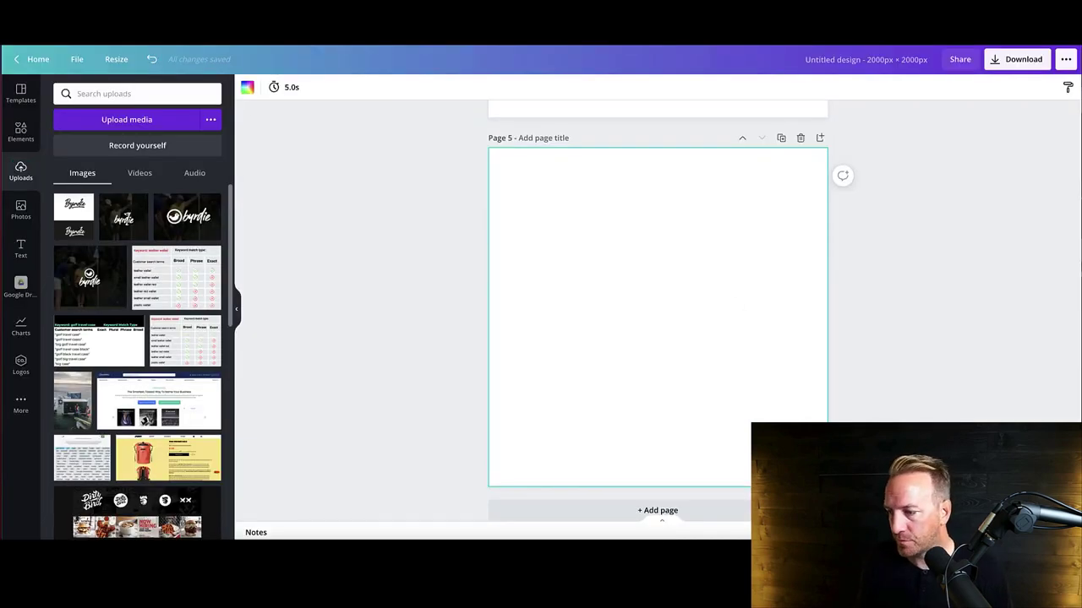
{"action": "key", "text": "super+Tab"}
{"action": "scroll", "coordinate": [391, 178], "scroll_direction": "down", "scroll_amount": 3}
{"action": "key", "text": "super+Tab"}
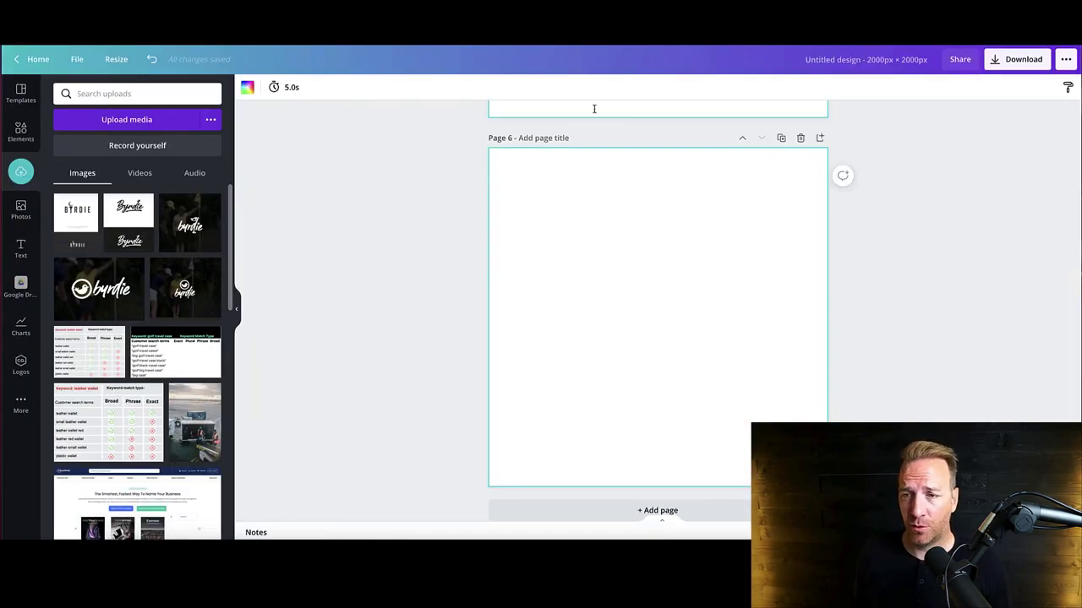
{"action": "scroll", "coordinate": [478, 207], "scroll_direction": "up", "scroll_amount": 1}
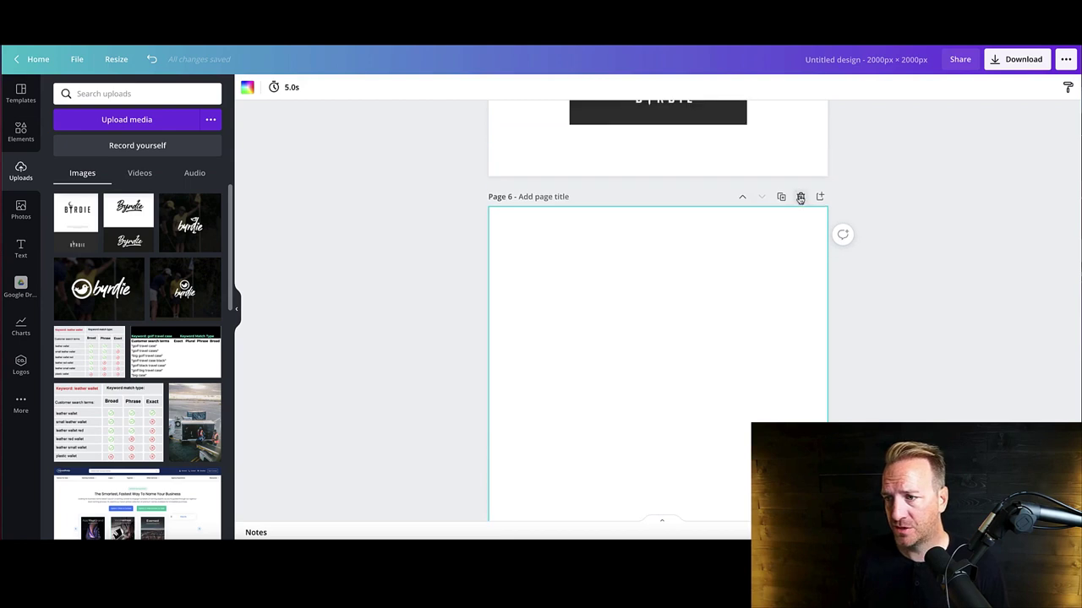
{"action": "left_click", "coordinate": [799, 196]}
Review the collected Byrdie logos from page 1 through page 4 of the design.
{"action": "scroll", "coordinate": [659, 177], "scroll_direction": "up", "scroll_amount": 10}
{"action": "scroll", "coordinate": [639, 175], "scroll_direction": "up", "scroll_amount": 5}
{"action": "scroll", "coordinate": [534, 174], "scroll_direction": "down", "scroll_amount": 5}
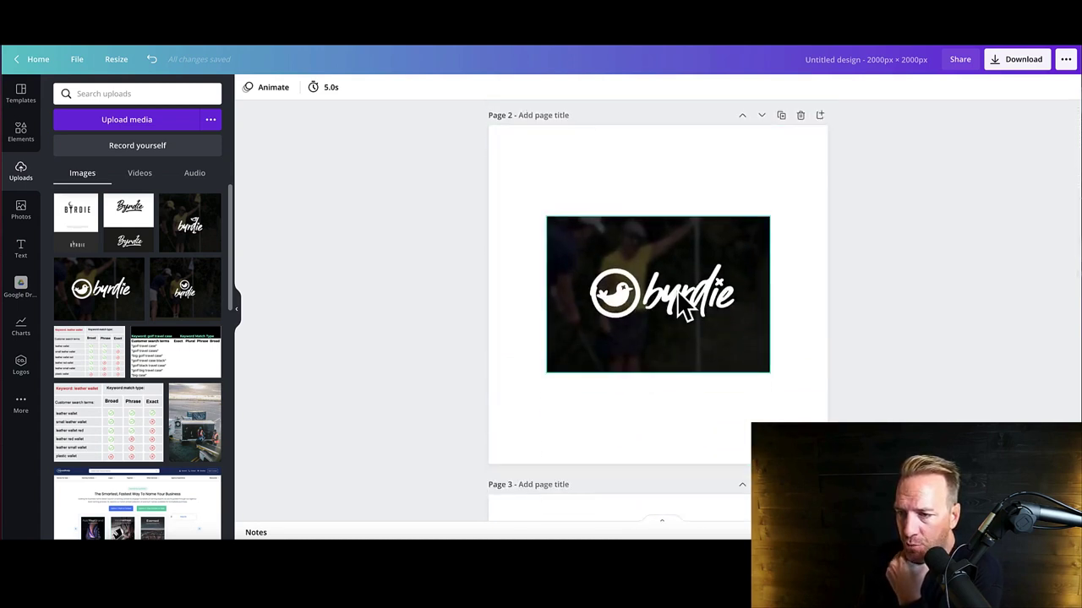
{"action": "scroll", "coordinate": [545, 265], "scroll_direction": "down", "scroll_amount": 5}
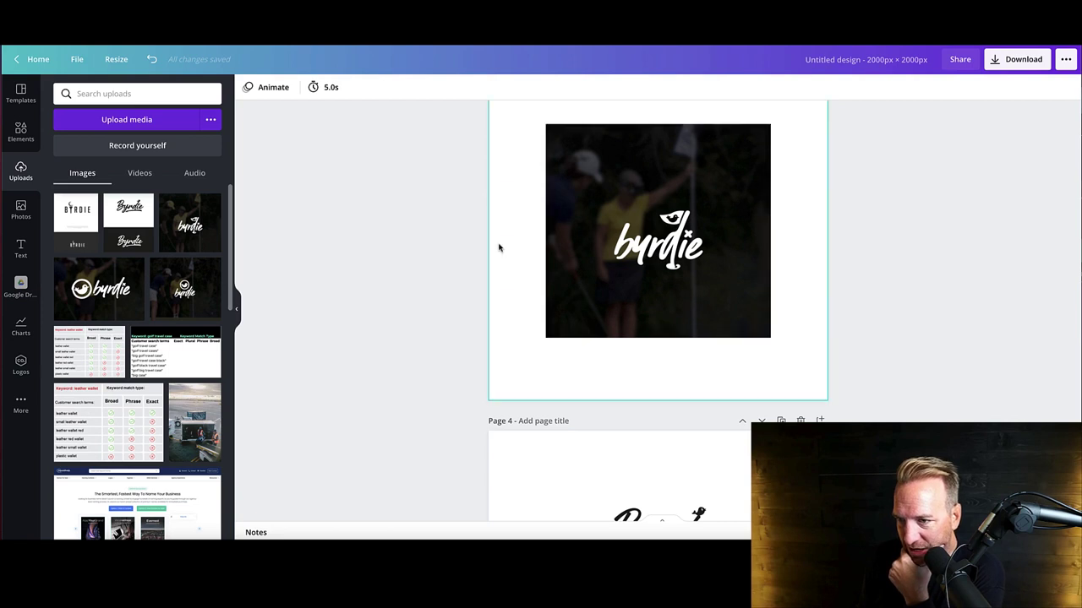
{"action": "scroll", "coordinate": [521, 245], "scroll_direction": "down", "scroll_amount": 2}
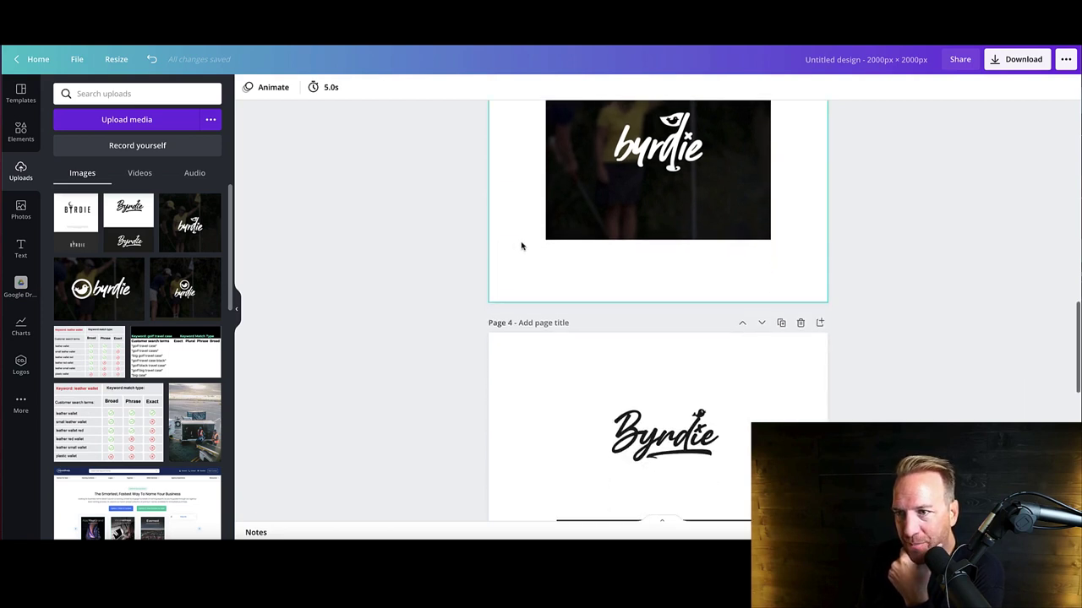
{"action": "scroll", "coordinate": [521, 245], "scroll_direction": "up", "scroll_amount": 1}
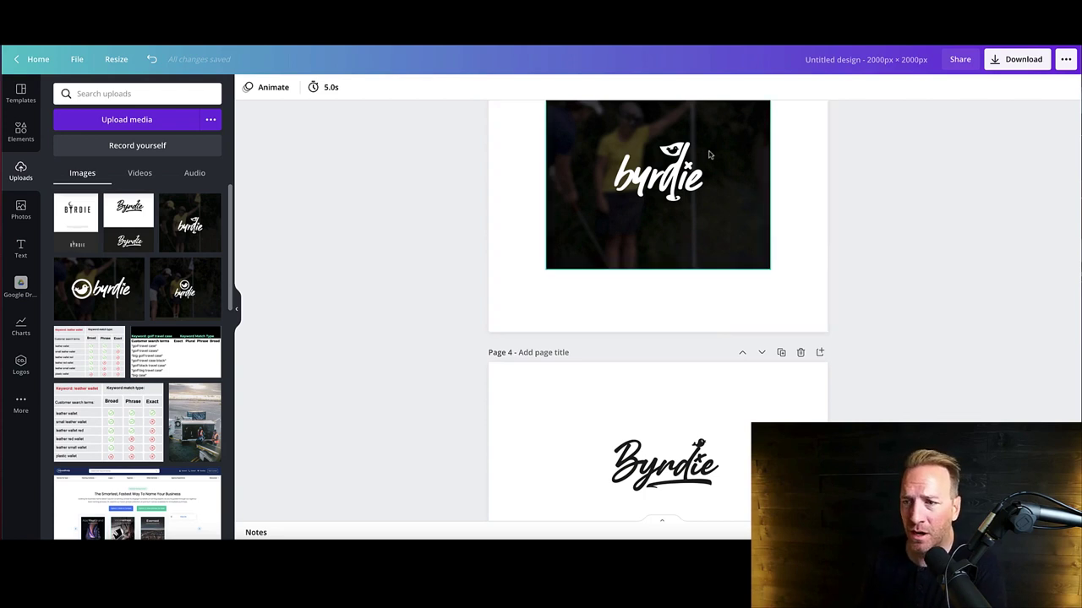
{"action": "scroll", "coordinate": [502, 194], "scroll_direction": "down", "scroll_amount": 1}
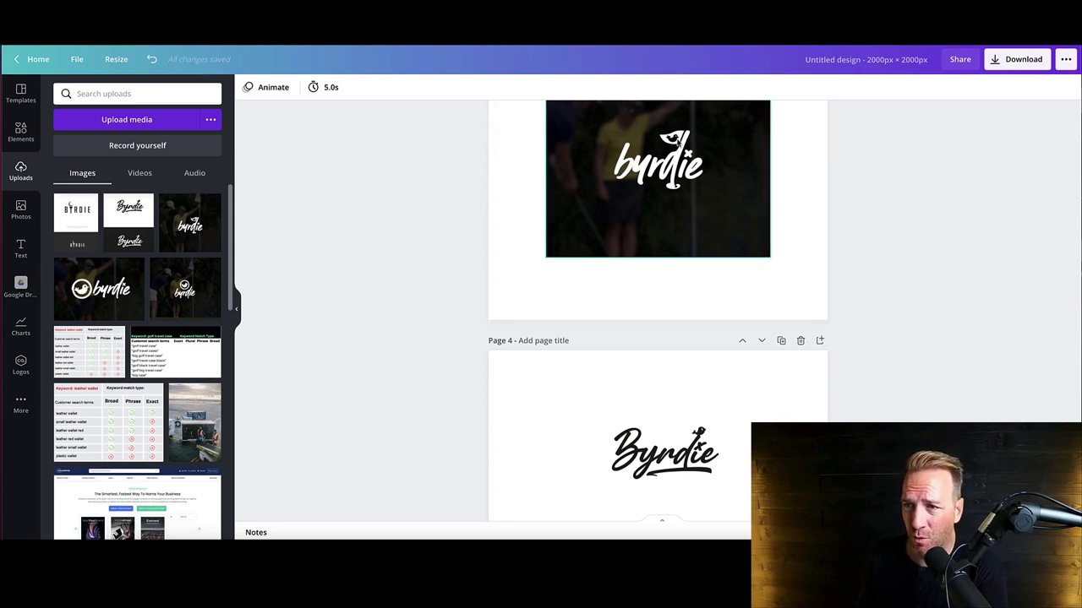
{"action": "scroll", "coordinate": [431, 220], "scroll_direction": "down", "scroll_amount": 5}
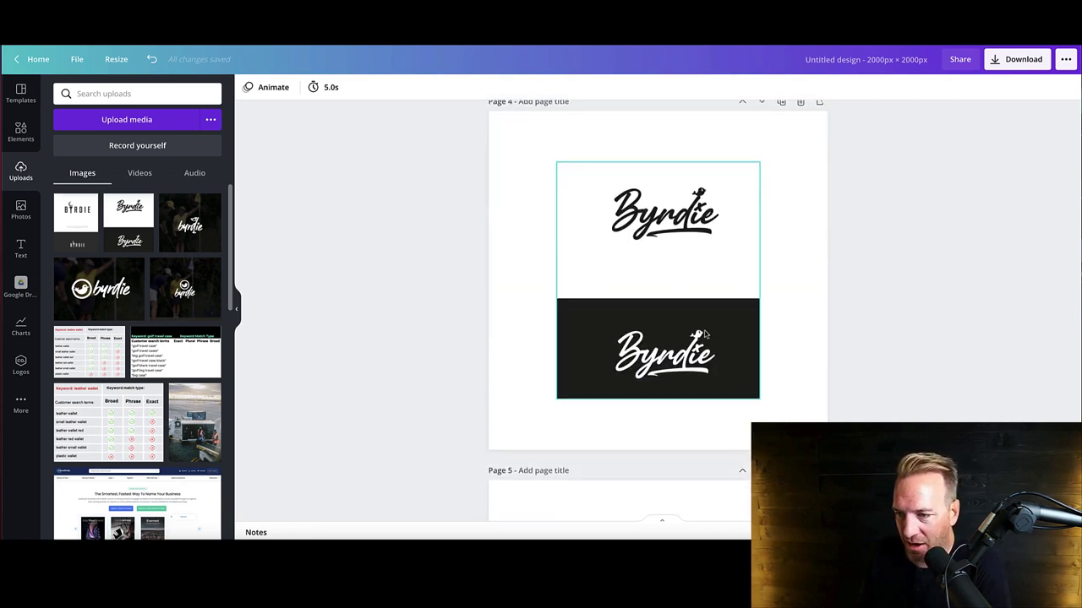
Examine the page 4 logo up close and compare it with the logos on pages 2 and 3.
{"action": "scroll", "coordinate": [698, 340], "scroll_direction": "up", "scroll_amount": 3}
{"action": "scroll", "coordinate": [791, 280], "scroll_direction": "up", "scroll_amount": 2}
{"action": "scroll", "coordinate": [818, 281], "scroll_direction": "down", "scroll_amount": 3}
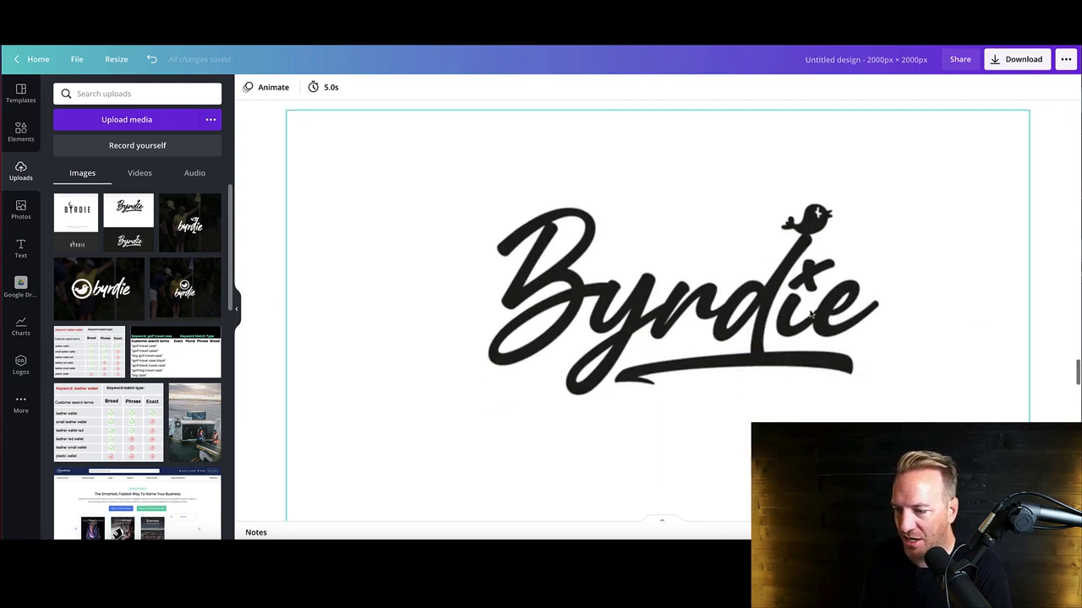
{"action": "scroll", "coordinate": [659, 304], "scroll_direction": "down", "scroll_amount": 6}
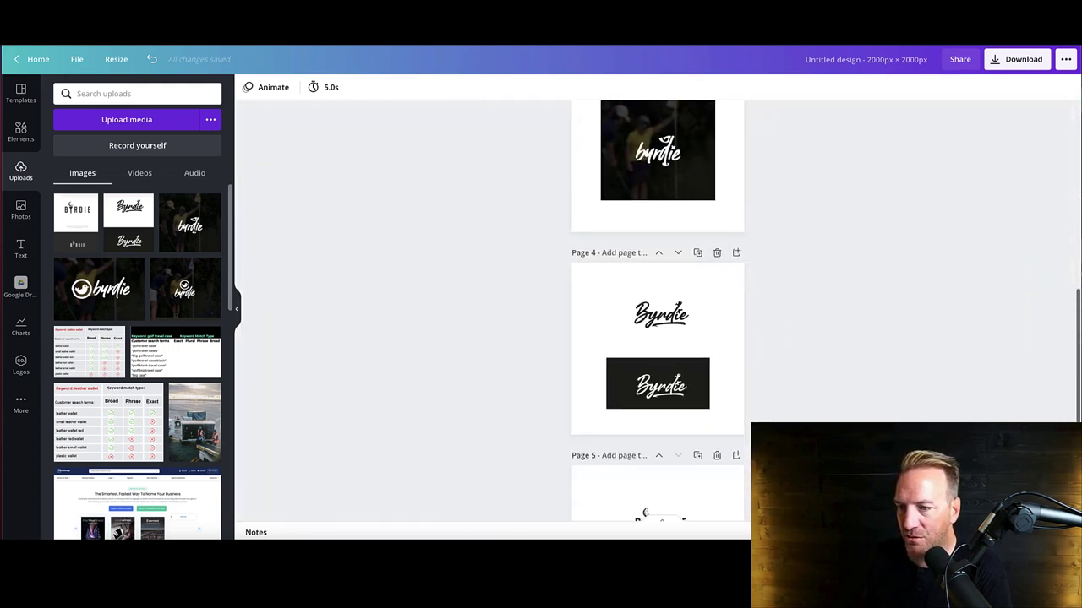
{"action": "scroll", "coordinate": [596, 357], "scroll_direction": "up", "scroll_amount": 2}
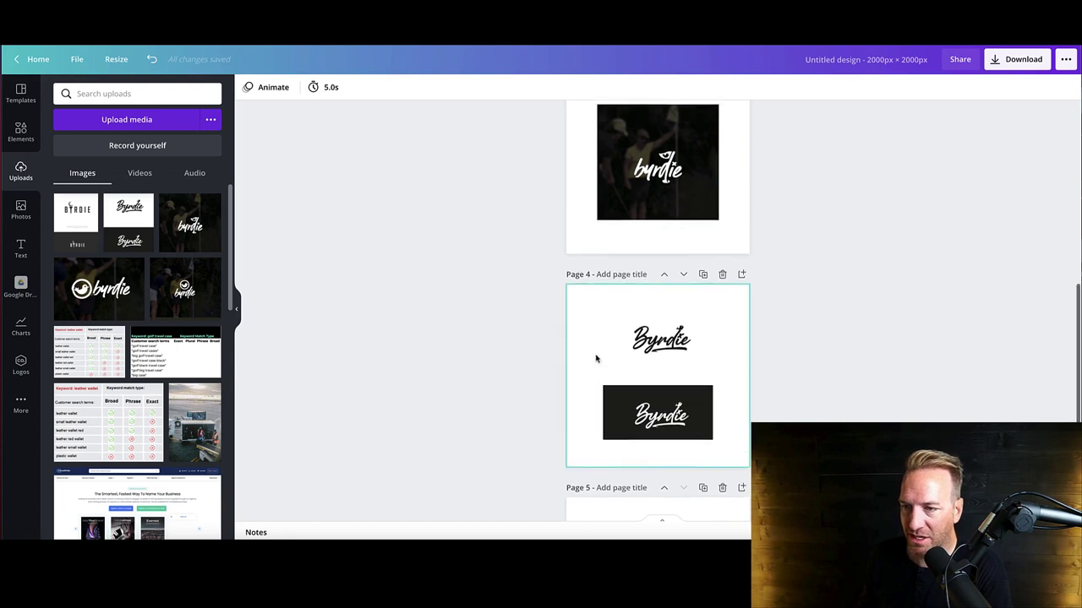
{"action": "scroll", "coordinate": [596, 358], "scroll_direction": "down", "scroll_amount": 1}
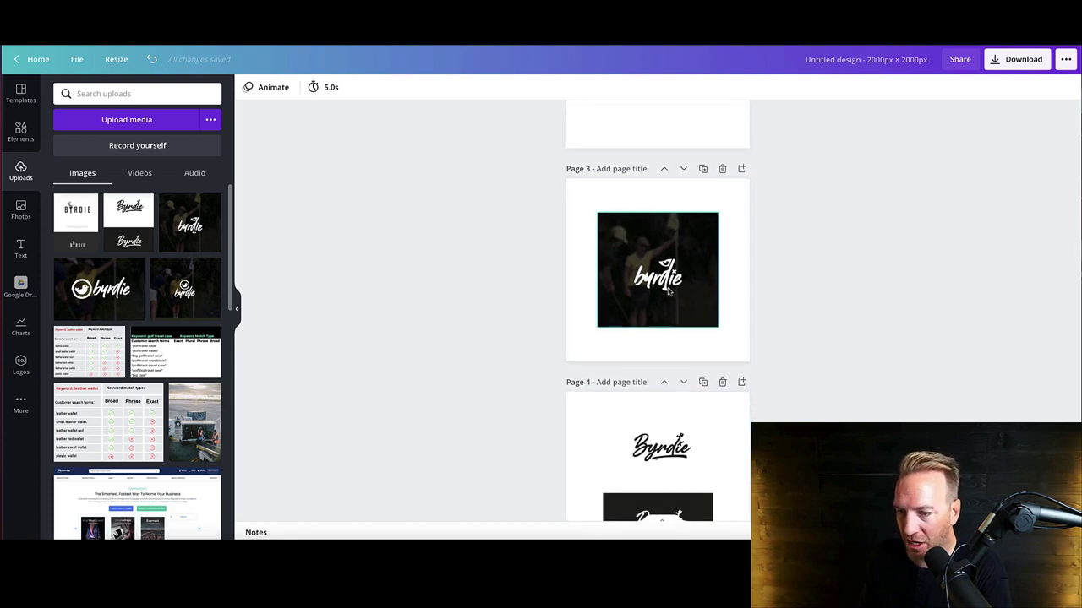
{"action": "scroll", "coordinate": [636, 327], "scroll_direction": "down", "scroll_amount": 1}
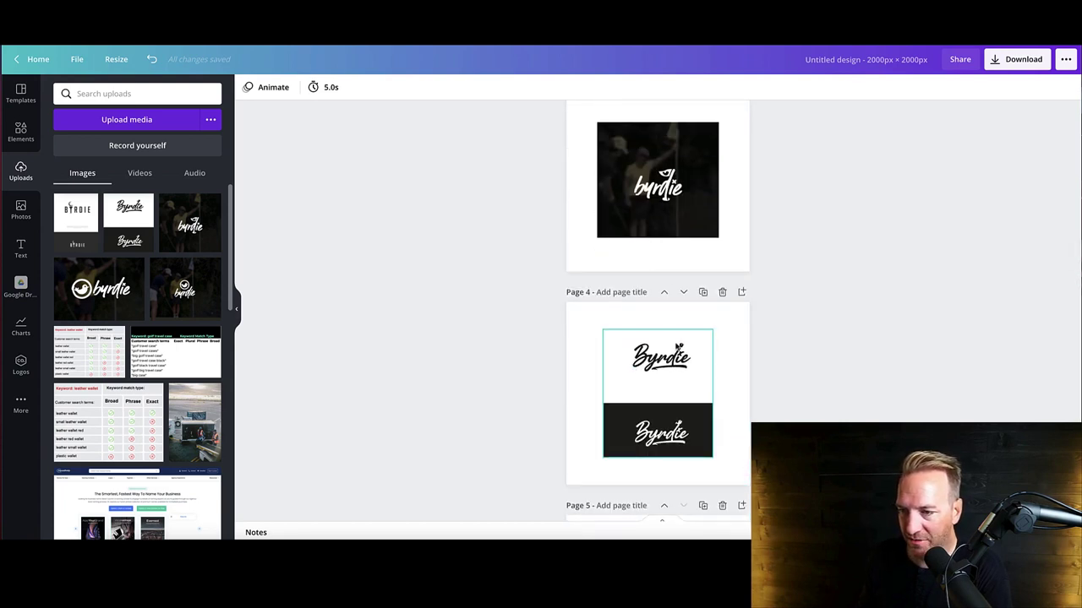
{"action": "scroll", "coordinate": [668, 297], "scroll_direction": "up", "scroll_amount": 3}
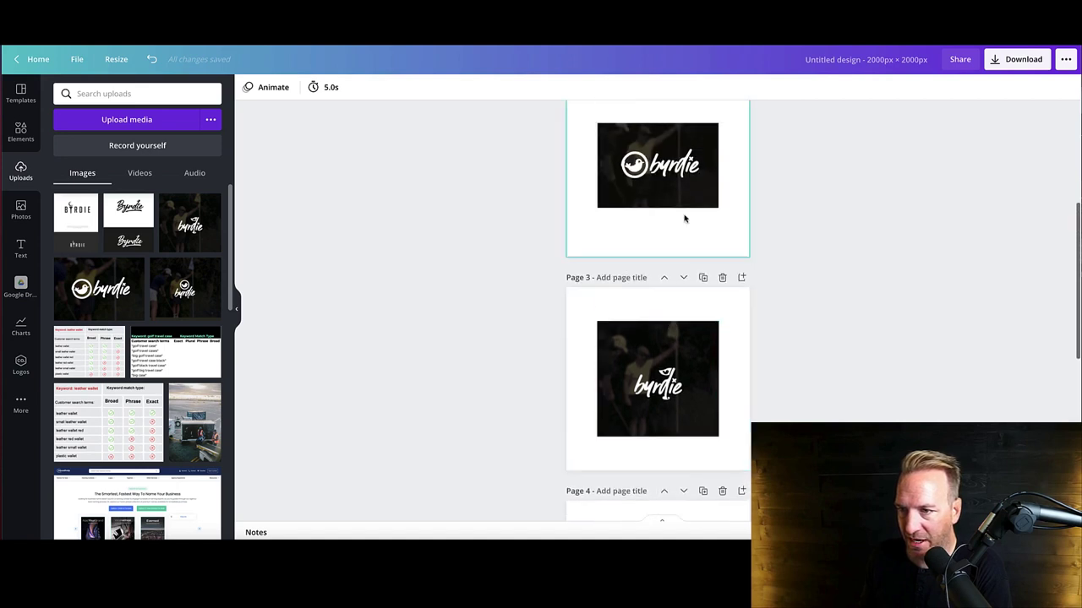
{"action": "scroll", "coordinate": [636, 188], "scroll_direction": "down", "scroll_amount": 2}
{"action": "scroll", "coordinate": [666, 246], "scroll_direction": "up", "scroll_amount": 3}
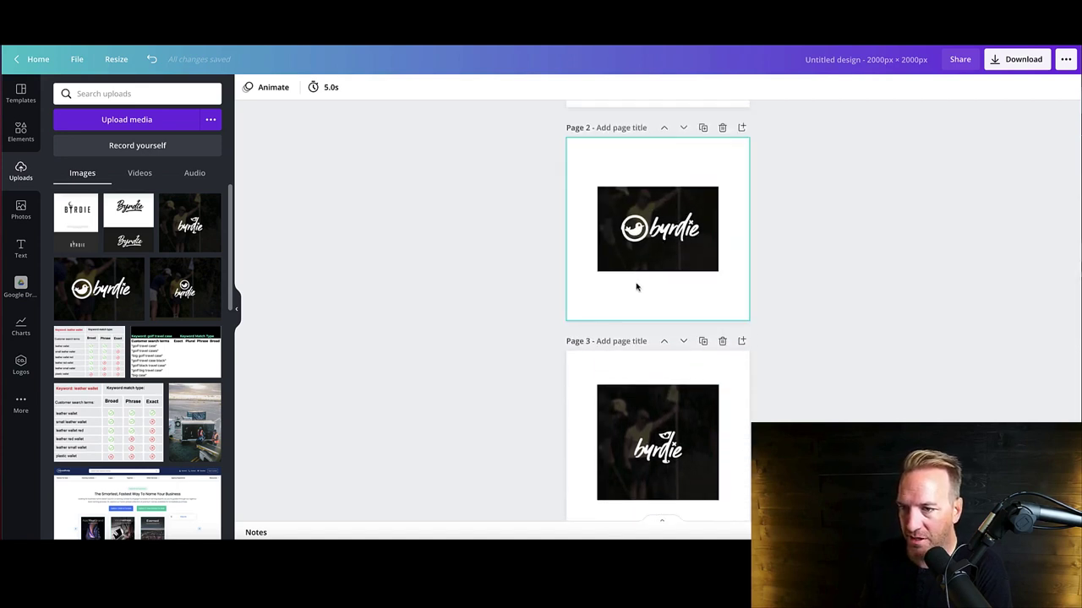
Enlarge the logo image on page 5 to 1,503 × 2,000 px so that it fills the page height.
{"action": "scroll", "coordinate": [637, 284], "scroll_direction": "down", "scroll_amount": 4}
{"action": "scroll", "coordinate": [629, 288], "scroll_direction": "down", "scroll_amount": 5}
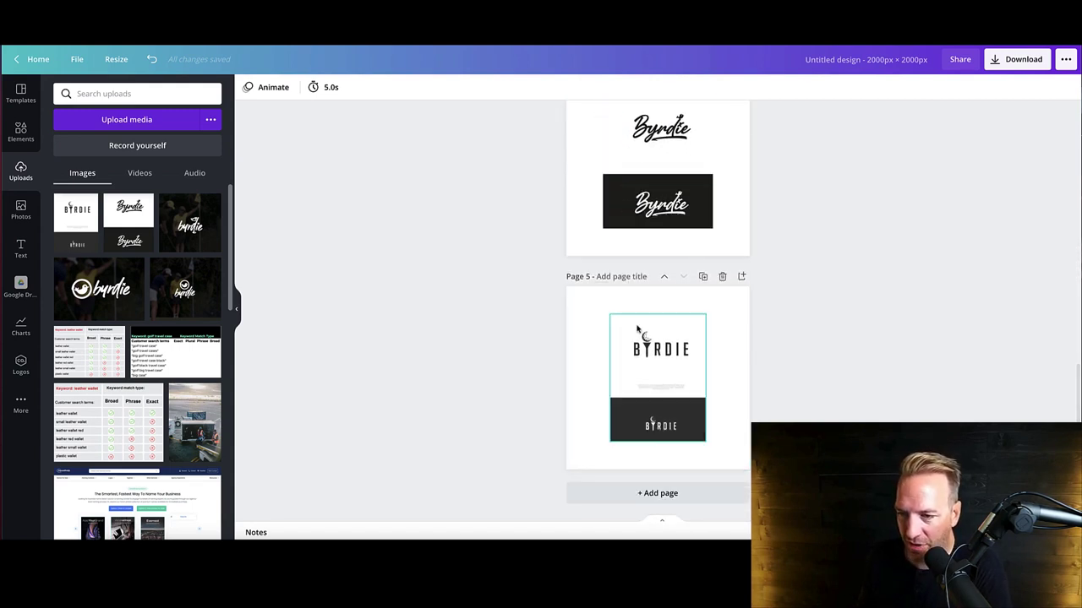
{"action": "left_click", "coordinate": [639, 334]}
{"action": "left_click_drag", "start_coordinate": [611, 440], "coordinate": [579, 464]}
{"action": "left_click_drag", "start_coordinate": [707, 315], "coordinate": [732, 285]}
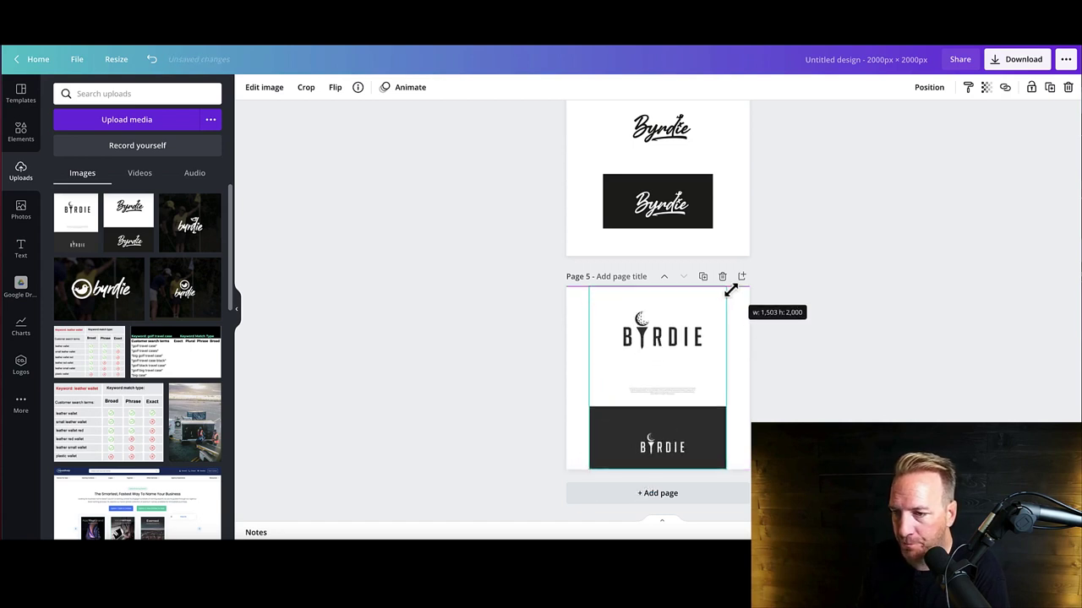
{"action": "left_click", "coordinate": [577, 336]}
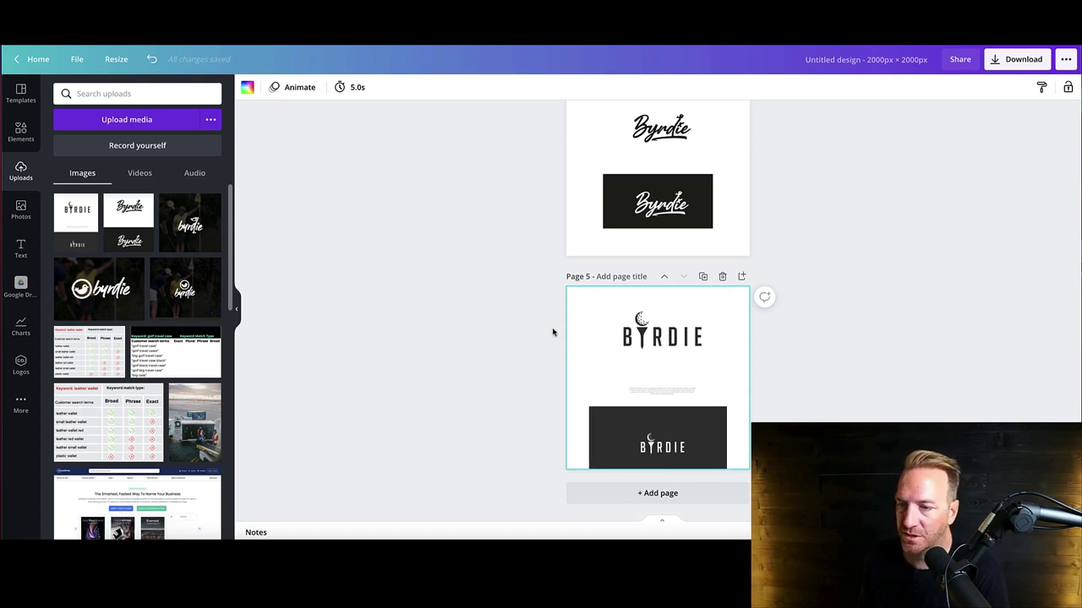
Look through all the logo pages of the Canva design once more to compare the candidates.
{"action": "scroll", "coordinate": [520, 319], "scroll_direction": "up", "scroll_amount": 2}
{"action": "scroll", "coordinate": [519, 318], "scroll_direction": "up", "scroll_amount": 1}
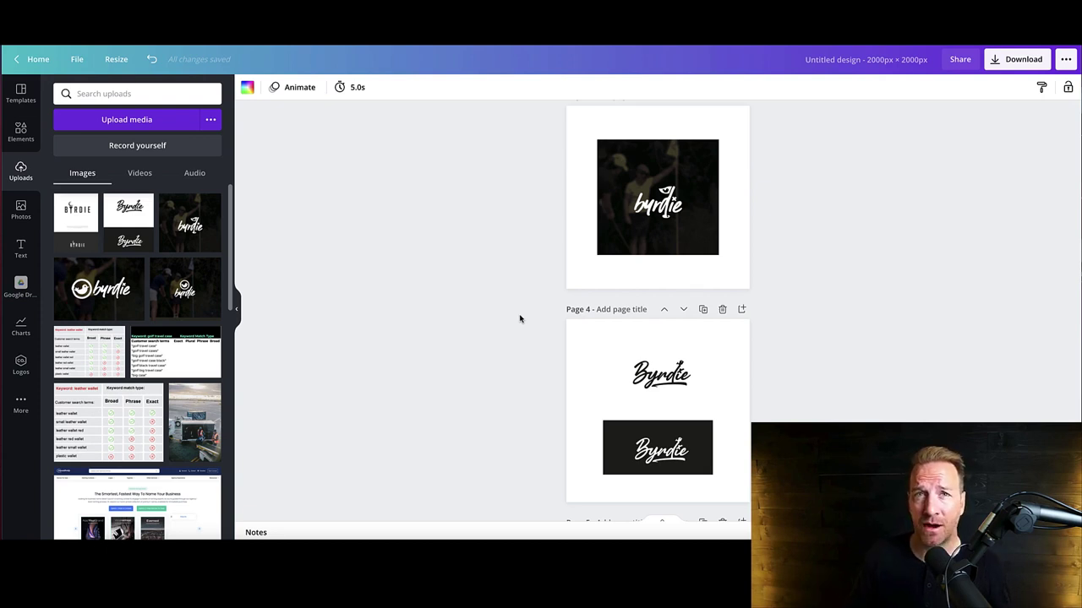
{"action": "scroll", "coordinate": [518, 312], "scroll_direction": "up", "scroll_amount": 1}
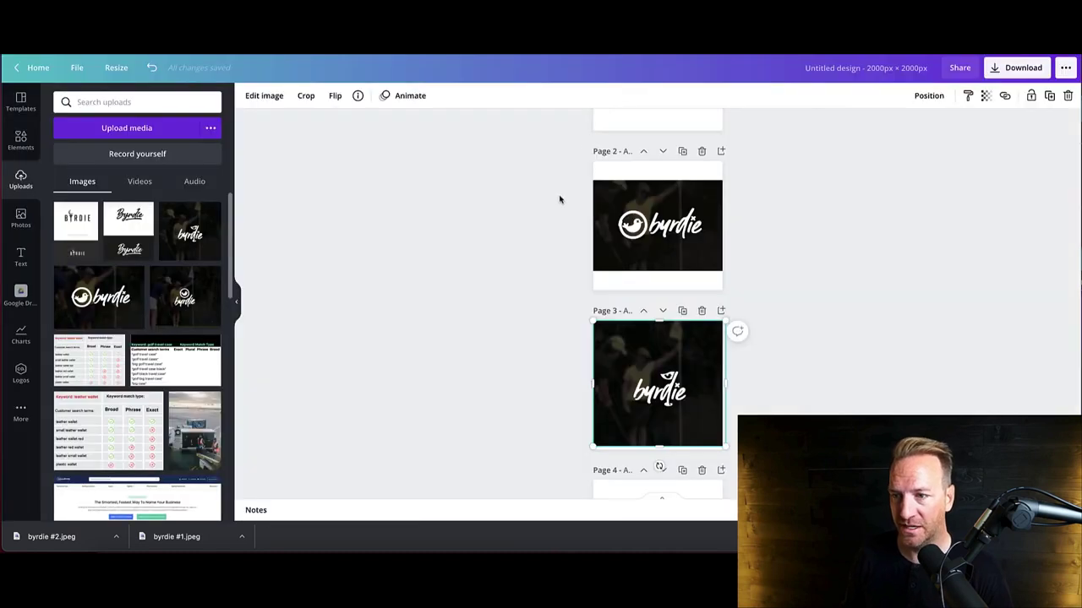
{"action": "scroll", "coordinate": [558, 198], "scroll_direction": "up", "scroll_amount": 3}
{"action": "scroll", "coordinate": [559, 200], "scroll_direction": "down", "scroll_amount": 3}
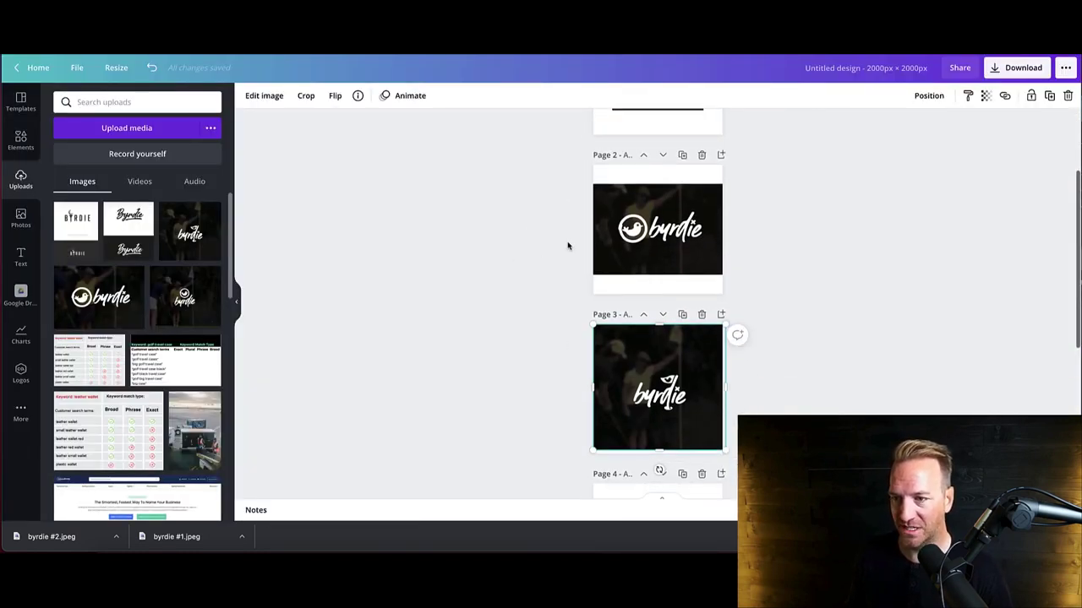
{"action": "left_click", "coordinate": [530, 253]}
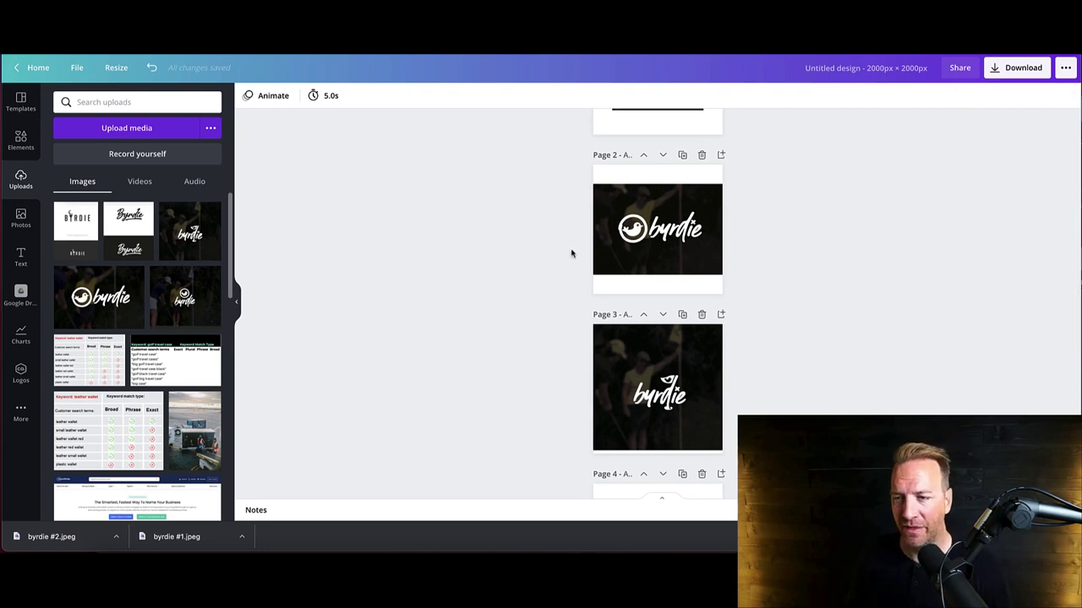
{"action": "scroll", "coordinate": [569, 285], "scroll_direction": "down", "scroll_amount": 1}
{"action": "scroll", "coordinate": [570, 285], "scroll_direction": "down", "scroll_amount": 5}
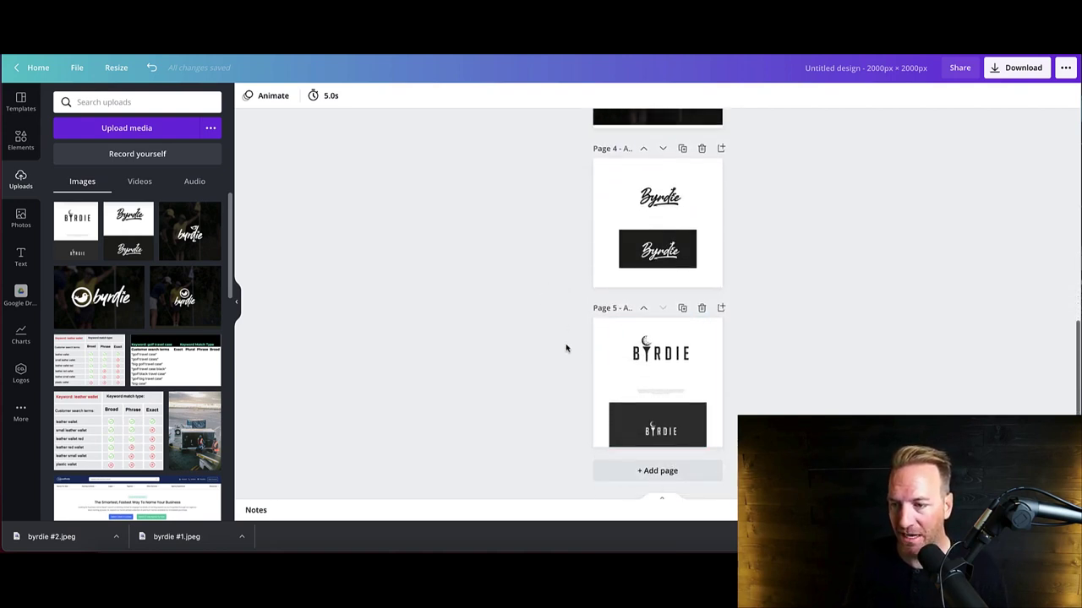
{"action": "scroll", "coordinate": [542, 285], "scroll_direction": "up", "scroll_amount": 1}
{"action": "scroll", "coordinate": [541, 284], "scroll_direction": "up", "scroll_amount": 3}
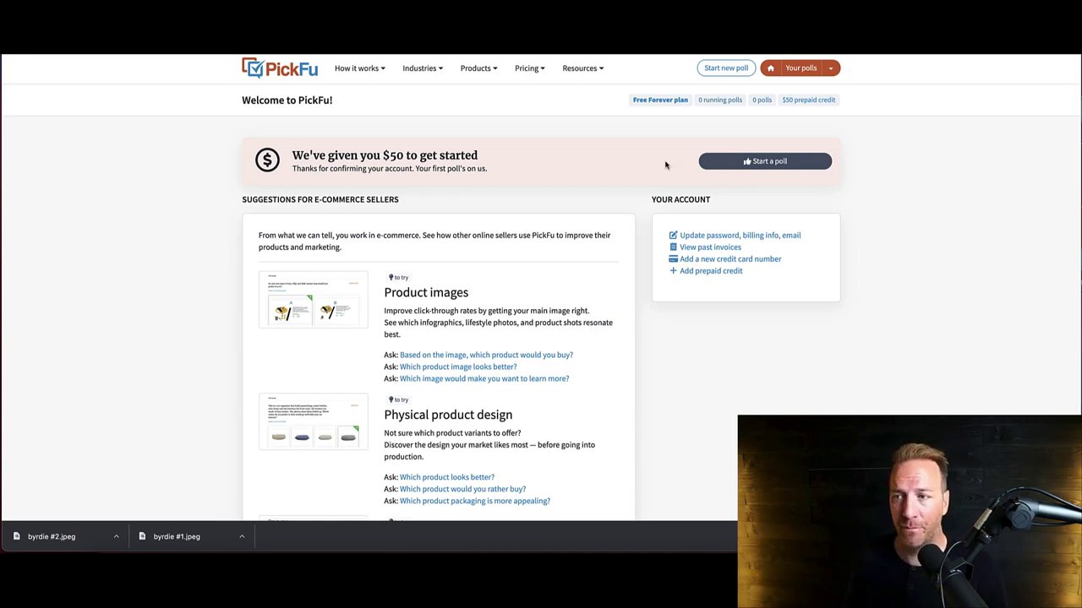
Start a new poll with the step-by-step Poll Builder, for the E-commerce industry and testing a logo, using the best-logo-design question template.
{"action": "left_click", "coordinate": [767, 163]}
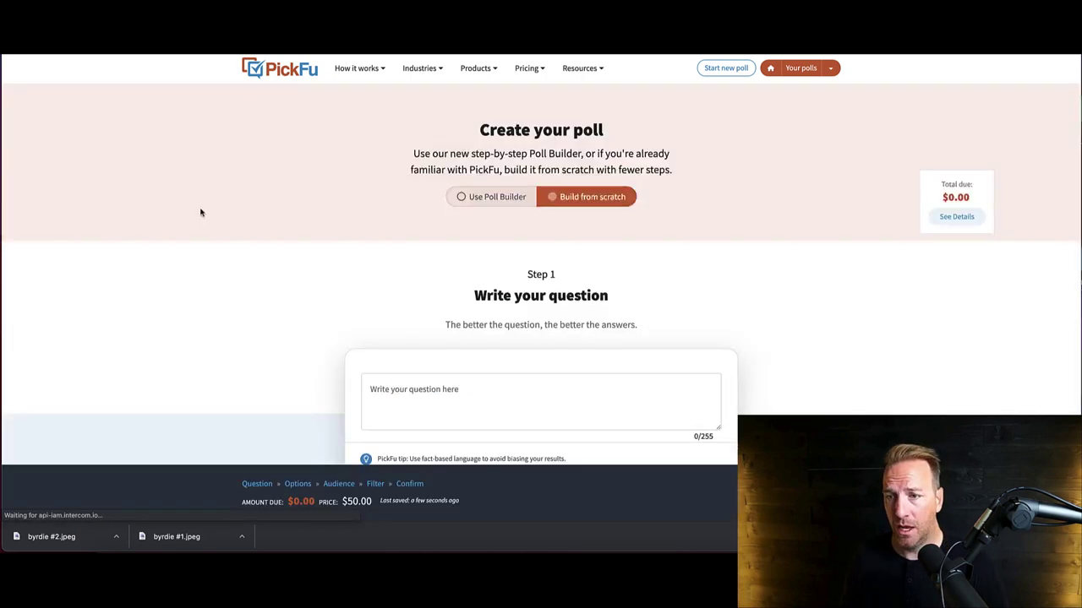
{"action": "scroll", "coordinate": [200, 211], "scroll_direction": "down", "scroll_amount": 2}
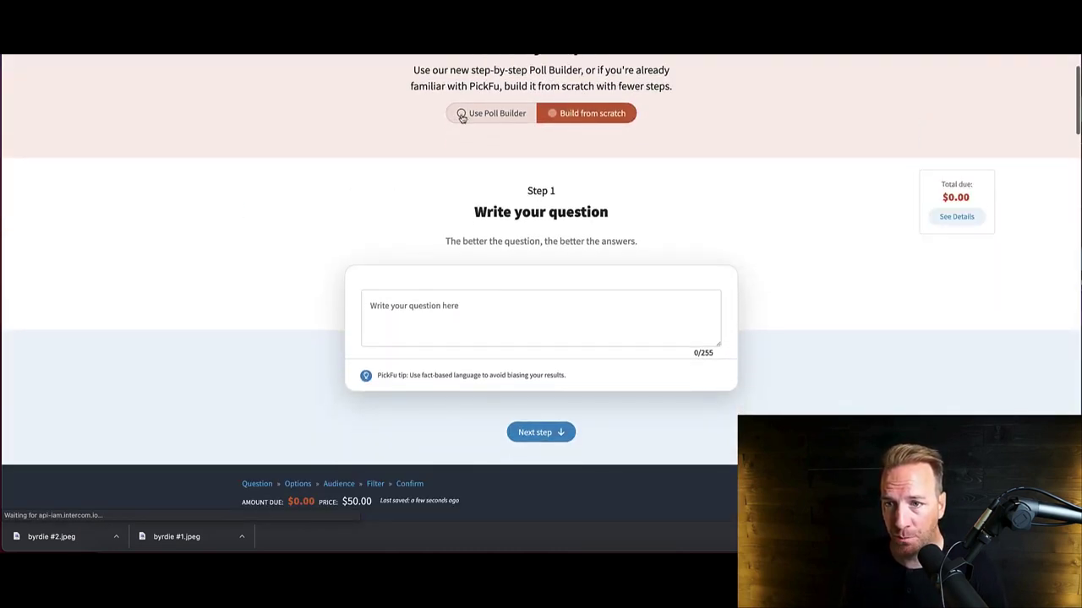
{"action": "left_click", "coordinate": [461, 114]}
{"action": "scroll", "coordinate": [461, 118], "scroll_direction": "down", "scroll_amount": 2}
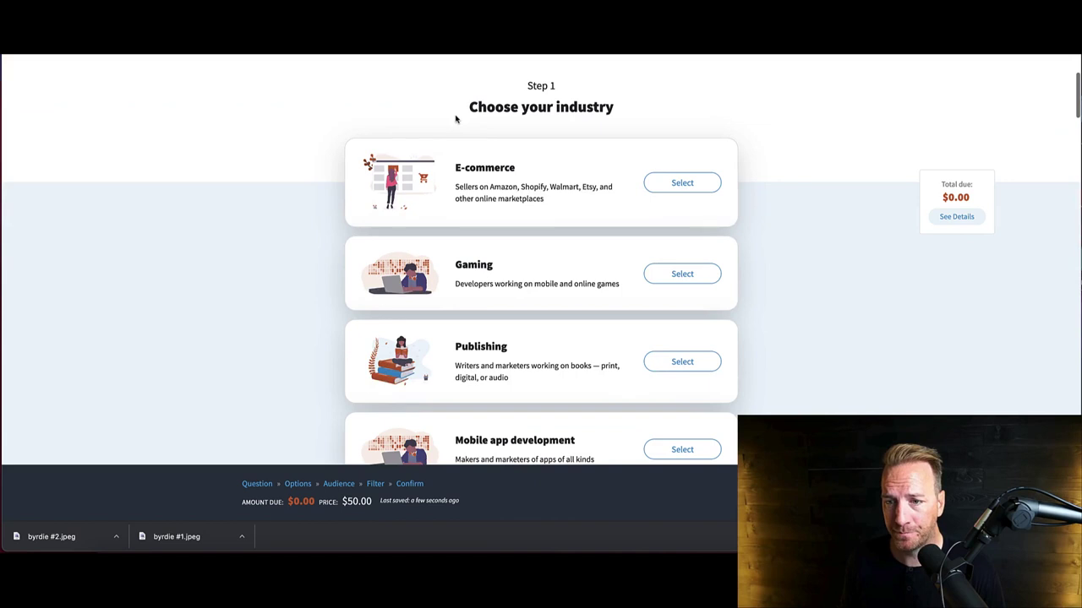
{"action": "left_click", "coordinate": [689, 185]}
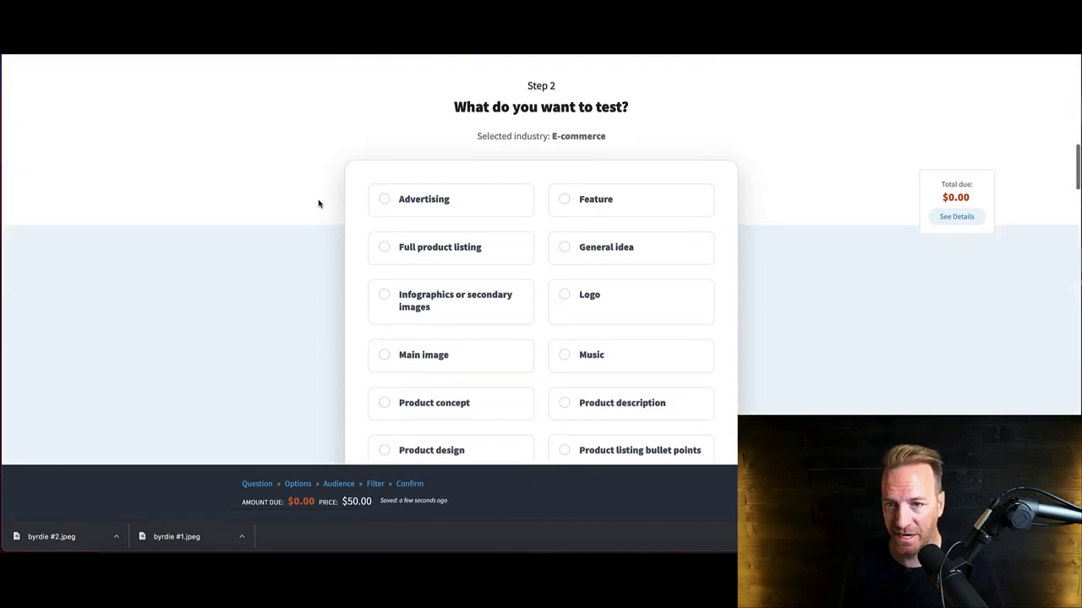
{"action": "left_click", "coordinate": [565, 280]}
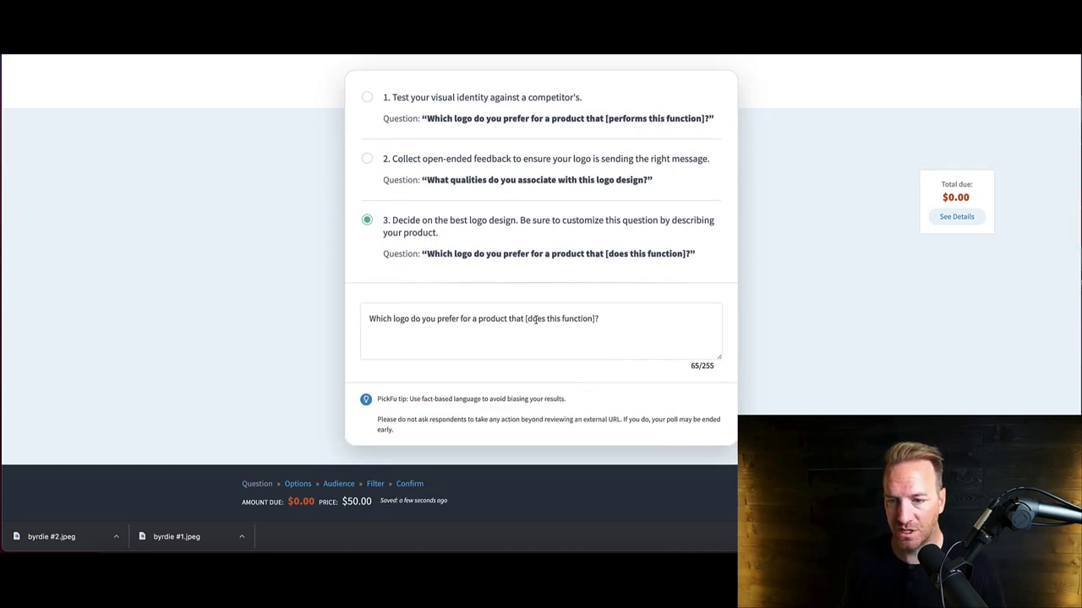
Reword the poll question to "Which logo do you prefer for a product for our Golf E-Commerce Brand?".
{"action": "left_click_drag", "start_coordinate": [597, 319], "coordinate": [514, 318]}
{"action": "type", "text": "for ou"}
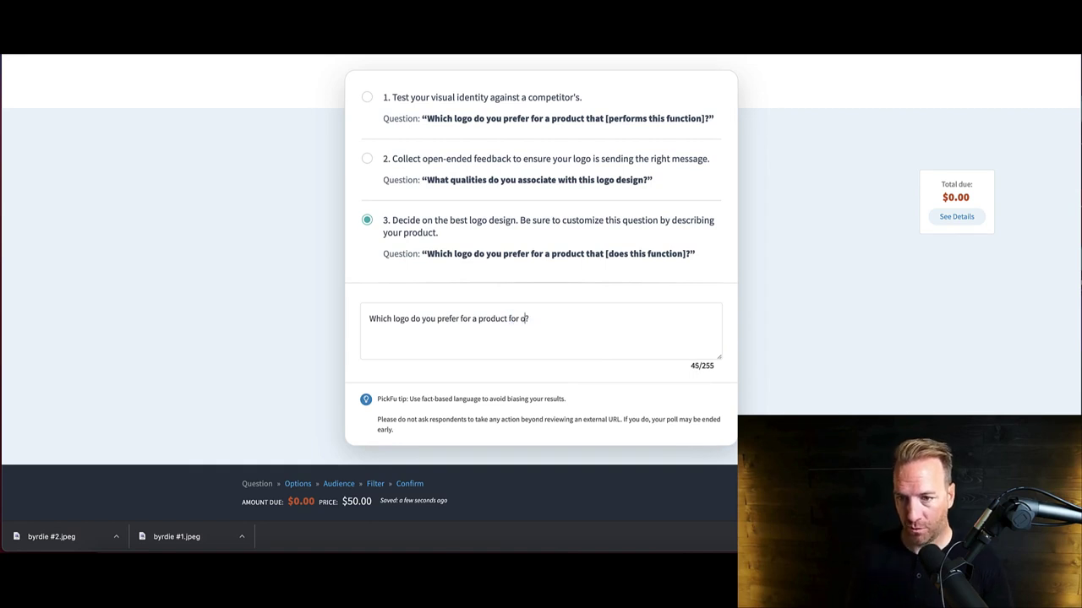
{"action": "type", "text": "r Golf"}
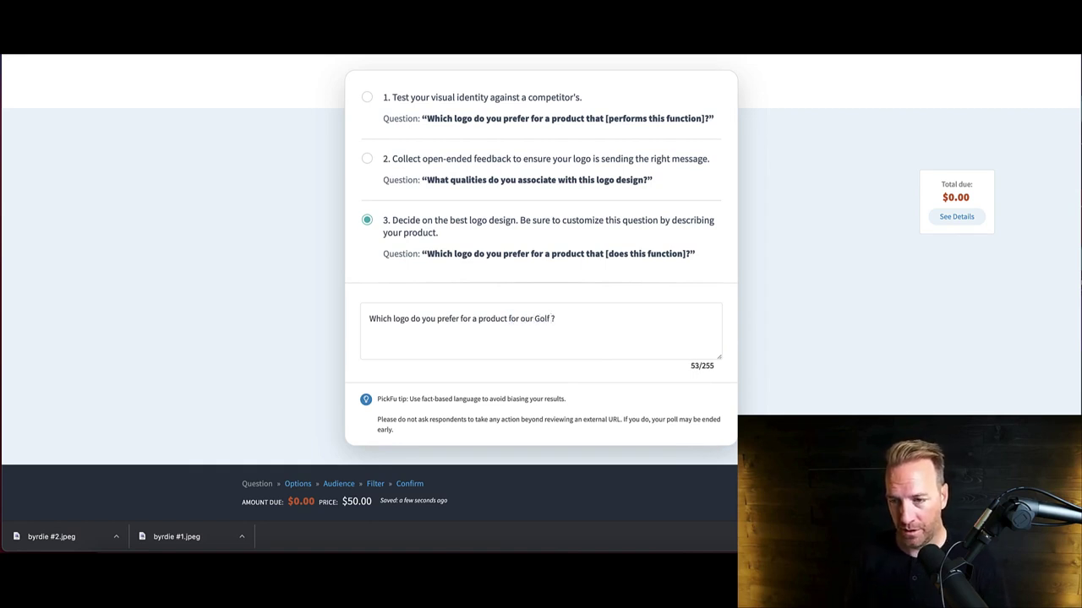
{"action": "type", "text": " E-Commerce "}
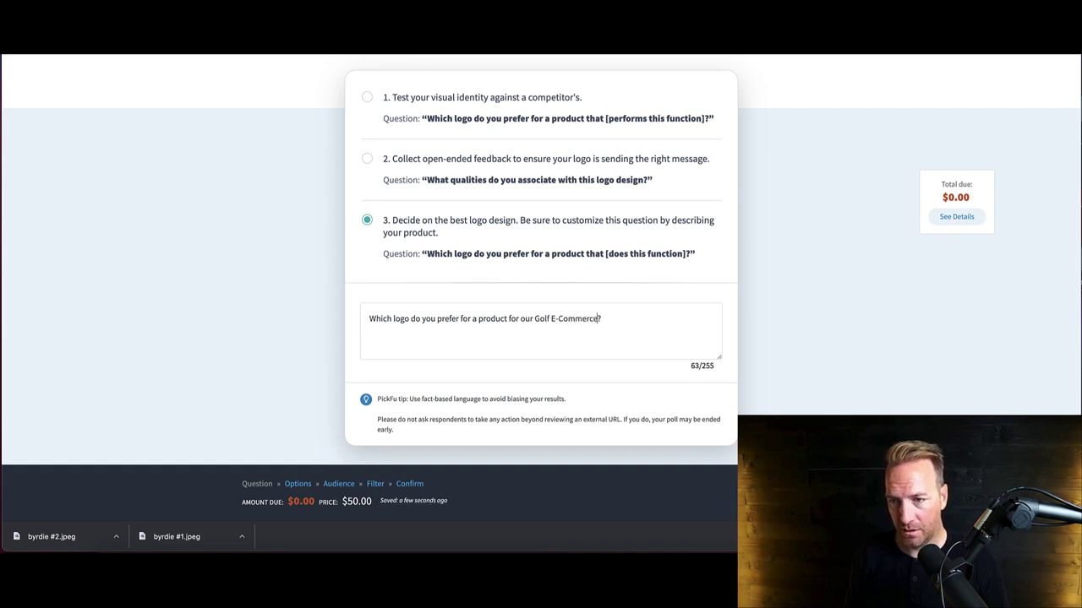
{"action": "type", "text": "Brand?"}
Advance to the poll options and upload byrdie #1.jpeg as Option A and byrdie #2.jpeg as Option B.
{"action": "scroll", "coordinate": [285, 355], "scroll_direction": "down", "scroll_amount": 3}
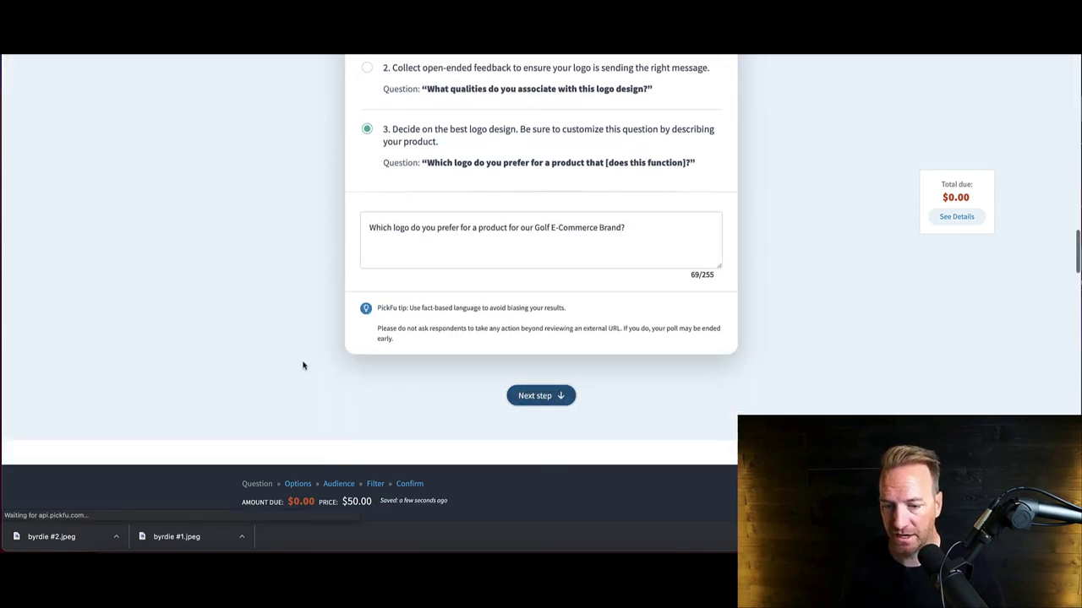
{"action": "scroll", "coordinate": [237, 321], "scroll_direction": "down", "scroll_amount": 3}
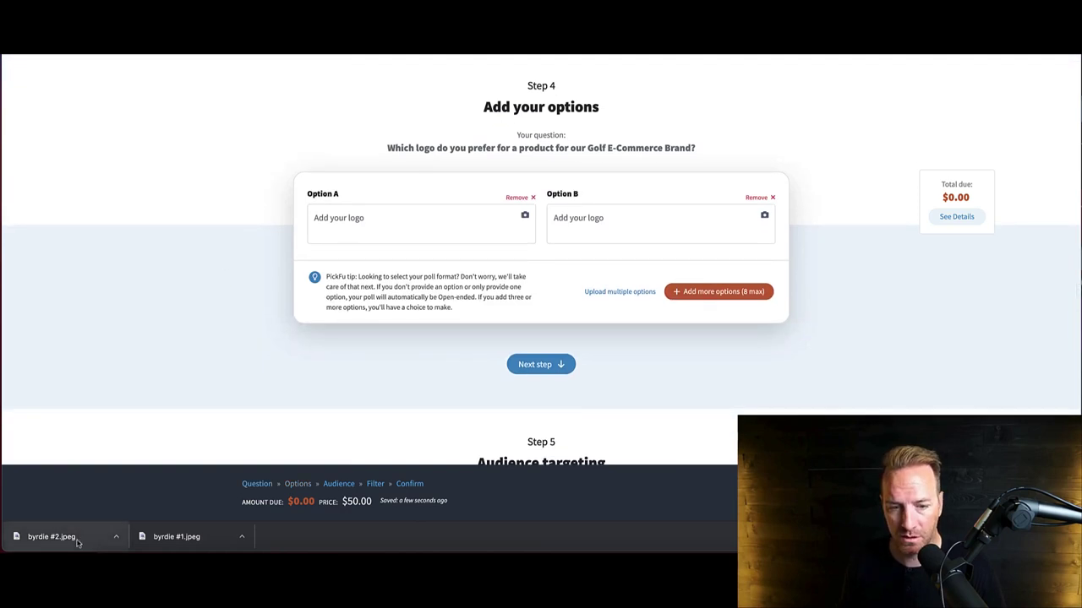
{"action": "left_click_drag", "start_coordinate": [164, 547], "coordinate": [357, 236]}
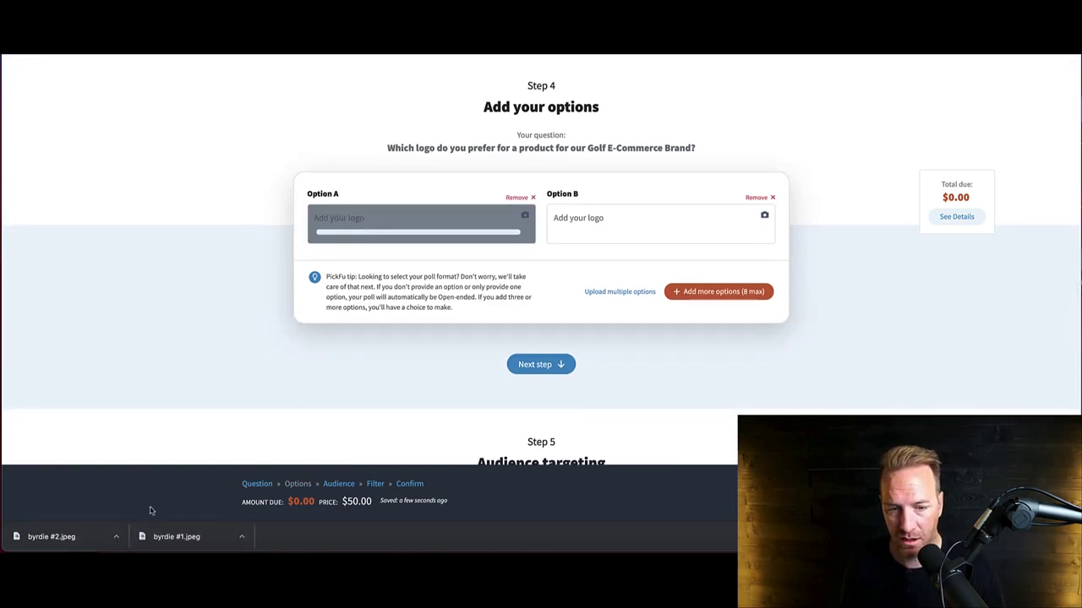
{"action": "left_click_drag", "start_coordinate": [80, 541], "coordinate": [603, 242]}
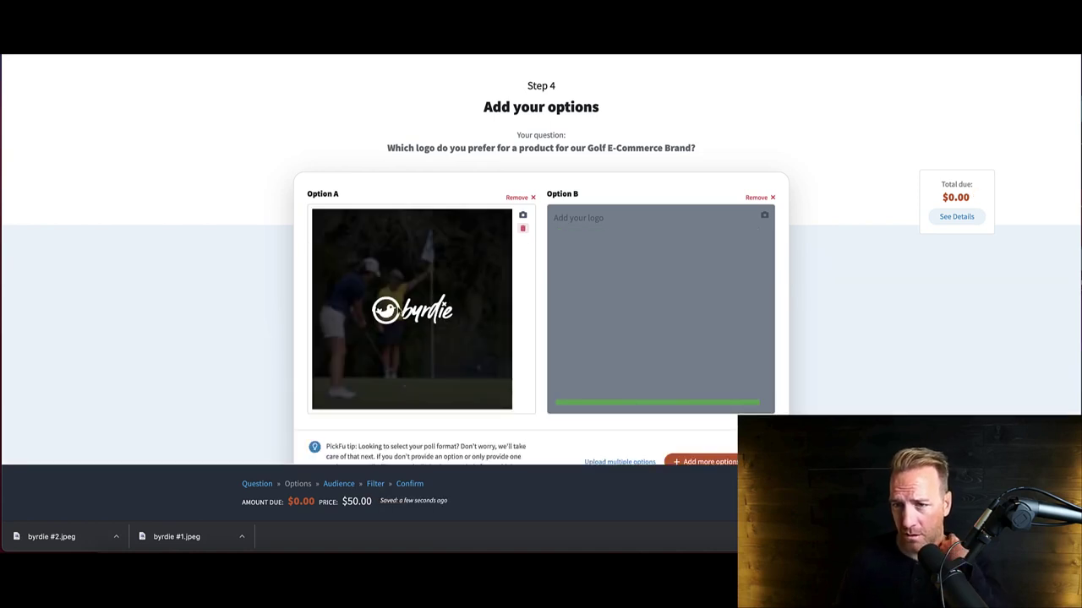
{"action": "scroll", "coordinate": [292, 299], "scroll_direction": "down", "scroll_amount": 2}
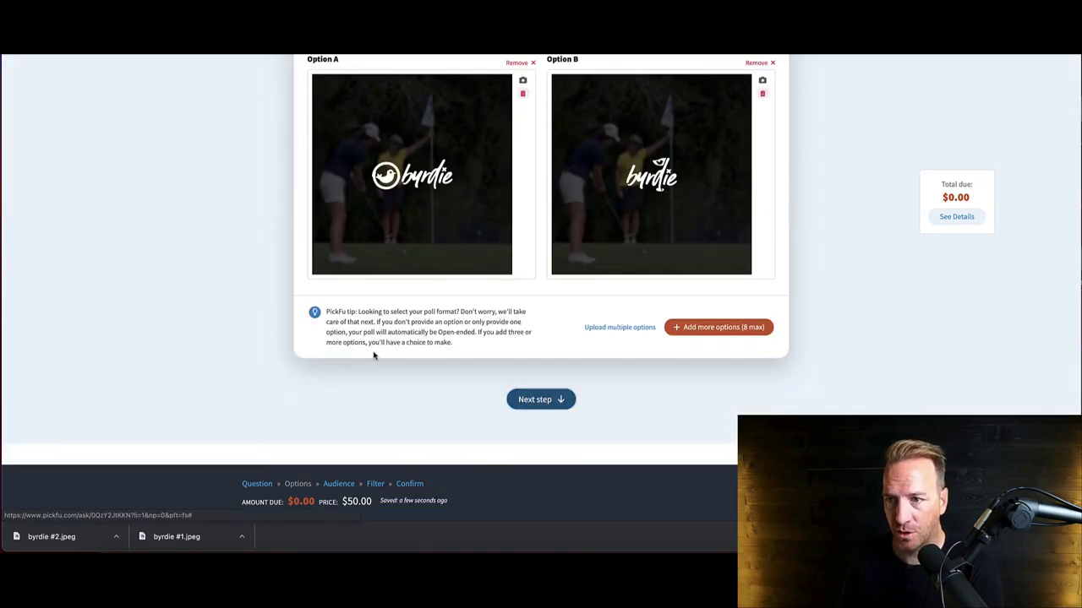
Build a custom audience aged 35-44 with beer consumption 1-5 and credit scores of 690-719 and 720+.
{"action": "scroll", "coordinate": [338, 330], "scroll_direction": "down", "scroll_amount": 5}
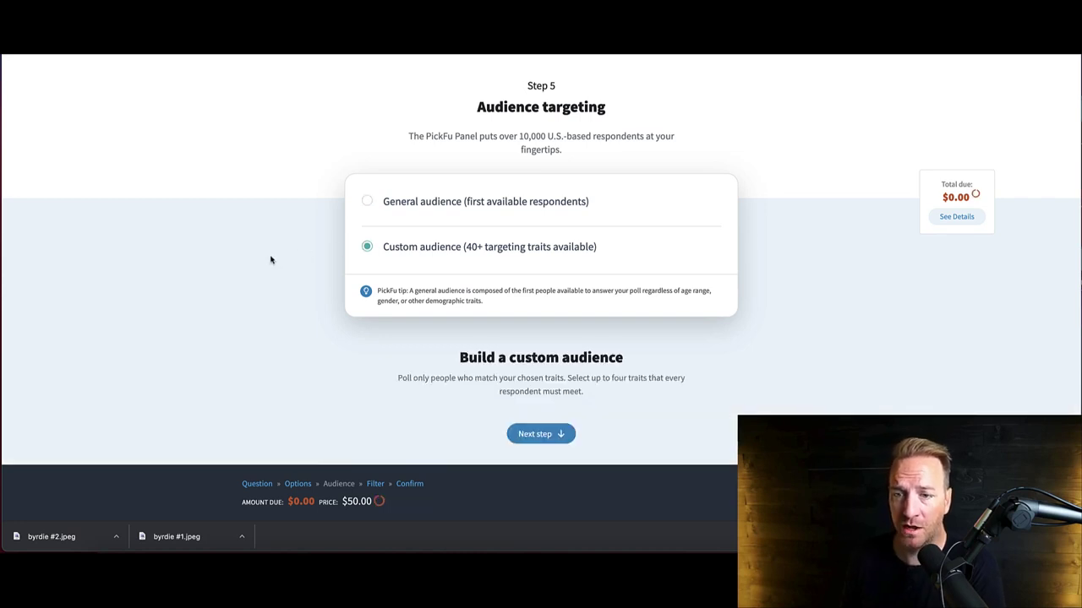
{"action": "scroll", "coordinate": [270, 257], "scroll_direction": "down", "scroll_amount": 4}
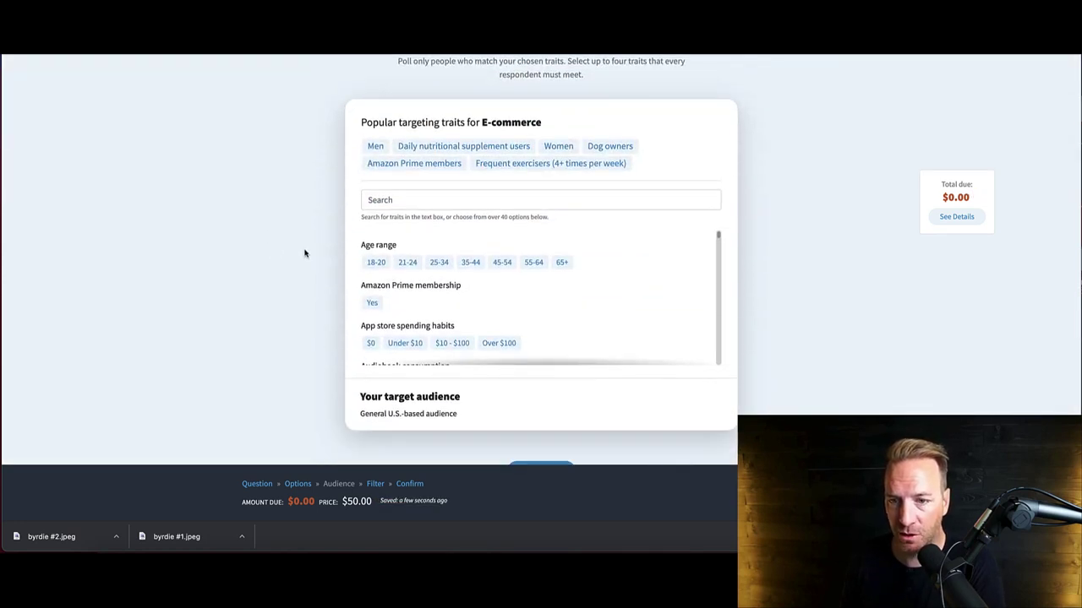
{"action": "left_click", "coordinate": [466, 263]}
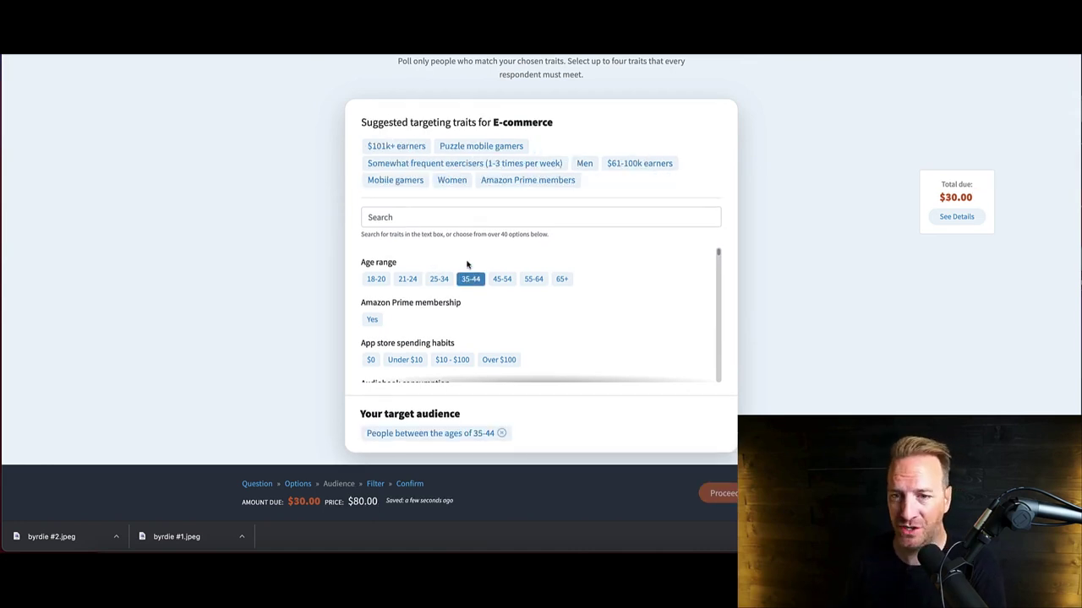
{"action": "scroll", "coordinate": [324, 273], "scroll_direction": "down", "scroll_amount": 1}
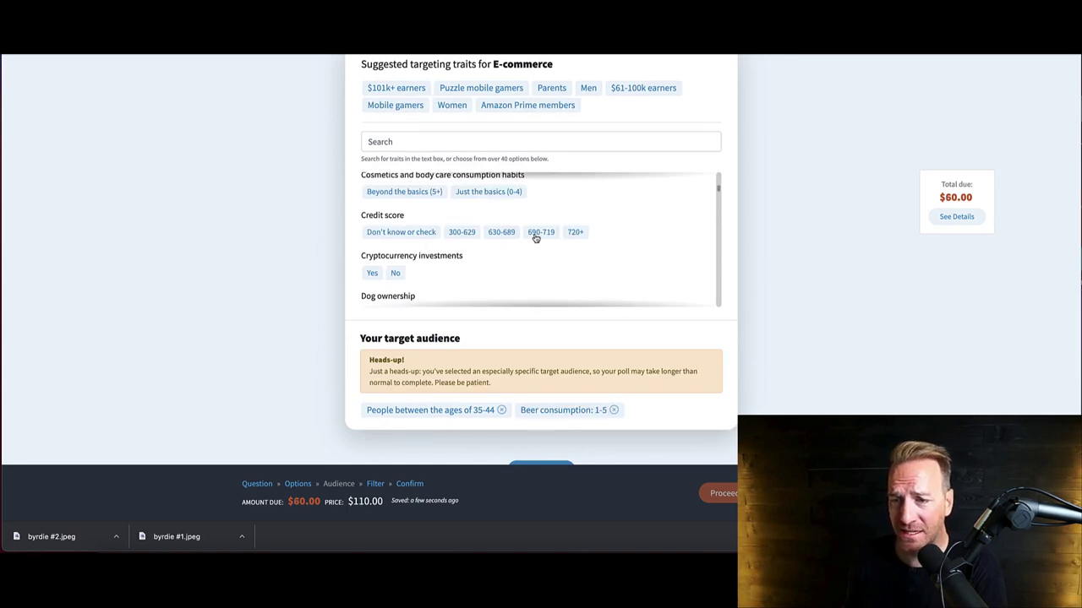
{"action": "left_click", "coordinate": [541, 232]}
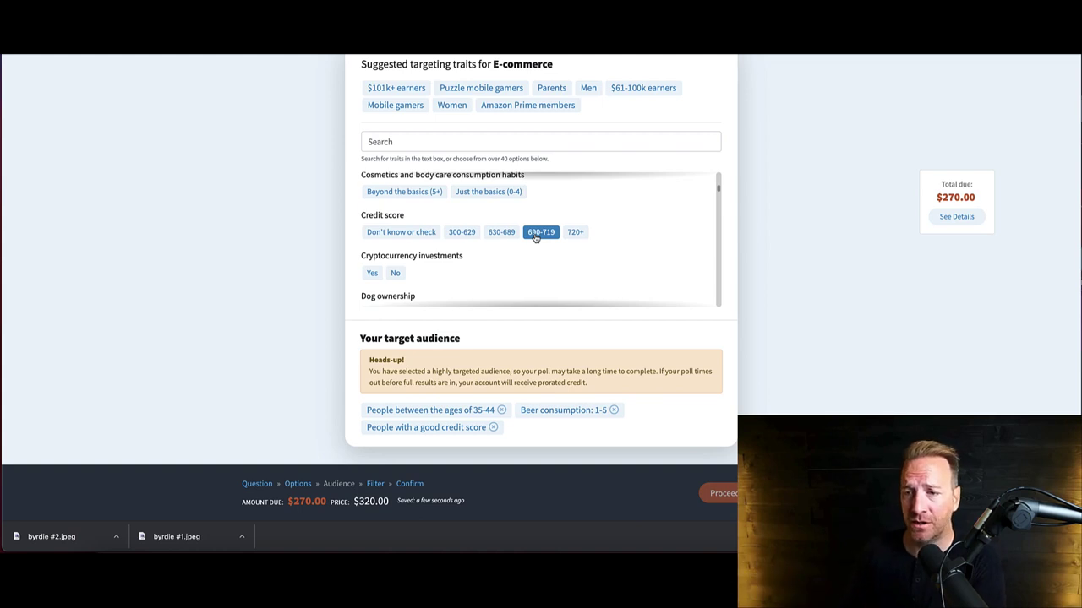
{"action": "left_click", "coordinate": [574, 233]}
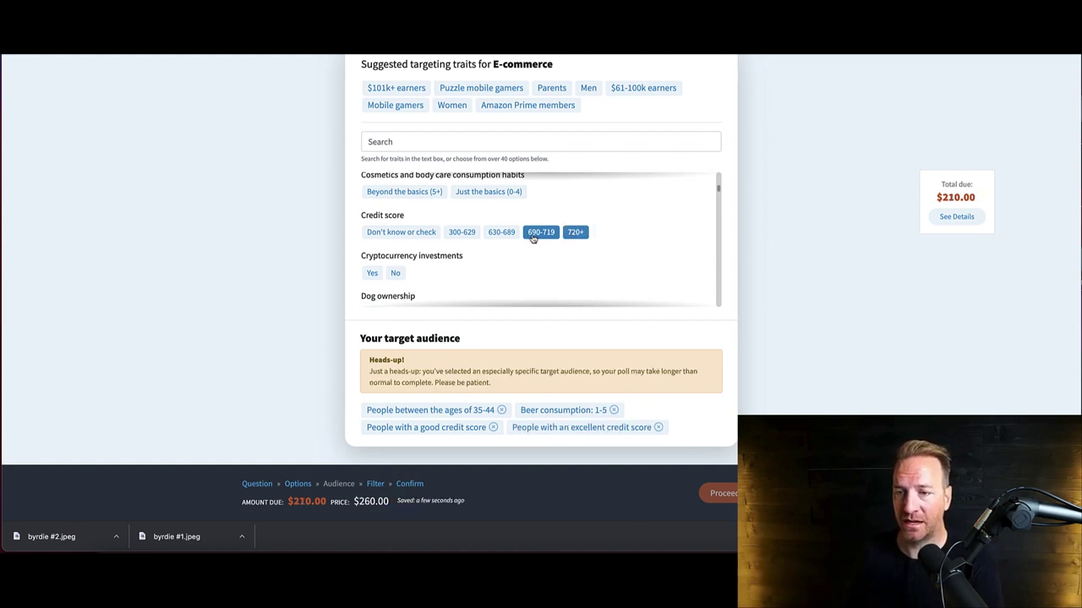
Add Bachelor's degree graduates and men to the target audience in place of the beer consumption and excellent credit score traits.
{"action": "scroll", "coordinate": [482, 268], "scroll_direction": "down", "scroll_amount": 4}
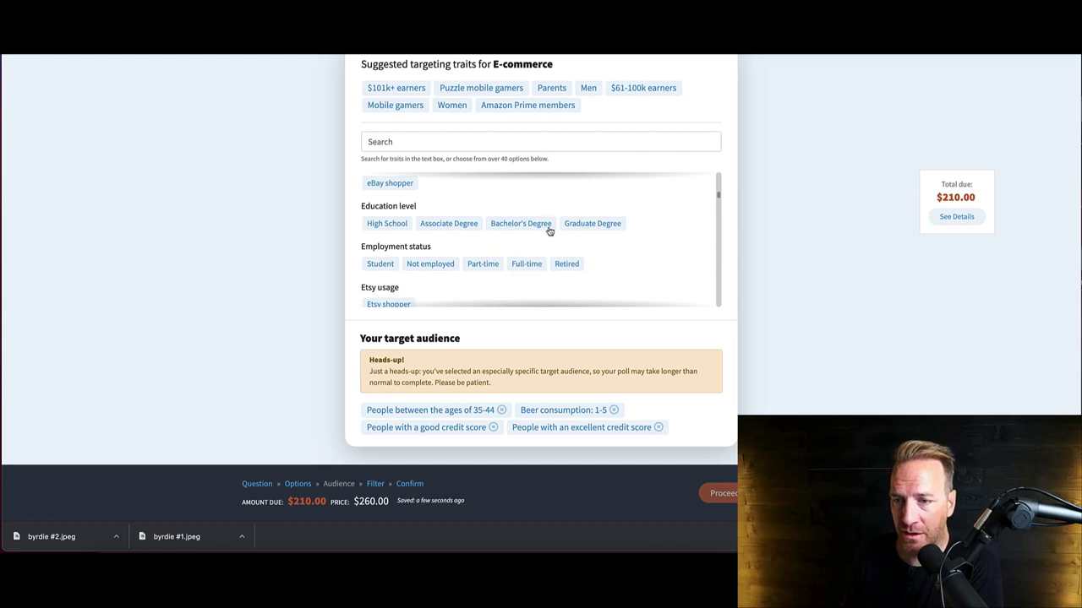
{"action": "left_click", "coordinate": [520, 224]}
{"action": "left_click", "coordinate": [593, 223]}
{"action": "scroll", "coordinate": [490, 236], "scroll_direction": "down", "scroll_amount": 5}
{"action": "left_click", "coordinate": [374, 231]}
{"action": "scroll", "coordinate": [473, 244], "scroll_direction": "down", "scroll_amount": 5}
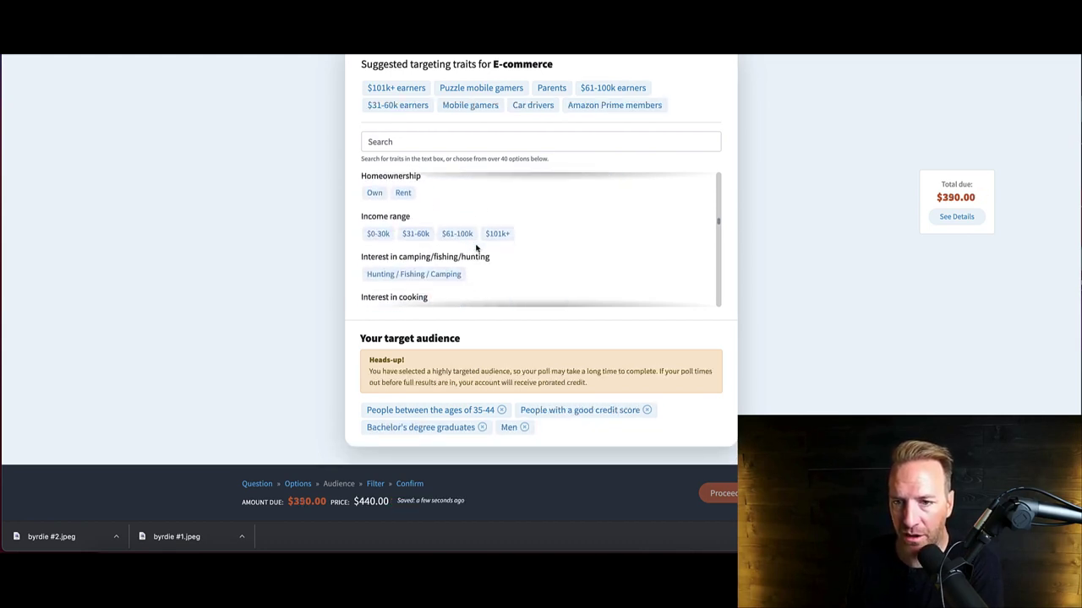
{"action": "scroll", "coordinate": [533, 256], "scroll_direction": "down", "scroll_amount": 1}
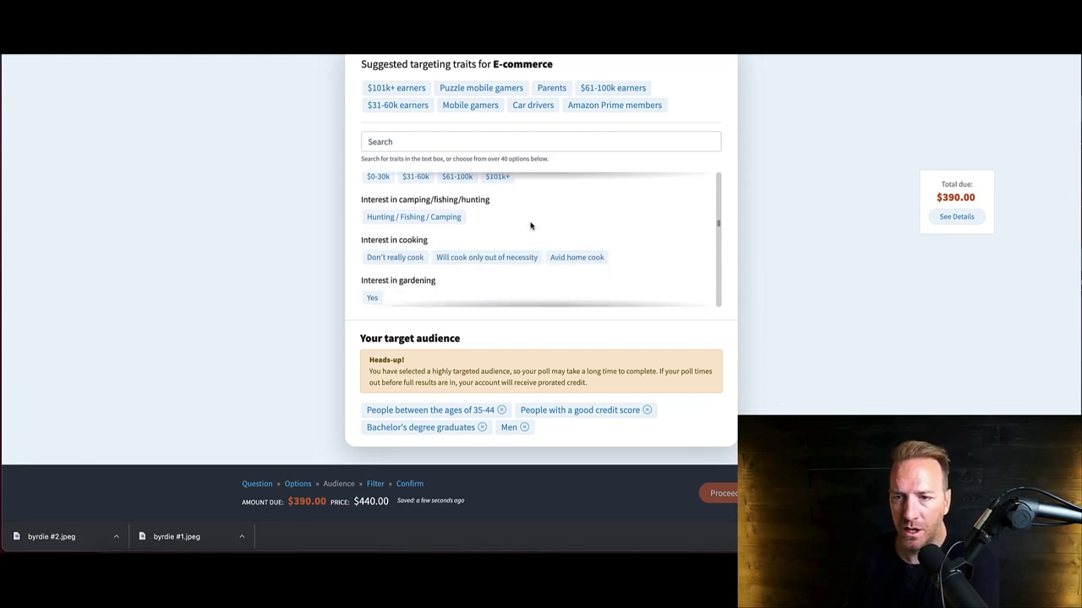
{"action": "scroll", "coordinate": [539, 209], "scroll_direction": "down", "scroll_amount": 1}
{"action": "scroll", "coordinate": [539, 253], "scroll_direction": "down", "scroll_amount": 6}
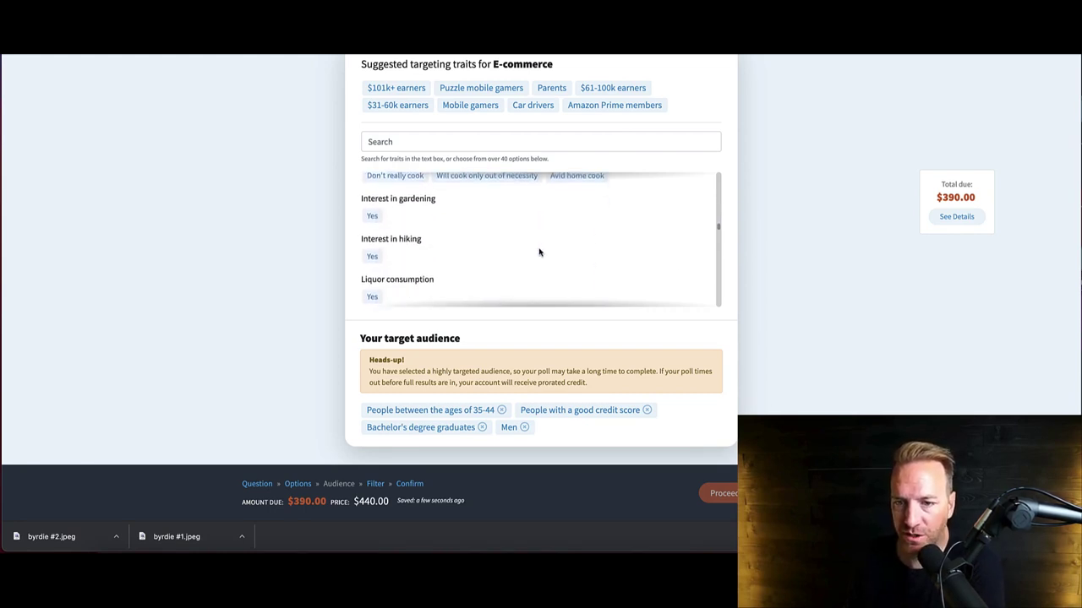
{"action": "scroll", "coordinate": [495, 307], "scroll_direction": "down", "scroll_amount": 2}
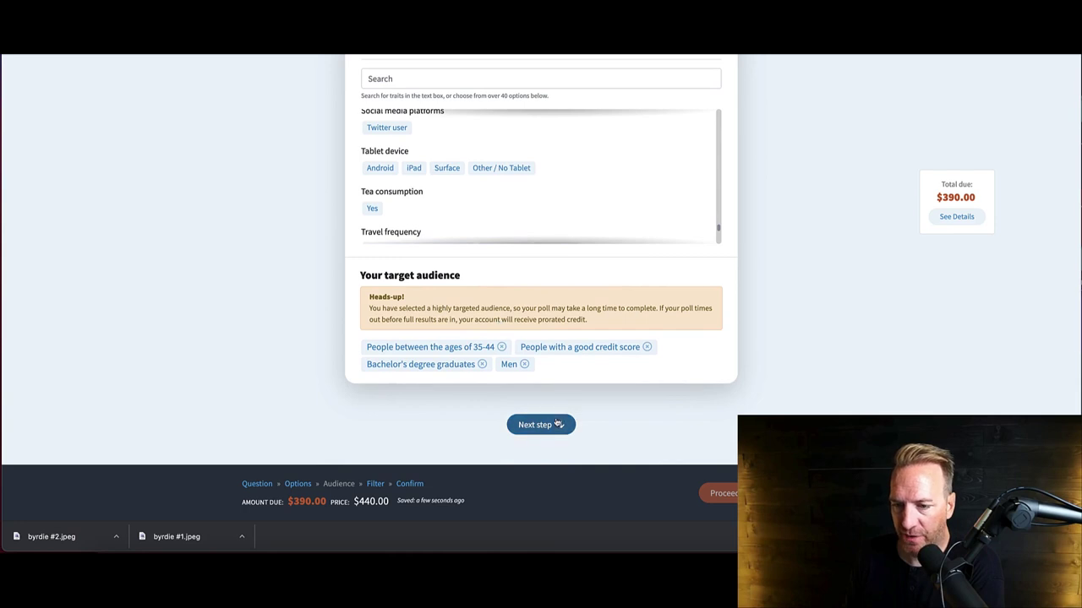
Keep the audience size at 50 respondents and advance through the remaining builder steps to the poll confirmation.
{"action": "left_click", "coordinate": [552, 422]}
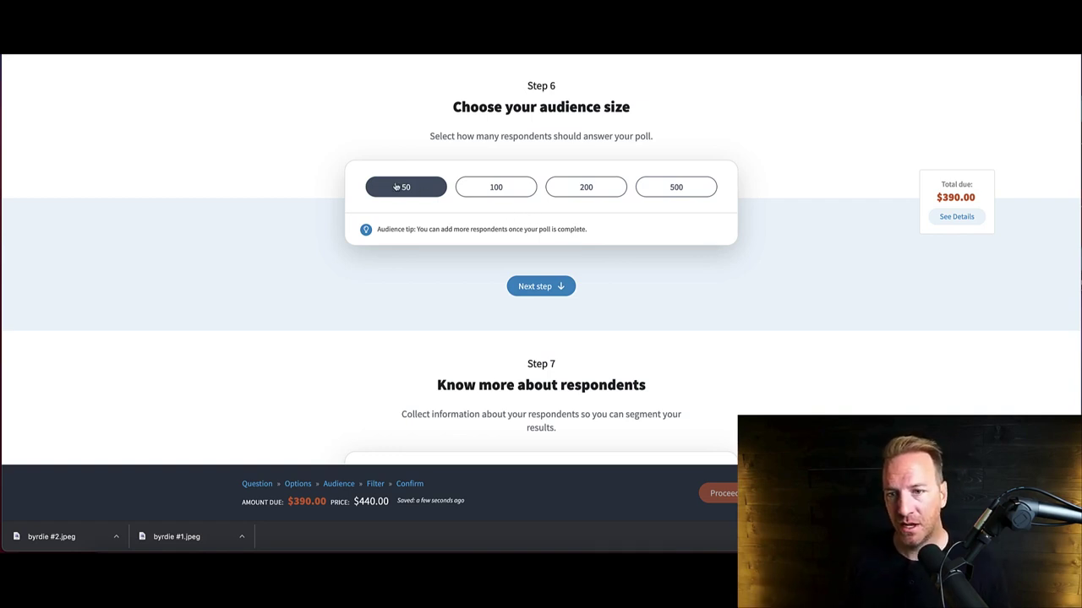
{"action": "left_click", "coordinate": [541, 287]}
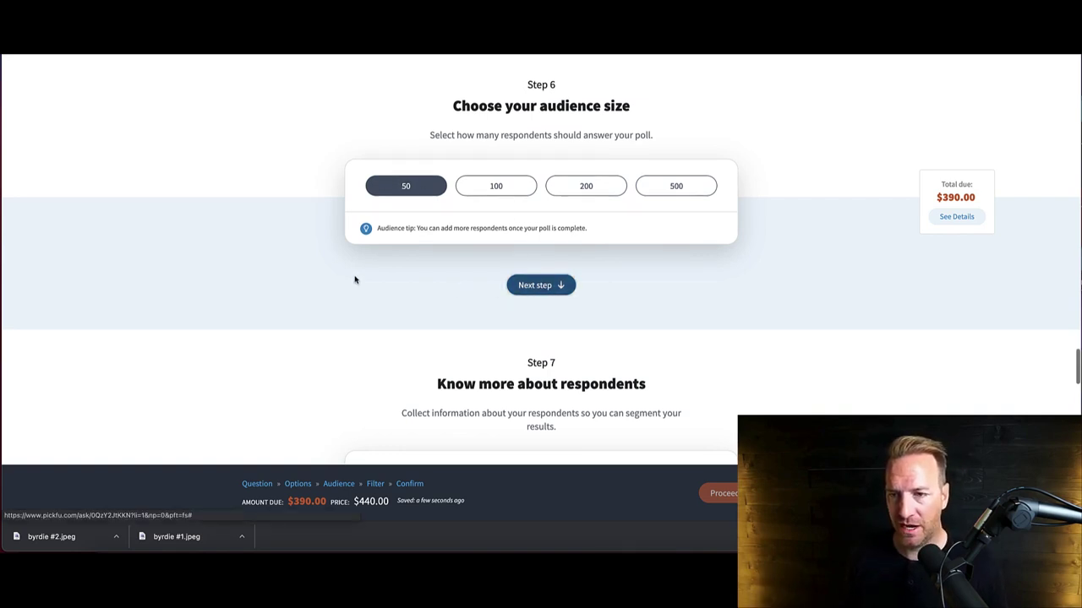
{"action": "scroll", "coordinate": [372, 287], "scroll_direction": "down", "scroll_amount": 10}
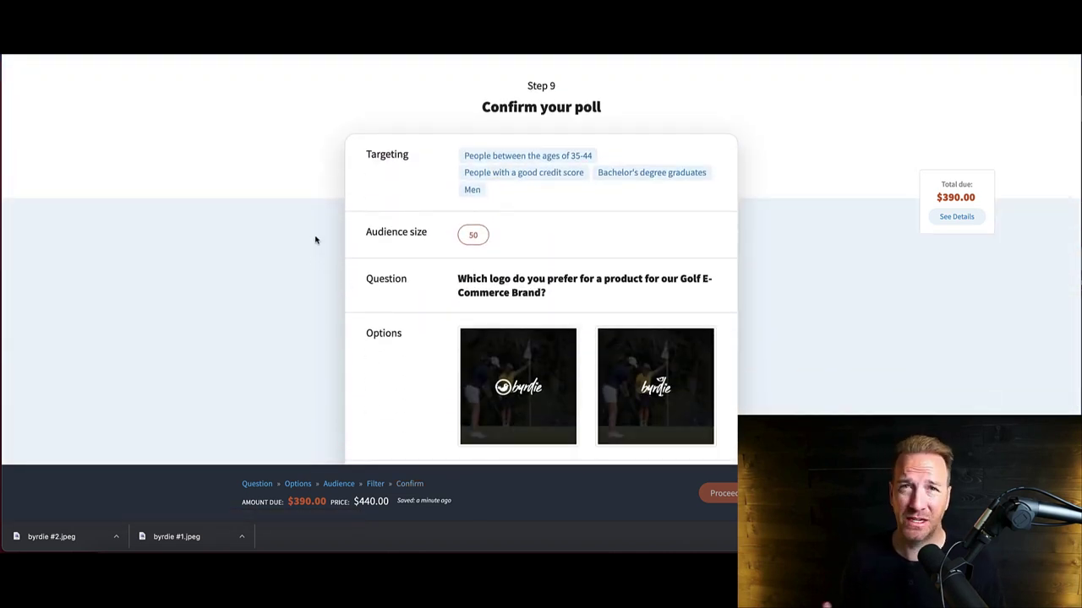
Review the poll summary, confirm that everything looks correct, and proceed to checkout.
{"action": "scroll", "coordinate": [314, 240], "scroll_direction": "down", "scroll_amount": 1}
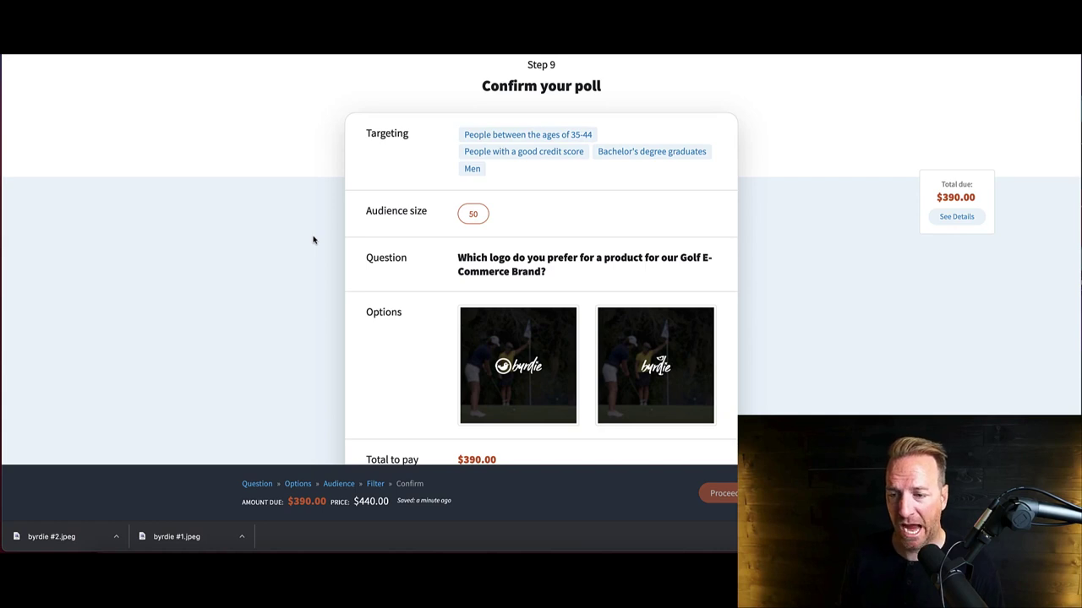
{"action": "scroll", "coordinate": [316, 241], "scroll_direction": "down", "scroll_amount": 1}
{"action": "scroll", "coordinate": [309, 244], "scroll_direction": "down", "scroll_amount": 5}
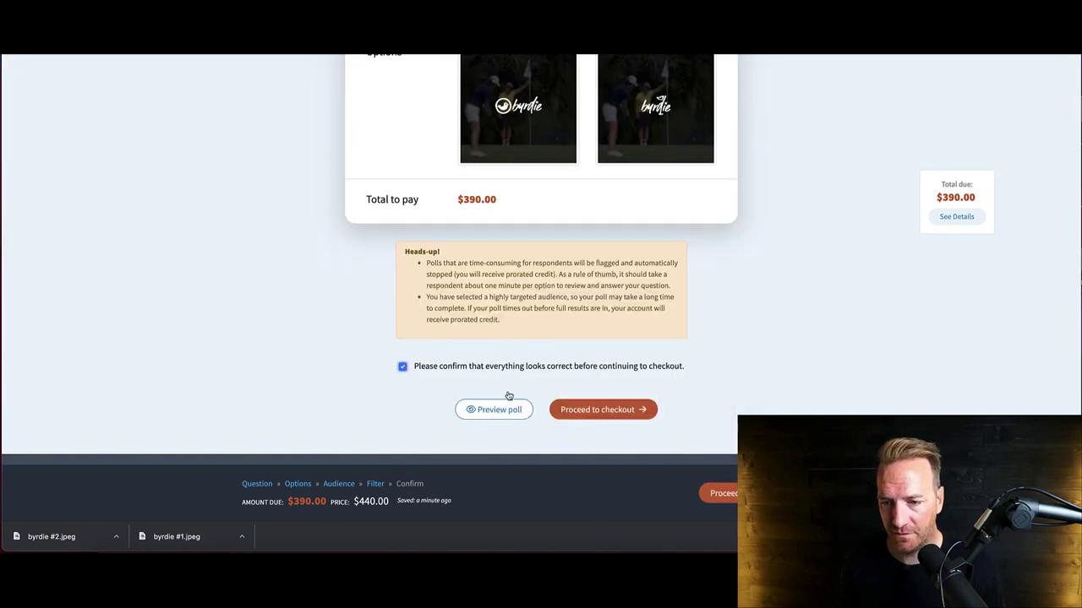
{"action": "left_click", "coordinate": [603, 410]}
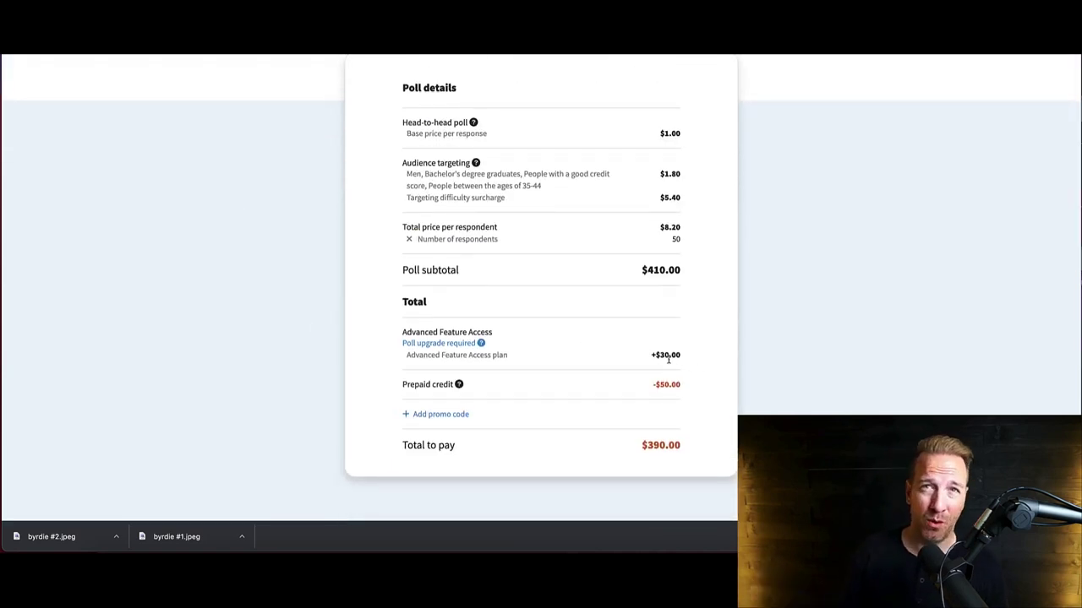
Review the poll's cost breakdown and complete the order.
{"action": "scroll", "coordinate": [640, 369], "scroll_direction": "down", "scroll_amount": 1}
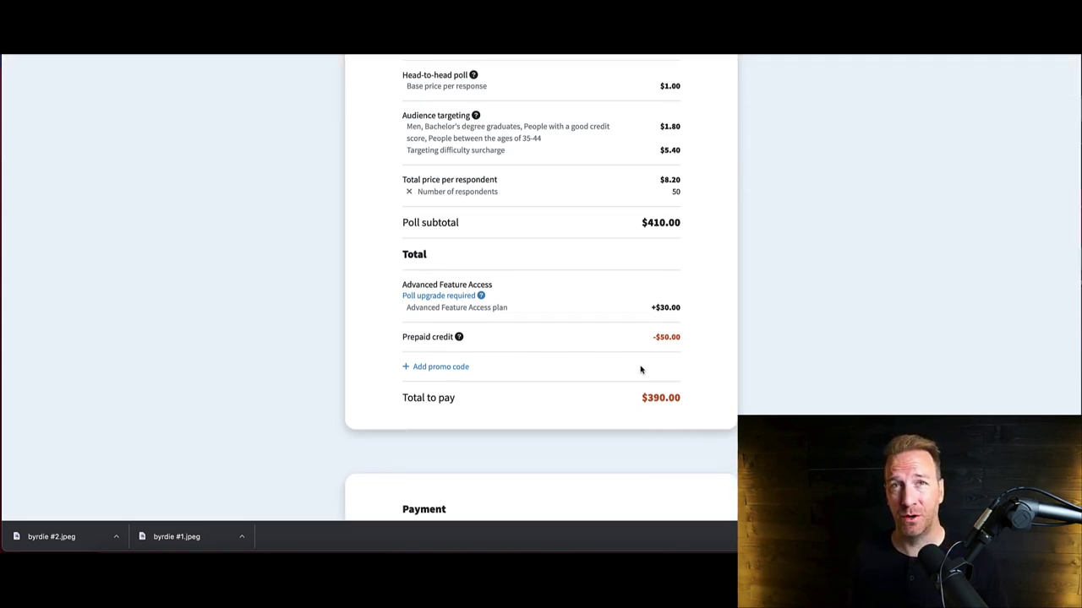
{"action": "scroll", "coordinate": [640, 370], "scroll_direction": "down", "scroll_amount": 10}
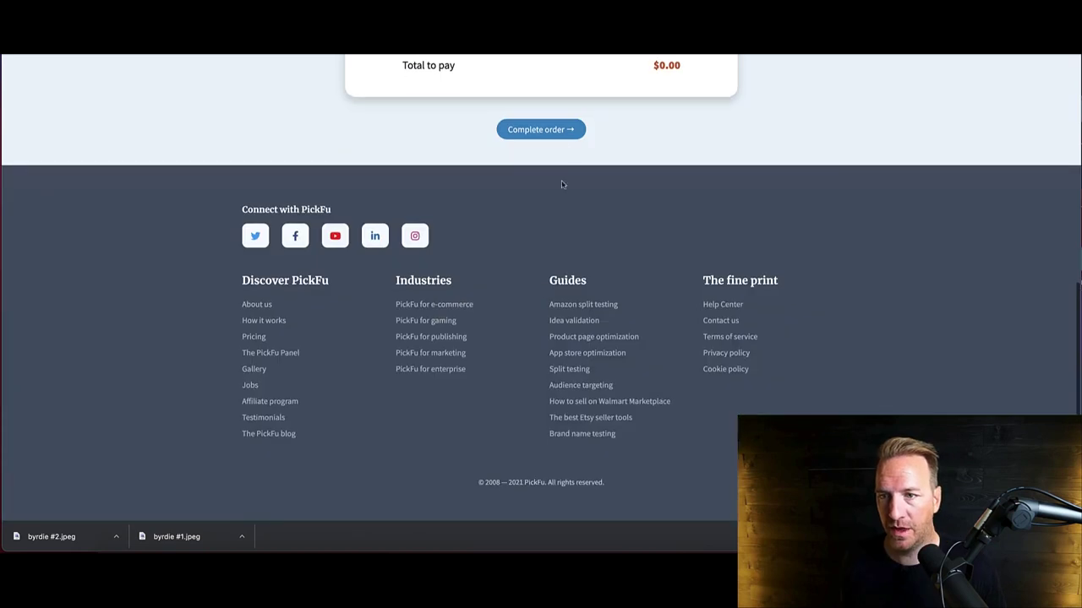
{"action": "left_click", "coordinate": [562, 135]}
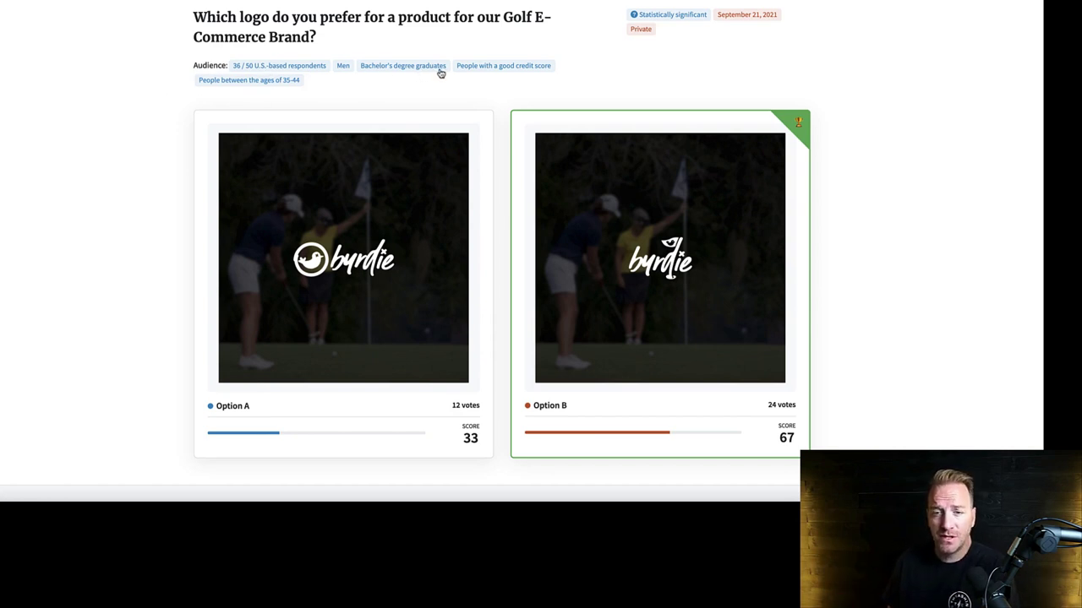
Compare the votes and scores of both logo options, and read the explanation of the poll's statistical significance.
{"action": "scroll", "coordinate": [223, 152], "scroll_direction": "down", "scroll_amount": 1}
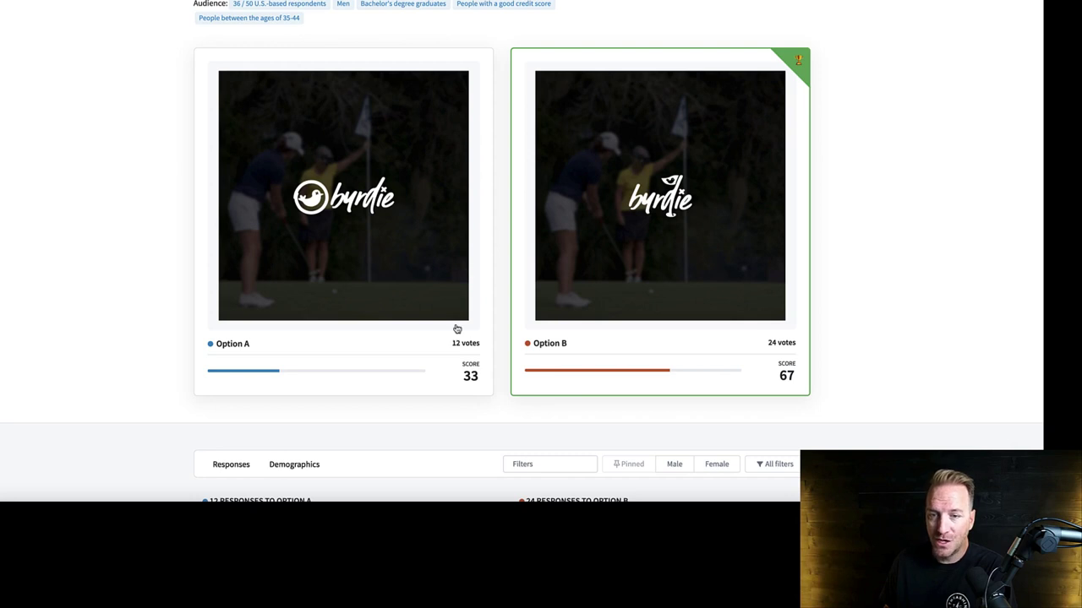
{"action": "scroll", "coordinate": [219, 302], "scroll_direction": "down", "scroll_amount": 1}
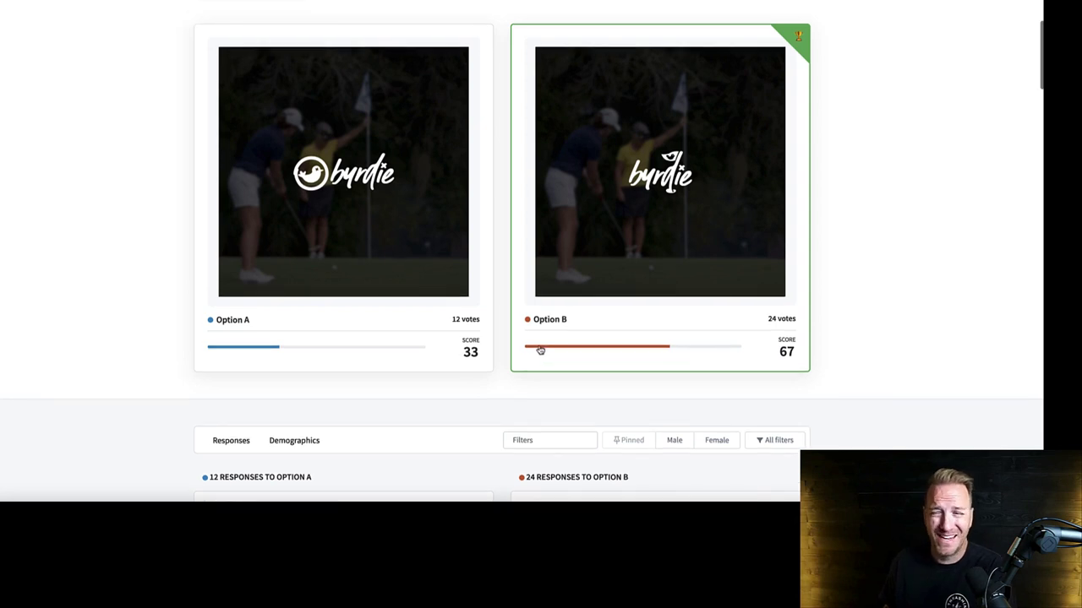
{"action": "scroll", "coordinate": [540, 349], "scroll_direction": "up", "scroll_amount": 3}
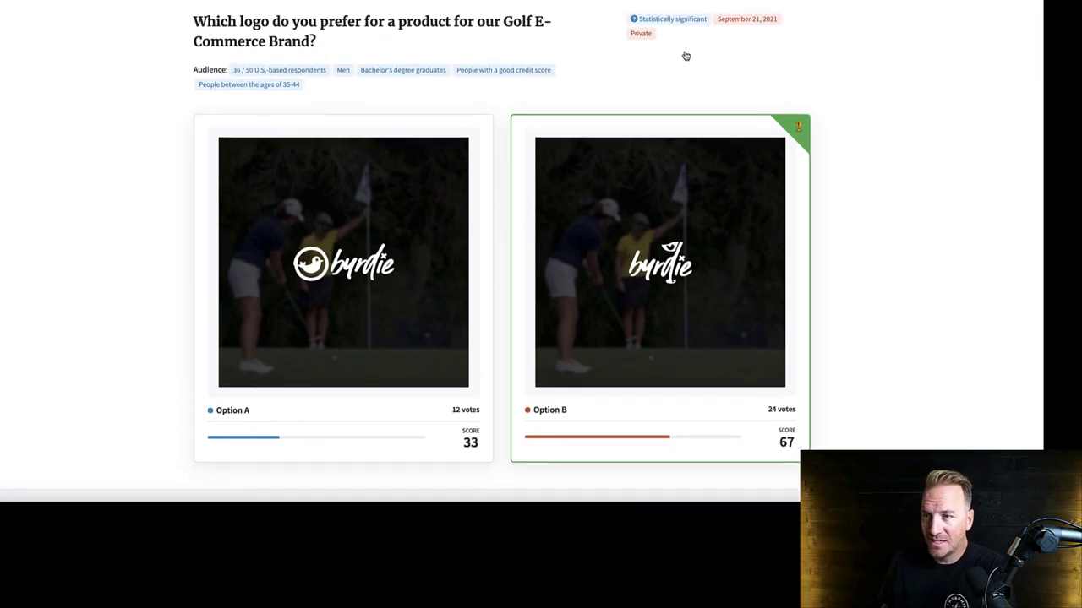
{"action": "left_click", "coordinate": [644, 20]}
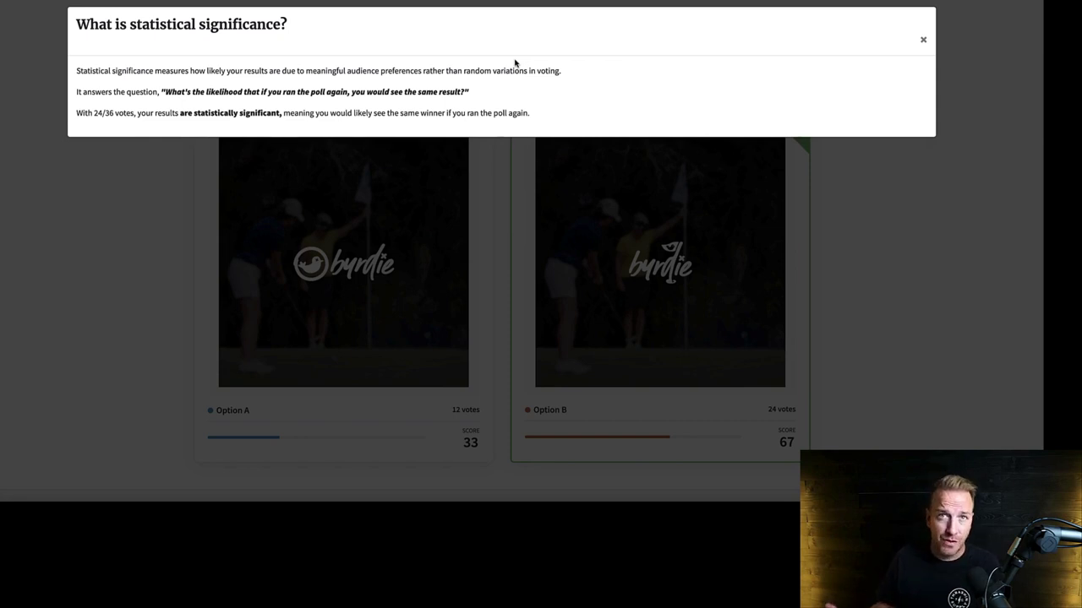
{"action": "left_click", "coordinate": [923, 41]}
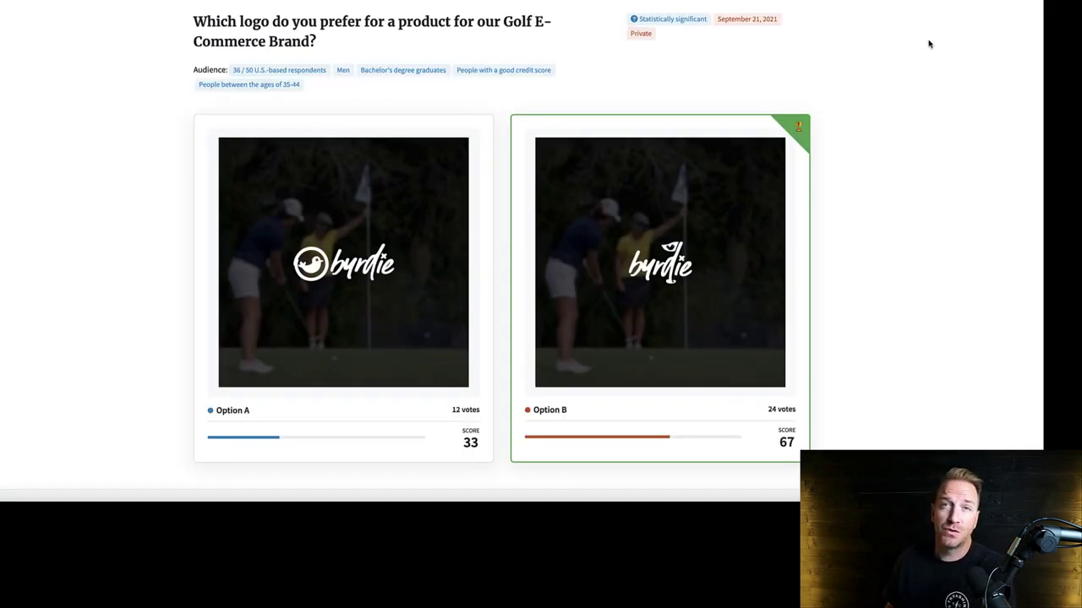
Read the respondents' written comments for Option A and Option B, check a respondent's demographic details, and return to the logo comparison.
{"action": "scroll", "coordinate": [598, 337], "scroll_direction": "down", "scroll_amount": 1}
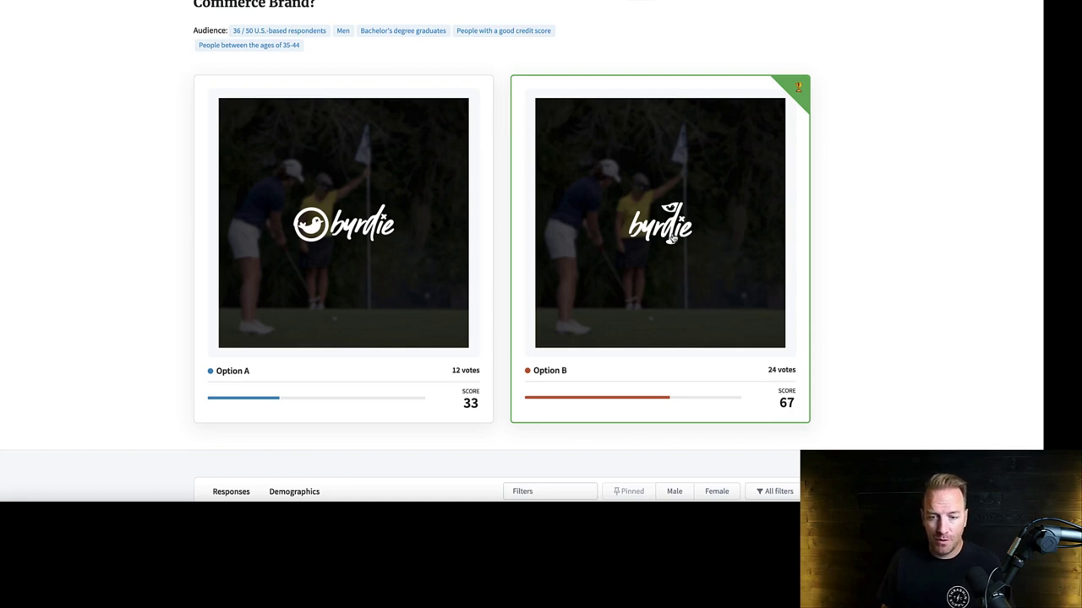
{"action": "scroll", "coordinate": [672, 240], "scroll_direction": "down", "scroll_amount": 1}
{"action": "scroll", "coordinate": [674, 238], "scroll_direction": "down", "scroll_amount": 2}
{"action": "scroll", "coordinate": [673, 237], "scroll_direction": "down", "scroll_amount": 2}
{"action": "scroll", "coordinate": [679, 252], "scroll_direction": "down", "scroll_amount": 1}
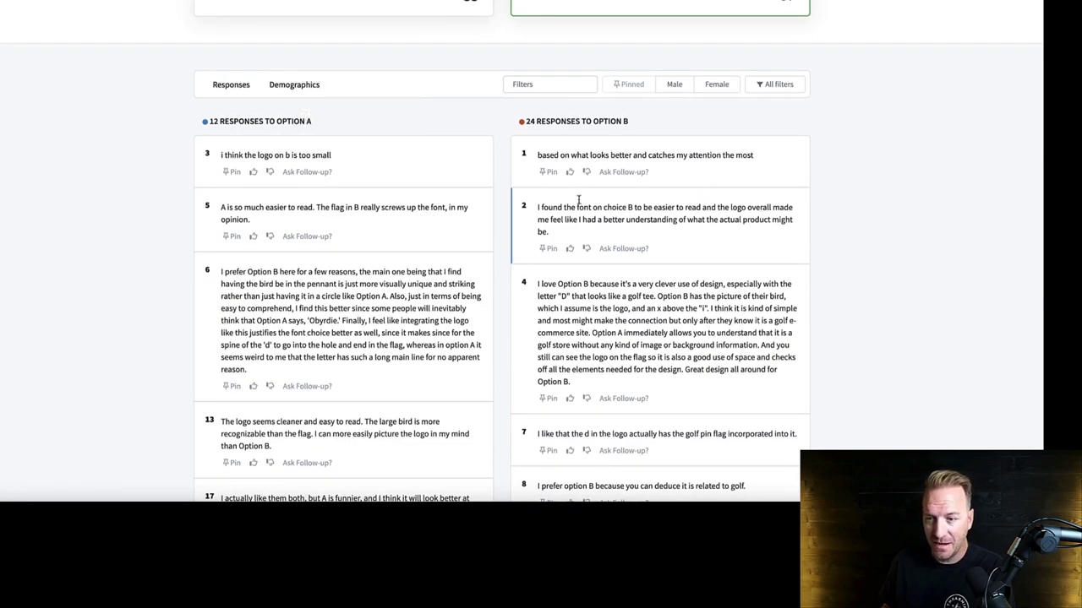
{"action": "scroll", "coordinate": [634, 233], "scroll_direction": "down", "scroll_amount": 5}
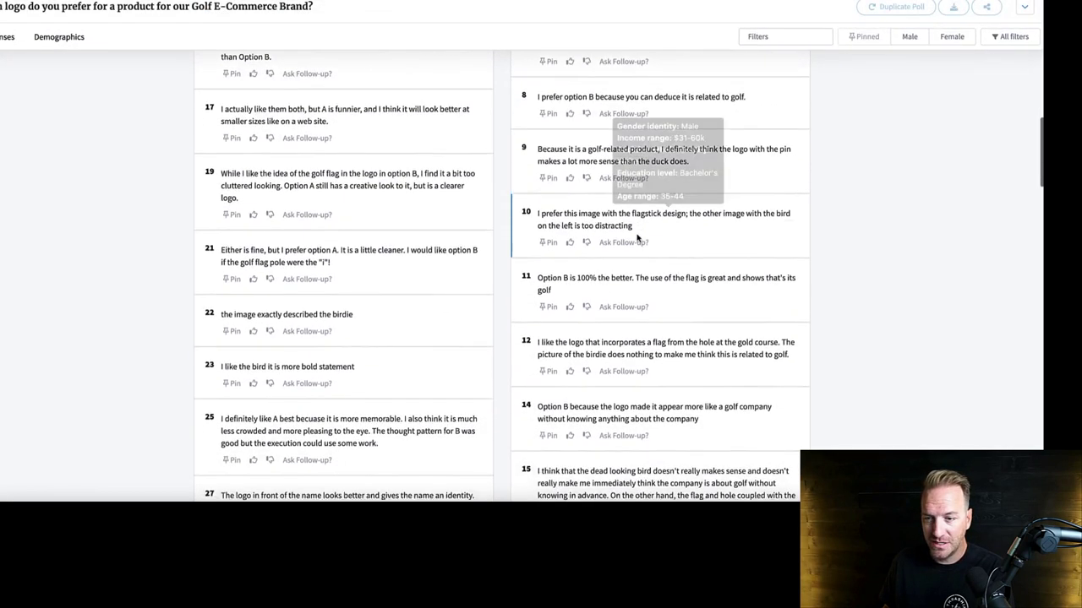
{"action": "scroll", "coordinate": [637, 237], "scroll_direction": "down", "scroll_amount": 10}
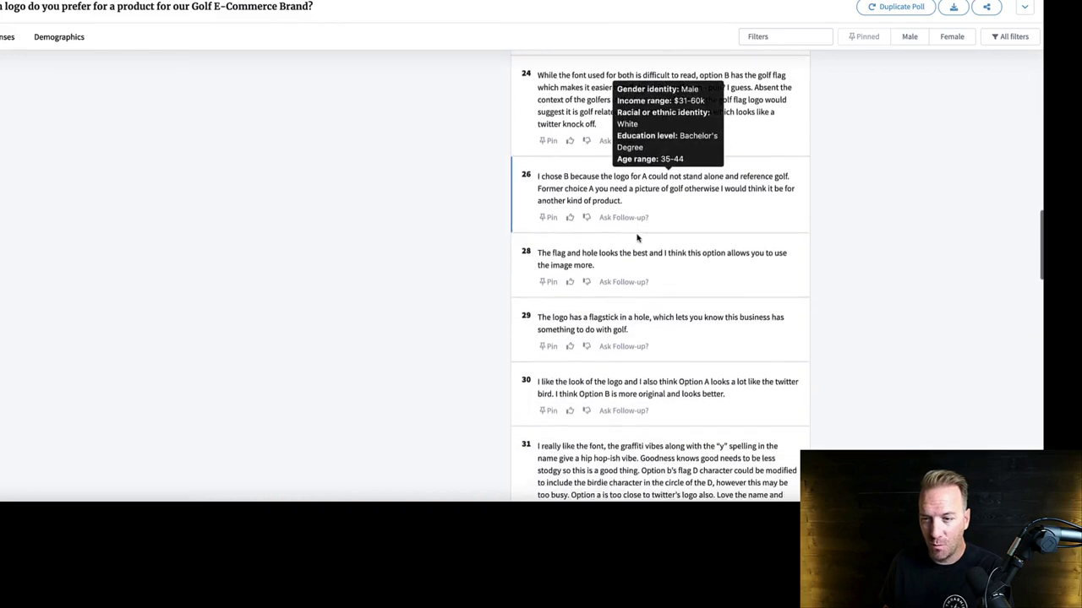
{"action": "scroll", "coordinate": [637, 238], "scroll_direction": "down", "scroll_amount": 7}
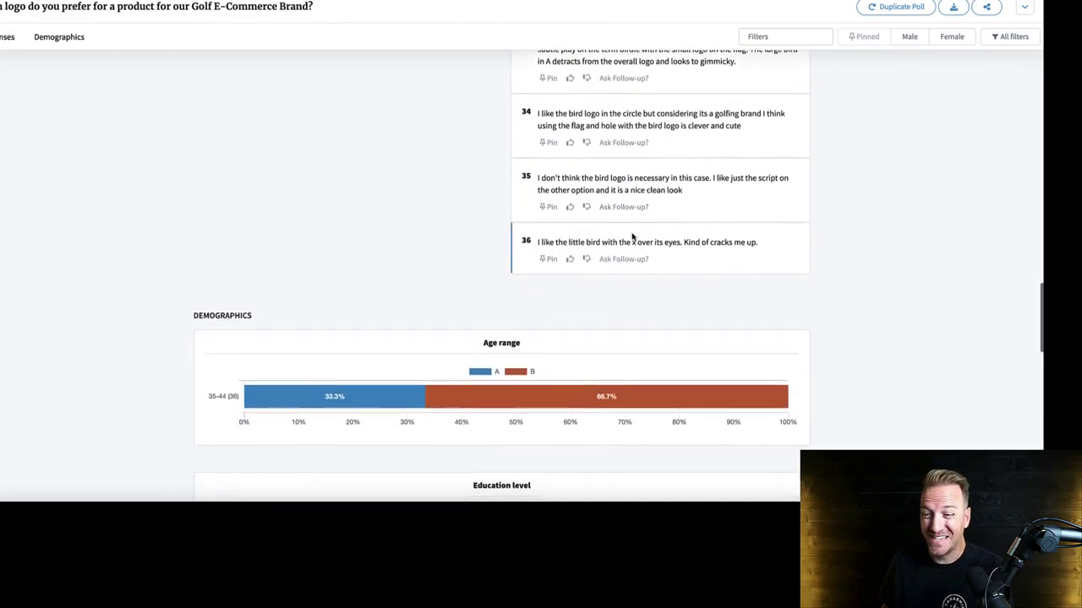
{"action": "scroll", "coordinate": [632, 238], "scroll_direction": "up", "scroll_amount": 15}
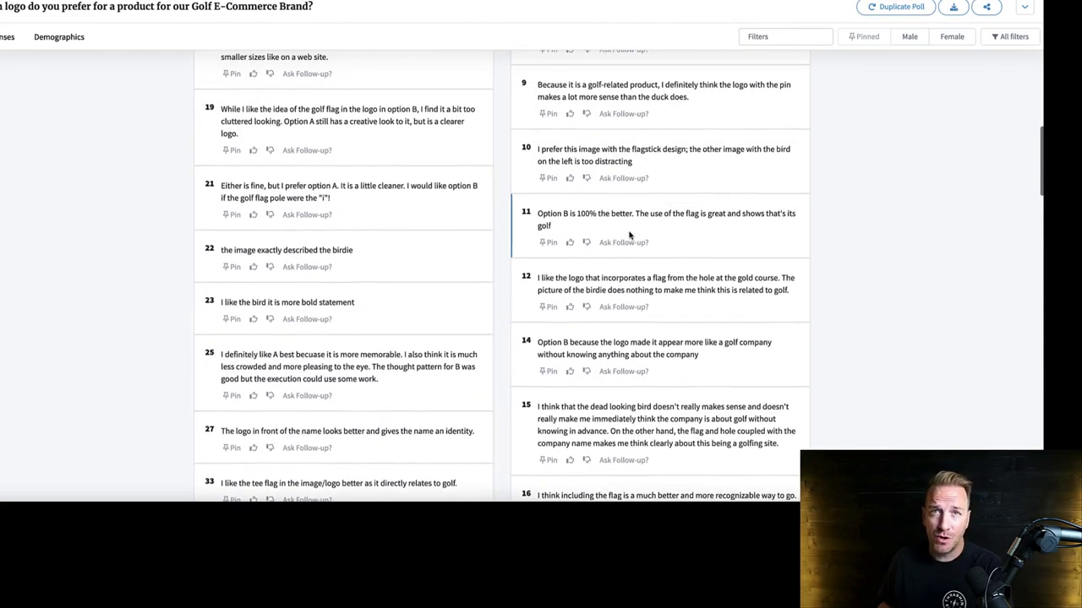
{"action": "mouse_move", "coordinate": [629, 236]}
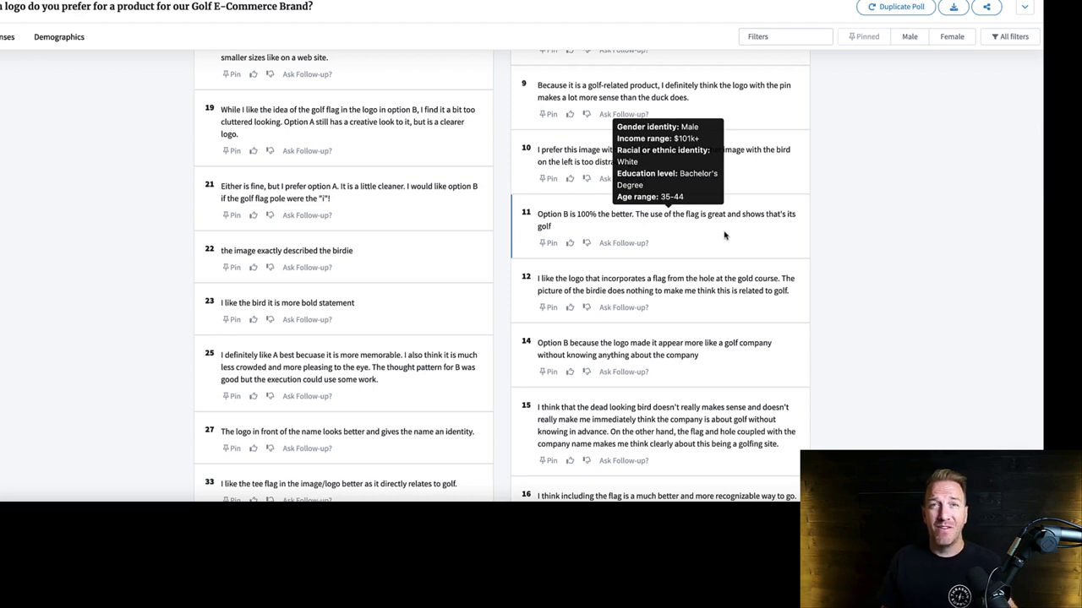
{"action": "scroll", "coordinate": [827, 224], "scroll_direction": "up", "scroll_amount": 1}
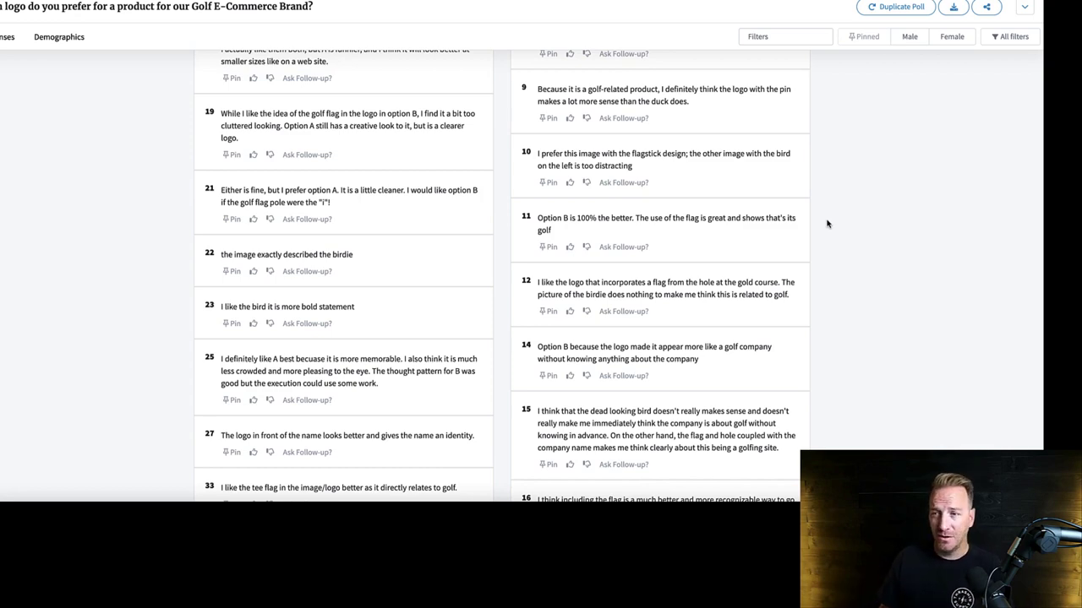
{"action": "scroll", "coordinate": [823, 223], "scroll_direction": "up", "scroll_amount": 15}
{"action": "scroll", "coordinate": [812, 220], "scroll_direction": "down", "scroll_amount": 1}
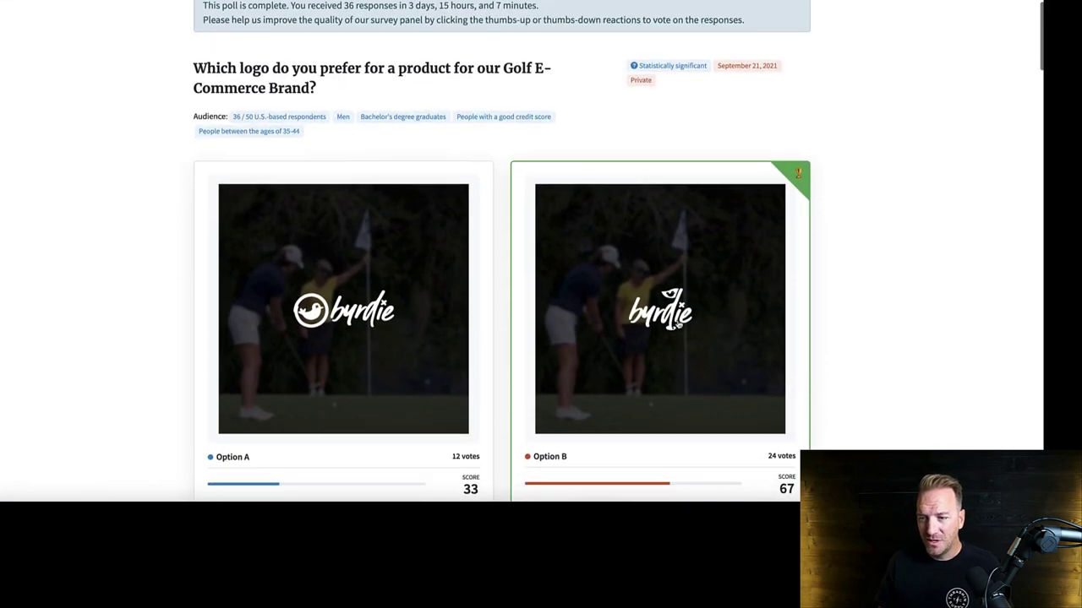